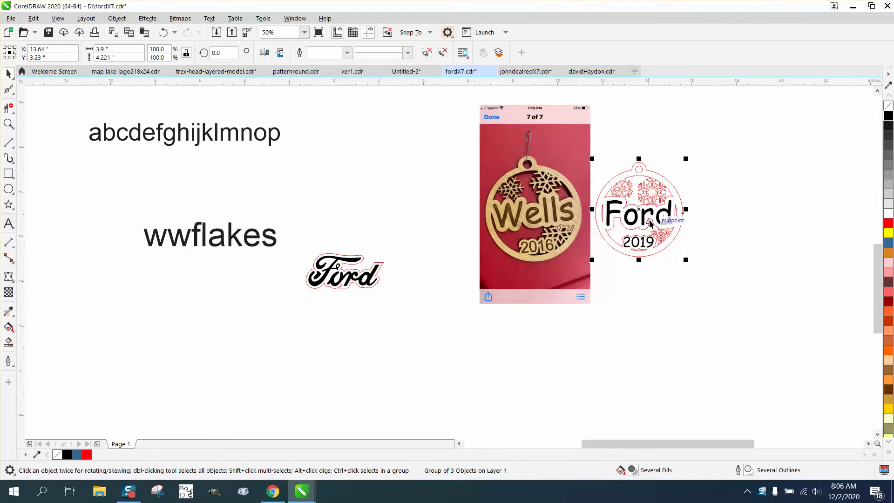
Delete the red contour around the Ford script lettering and move all the lettering's pieces together higher on the page.
left_click(384, 263)
key("Delete")
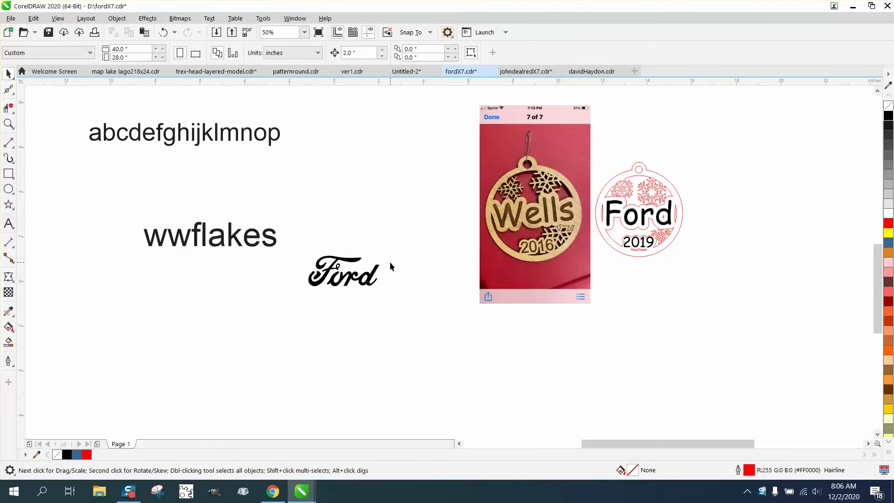
left_click_drag(378, 271, 394, 211)
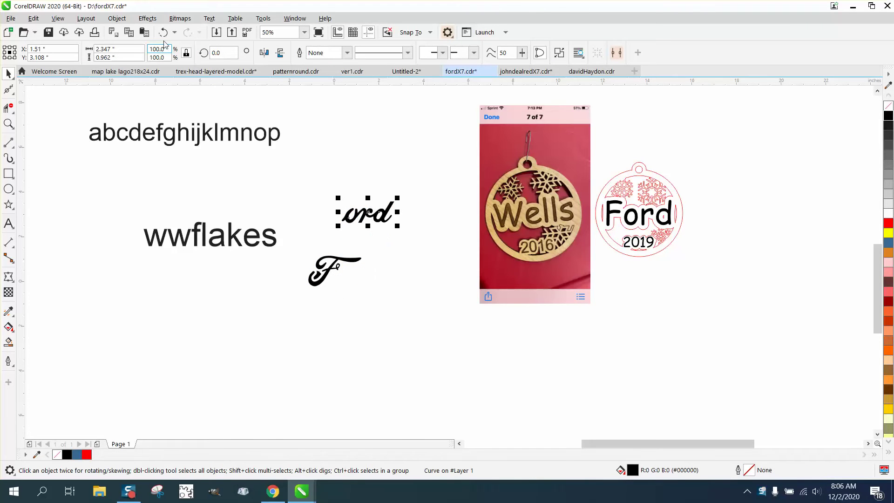
key("ctrl+z")
left_click_drag(286, 223, 433, 317)
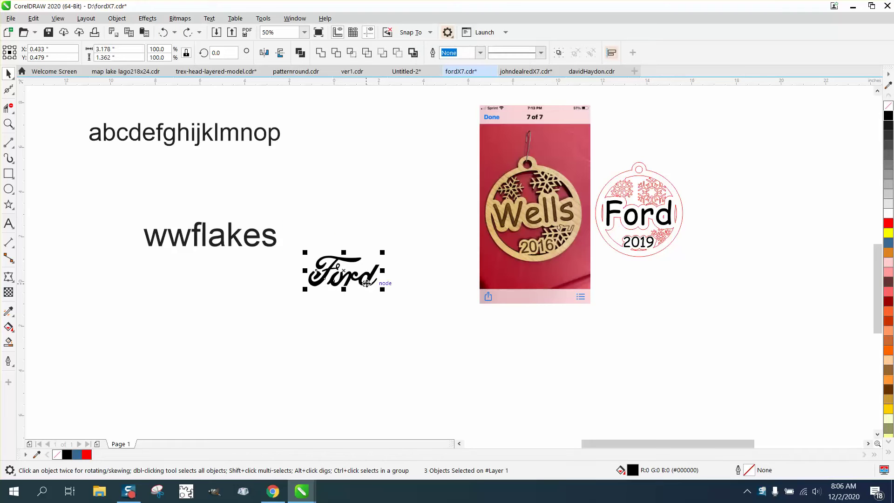
left_click_drag(345, 272, 361, 208)
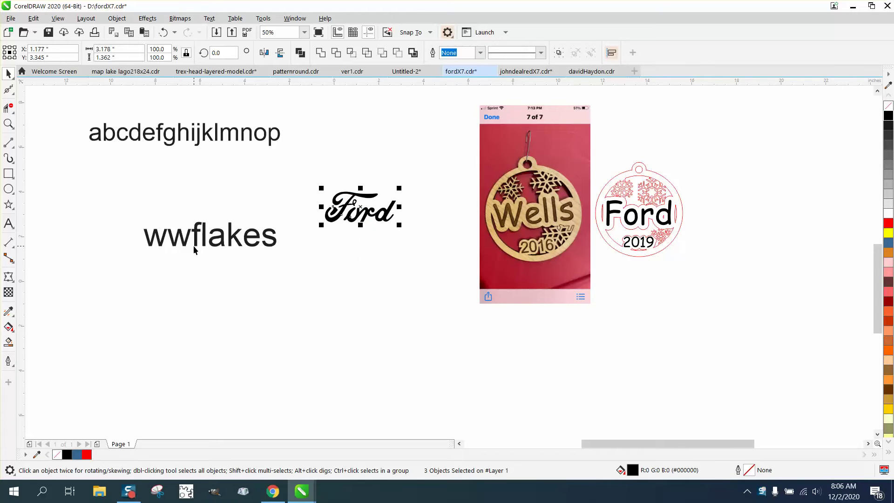
Delete the "wwflakes" text.
left_click(272, 247)
key("Delete")
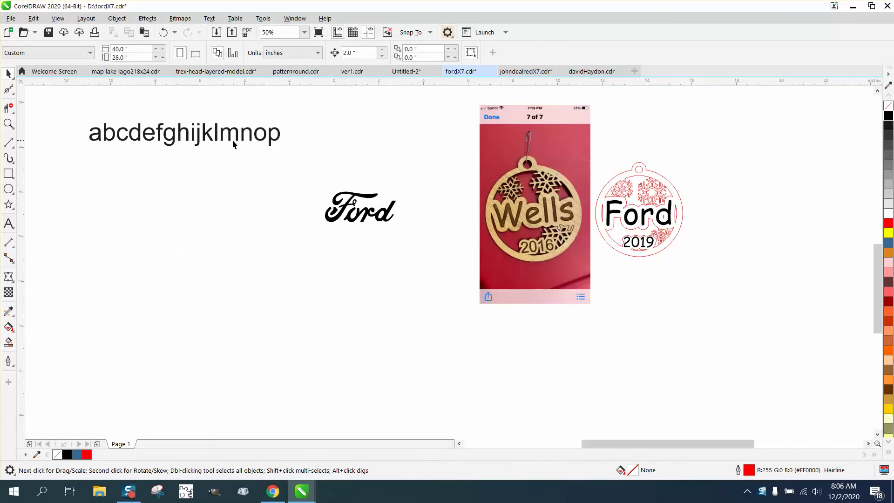
Duplicate the "abcdefghijklmnop" text directly below the original and change the copy's case to UPPERCASE.
left_click(232, 140)
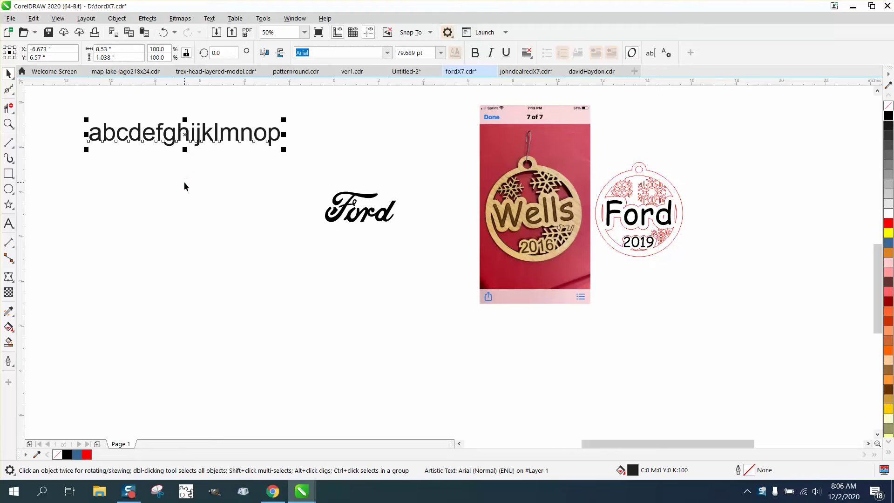
left_click_drag(185, 134, 187, 166)
left_click(209, 18)
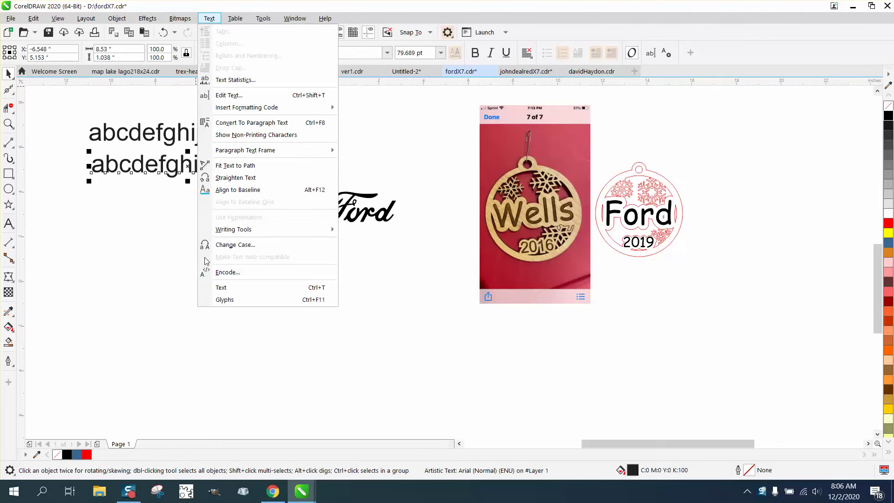
left_click(212, 245)
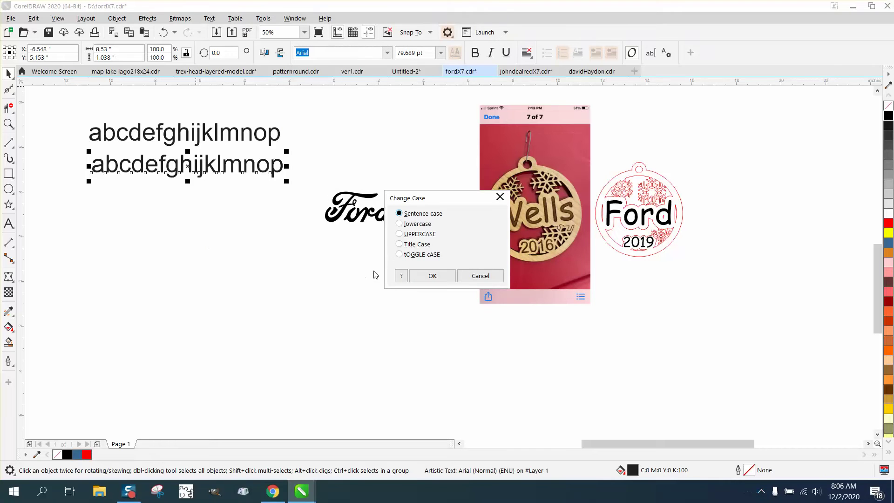
left_click(401, 234)
left_click(433, 275)
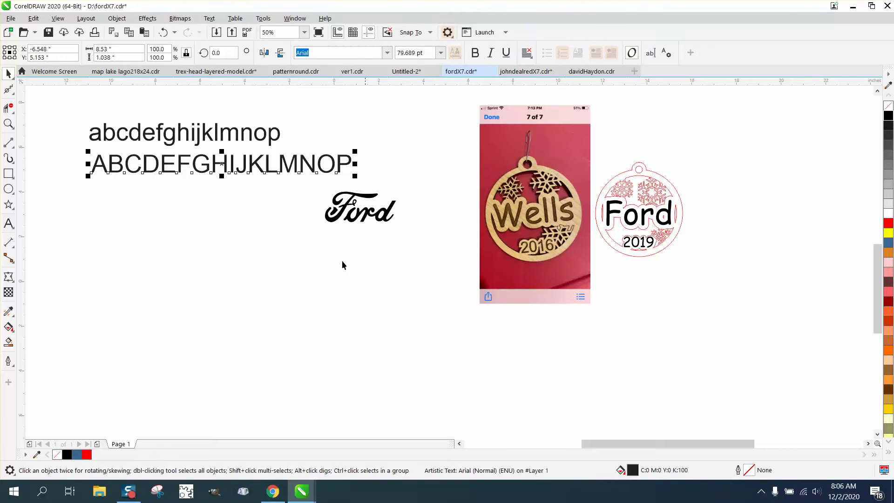
Set the font of both the uppercase and the lowercase alphabet text to WWFlakes.
left_click(387, 52)
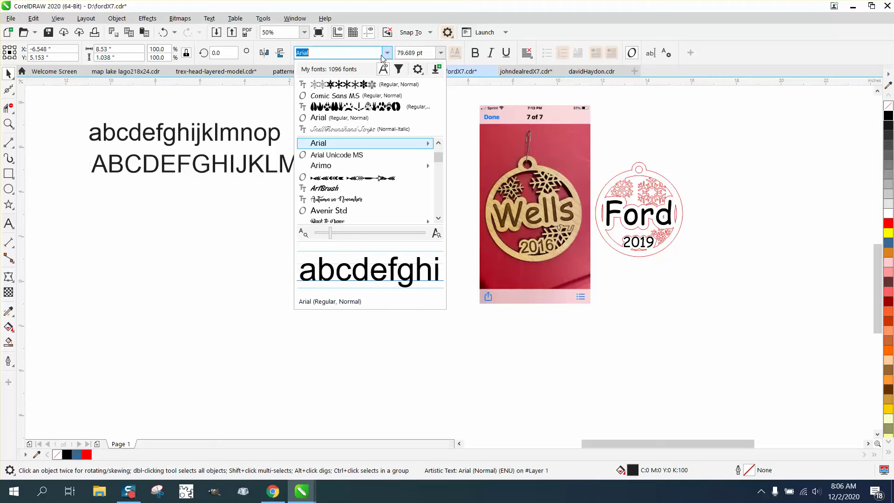
left_click(356, 85)
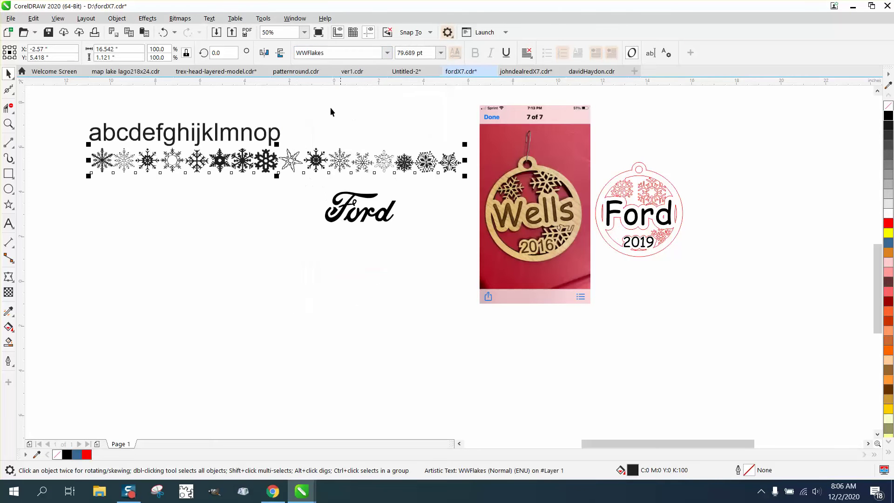
left_click(278, 140)
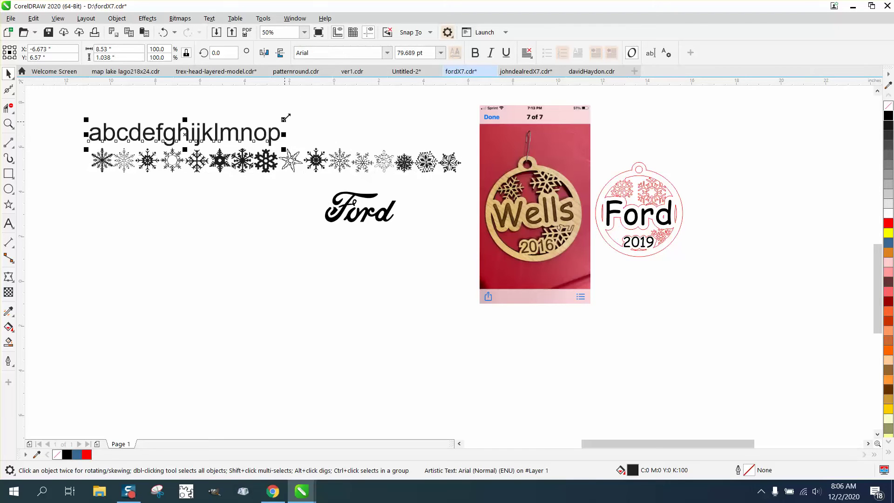
left_click(387, 53)
left_click(337, 84)
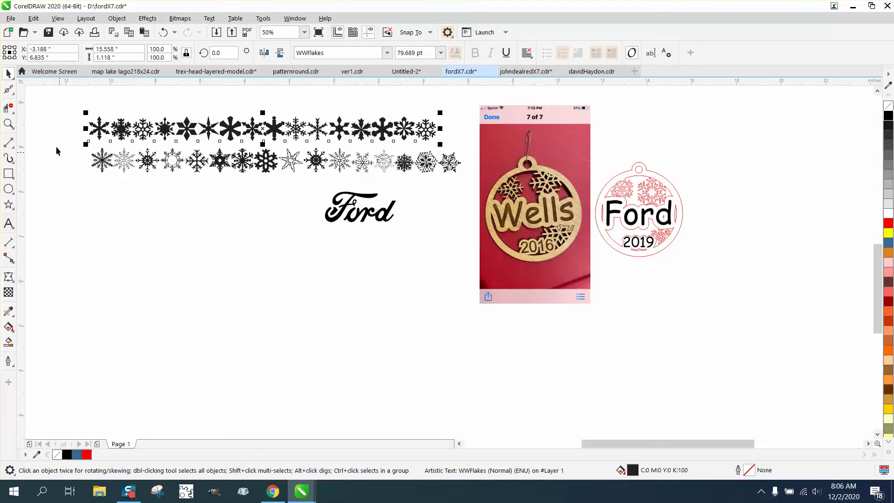
Break the upper snowflake row into separate characters and move two of its snowflakes into the empty area beside the Ford lettering.
left_click(8, 123)
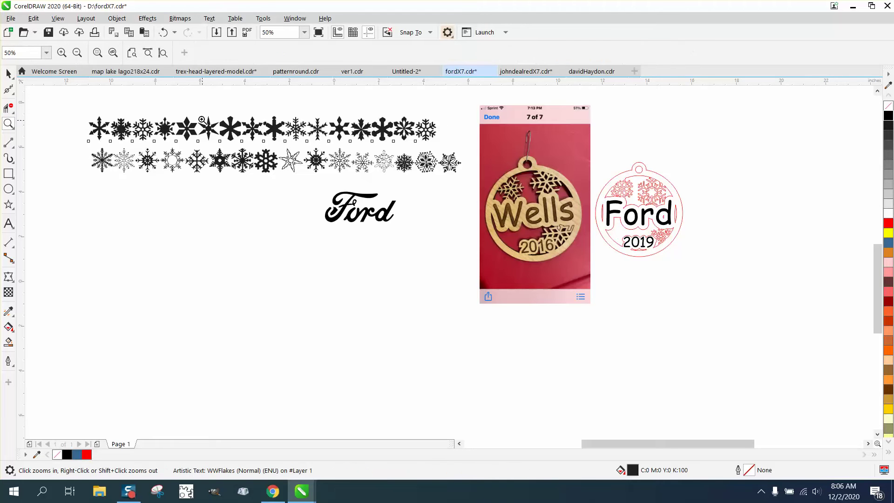
left_click_drag(257, 115, 457, 213)
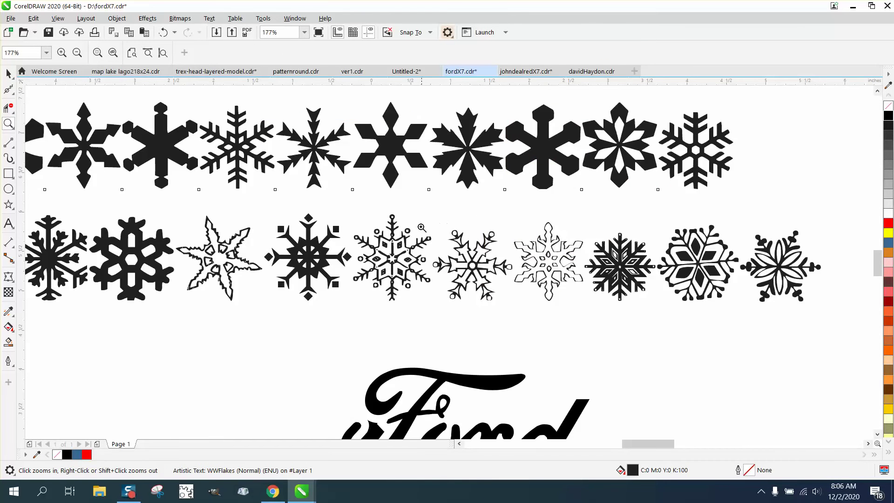
left_click(8, 74)
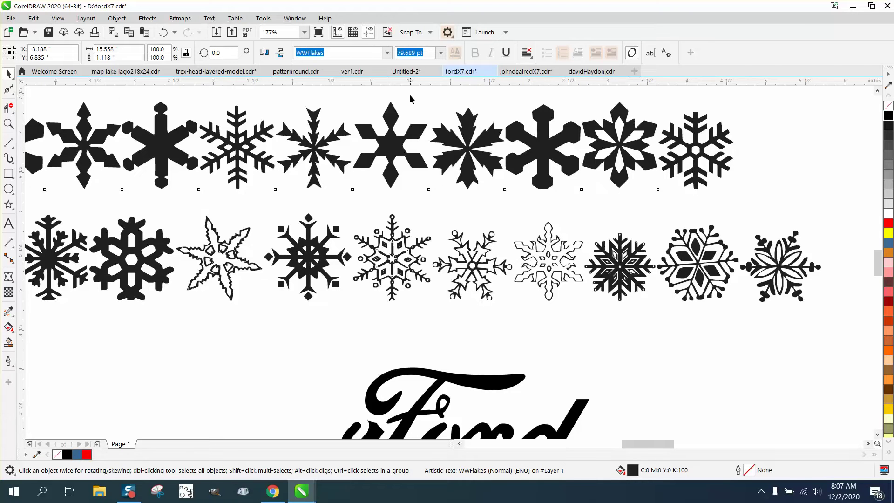
scroll(718, 149, "down", 3)
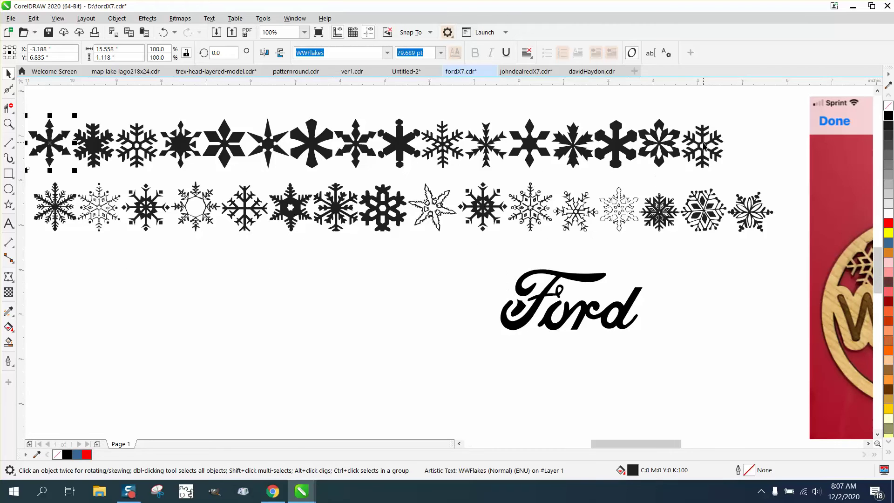
left_click_drag(684, 167, 372, 328)
left_click_drag(430, 168, 327, 309)
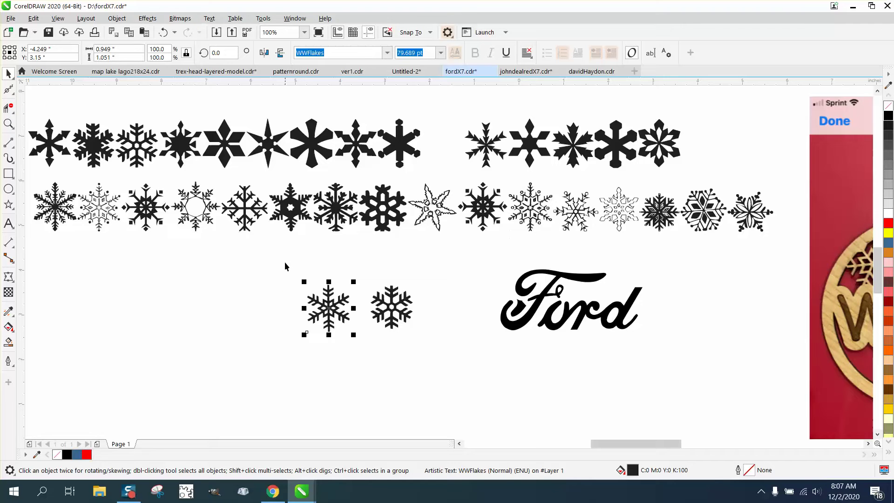
Give the two separated snowflakes no fill and a red outline, and convert them to curves.
left_click_drag(285, 266, 431, 344)
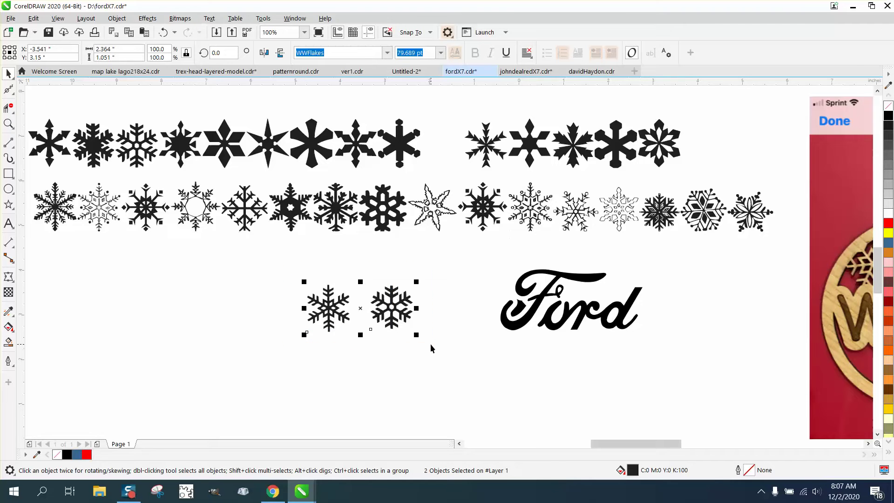
left_click(888, 107)
right_click(888, 223)
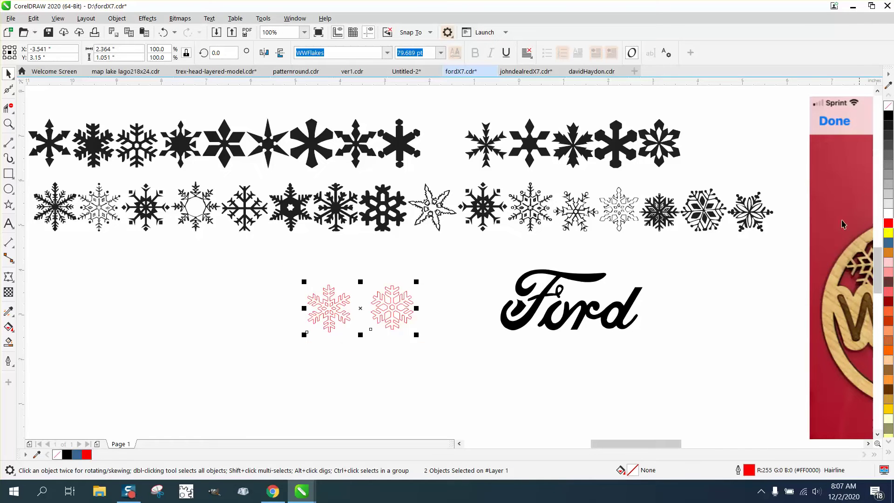
left_click(117, 18)
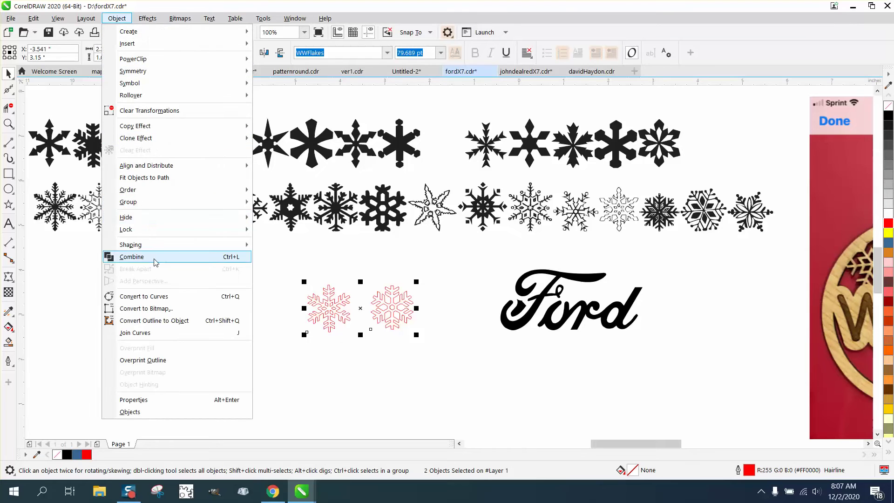
left_click(159, 296)
left_click(230, 255)
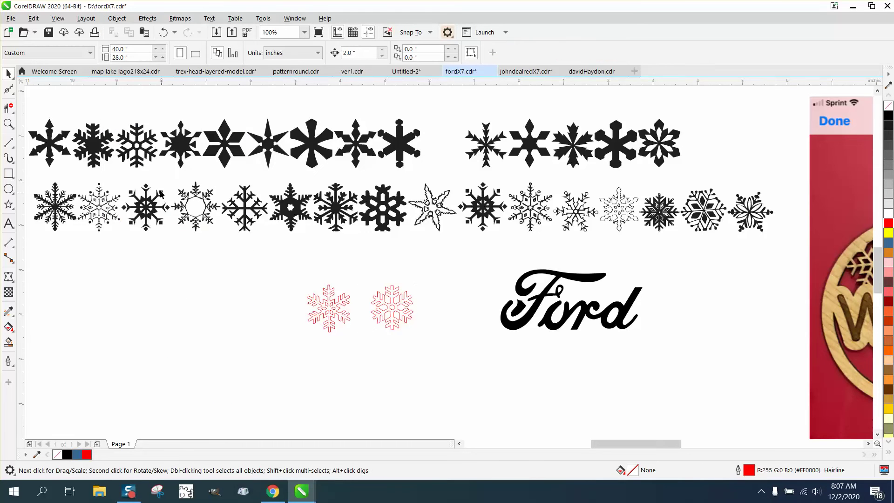
Delete the two remaining rows of black snowflakes.
scroll(159, 193, "down", 3)
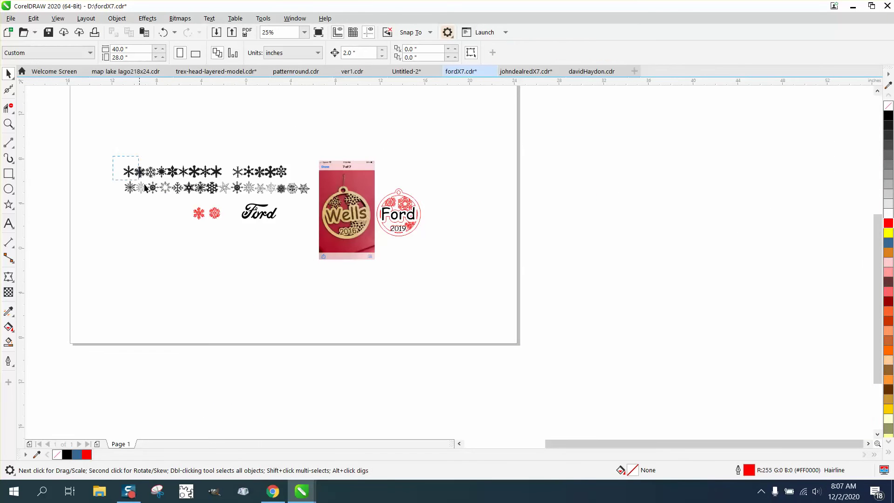
left_click_drag(145, 184, 311, 199)
key("Delete")
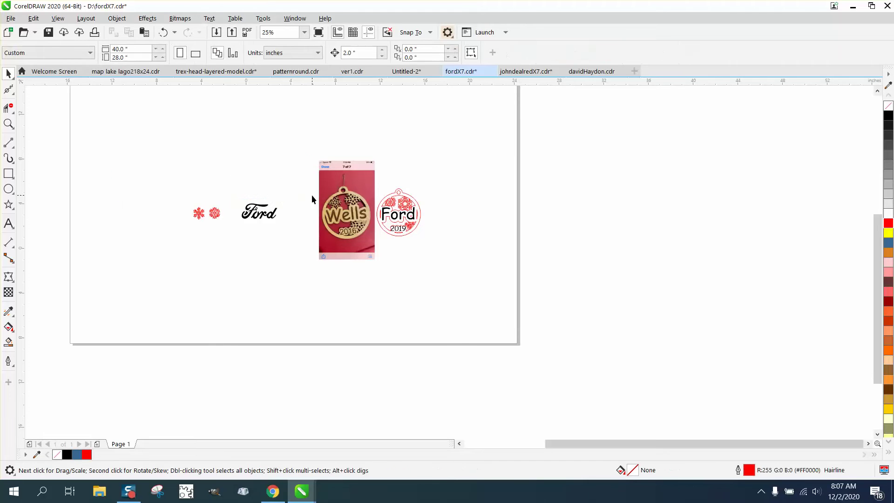
Draw a circle about 3.7 inches in diameter above the two red snowflakes.
left_click(9, 189)
left_click(59, 189)
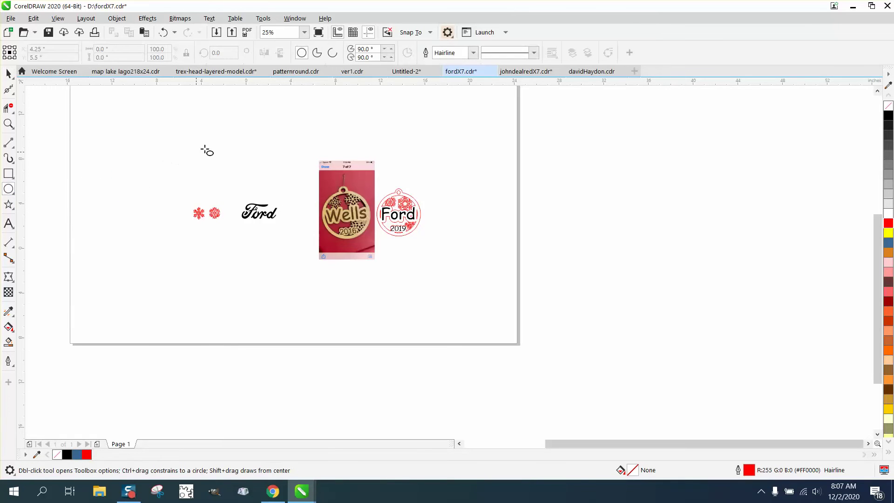
left_click_drag(233, 135, 191, 176)
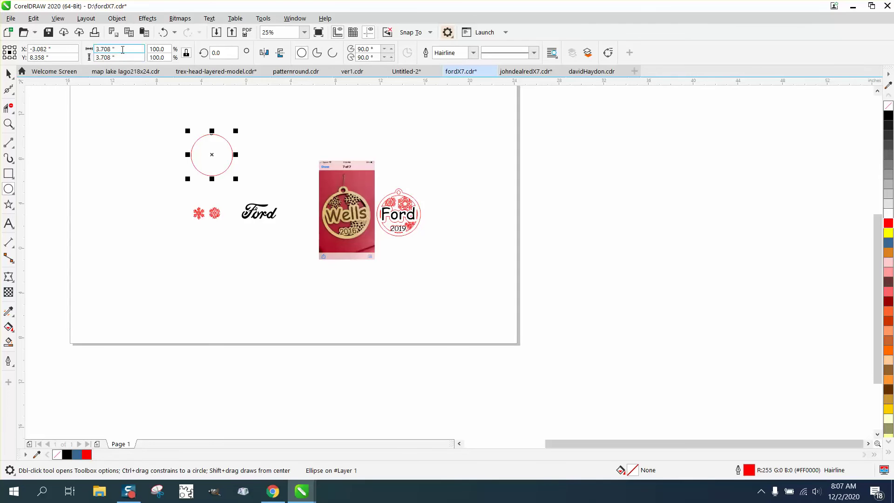
Set the circle's diameter to 0.75 inches.
left_click_drag(123, 50, 91, 51)
type(".7")
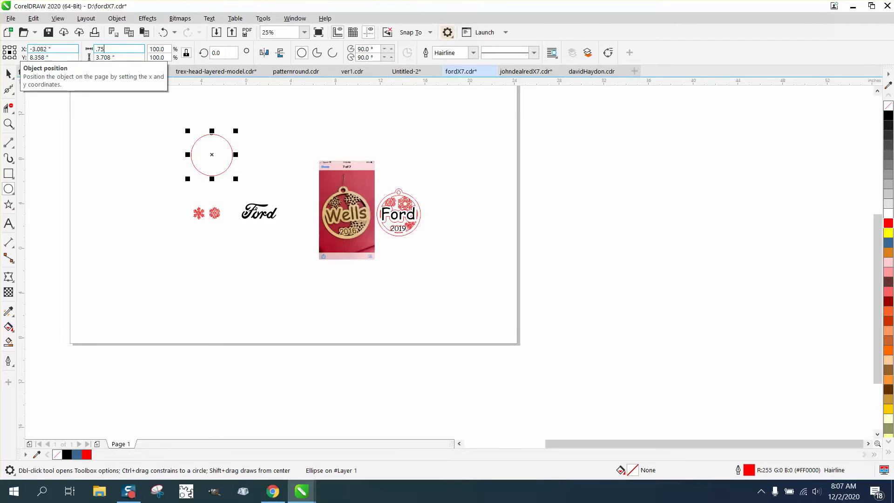
type("5")
key("Return")
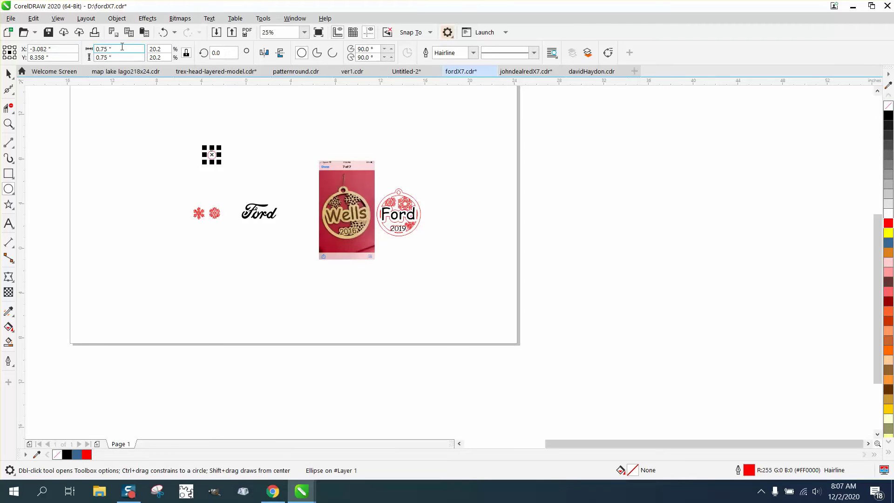
Set the circle's diameter to 3.75 inches.
left_click_drag(122, 48, 52, 49)
type("3.")
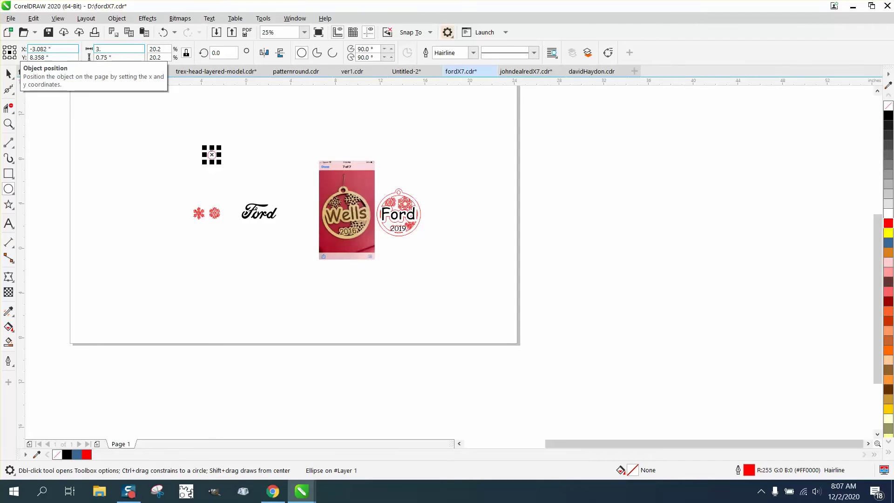
type("75")
key("Return")
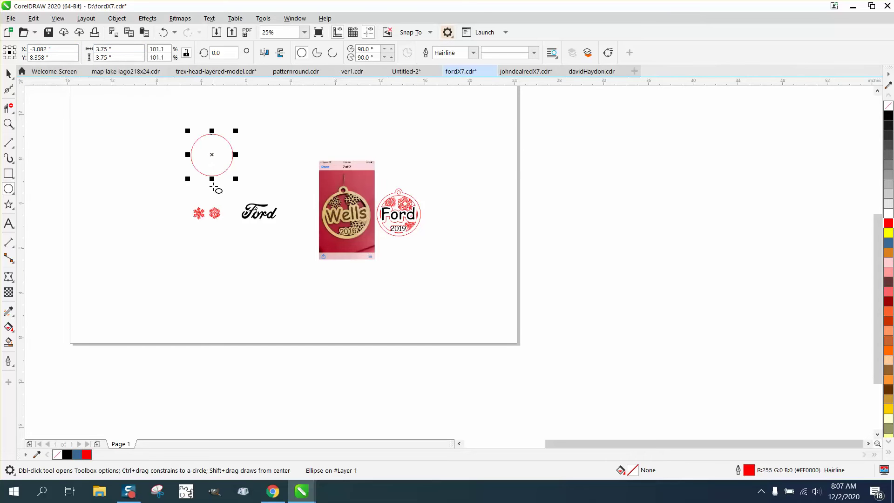
Move the circle below the Ford script lettering and place the lettering inside it, slightly above the circle's center.
key("space")
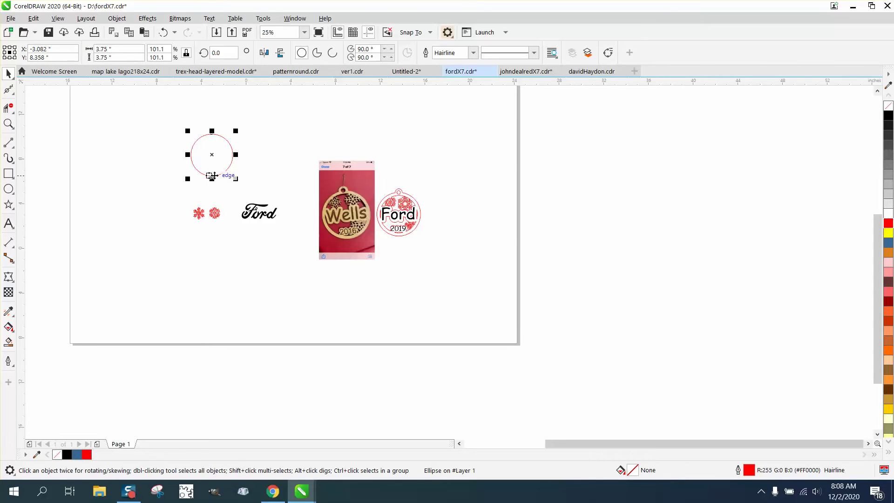
left_click_drag(211, 154, 266, 249)
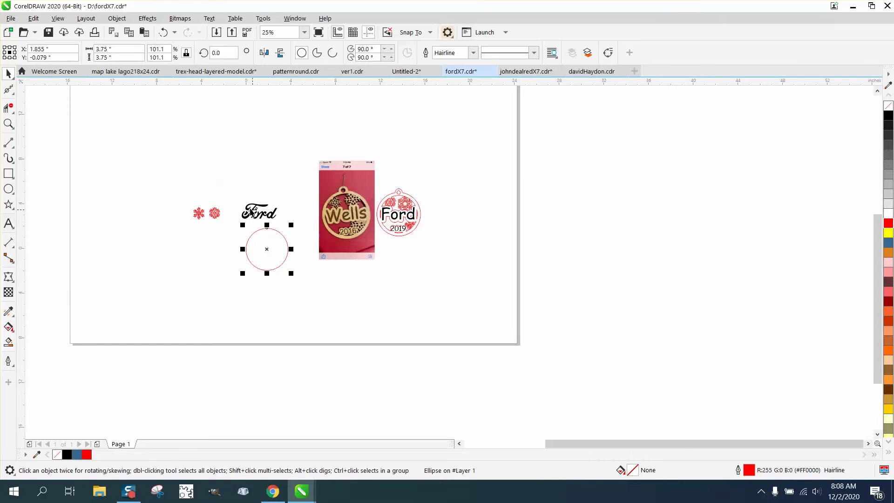
left_click_drag(235, 196, 267, 250)
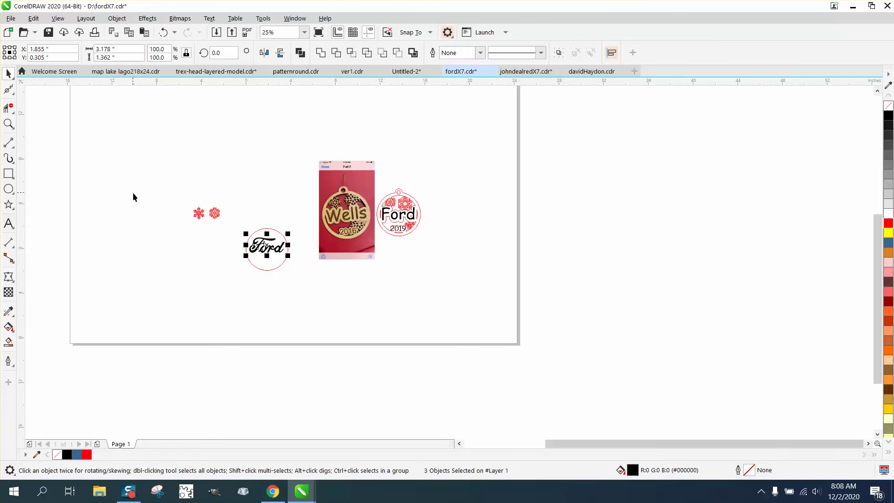
Move the reference ornament photo to the page's right edge, beyond the finished Ford 2019 ornament, and select the circle around the script lettering.
left_click_drag(332, 207, 527, 176)
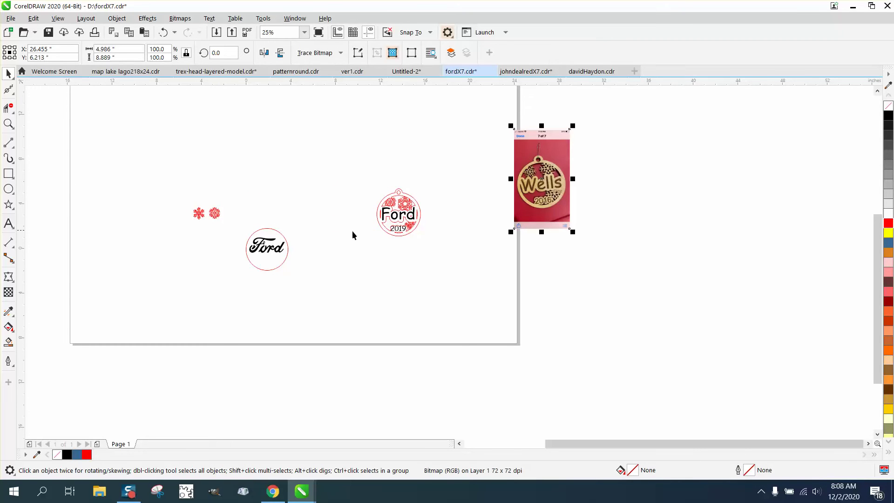
key("ctrl+z")
left_click_drag(301, 200, 500, 203)
left_click(283, 234)
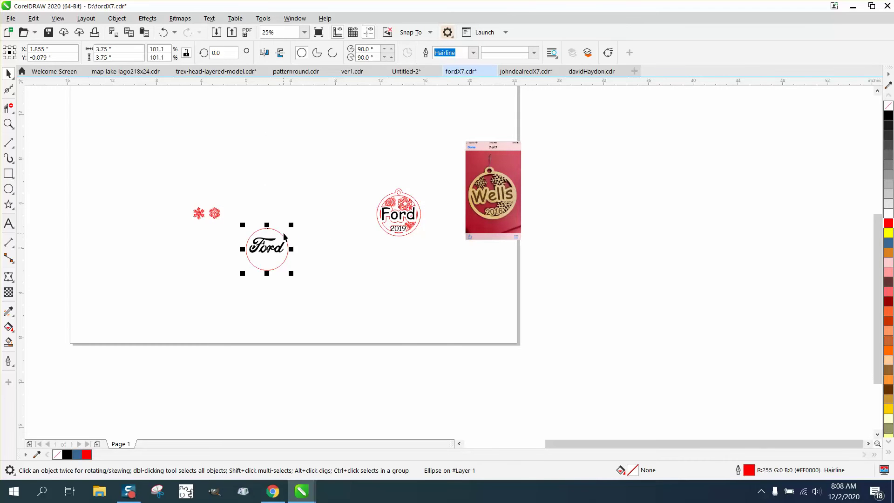
Center the circle on the page, and group the three-piece Ford script lettering and center it on the page inside the circle.
key("p")
left_click_drag(244, 234, 312, 261)
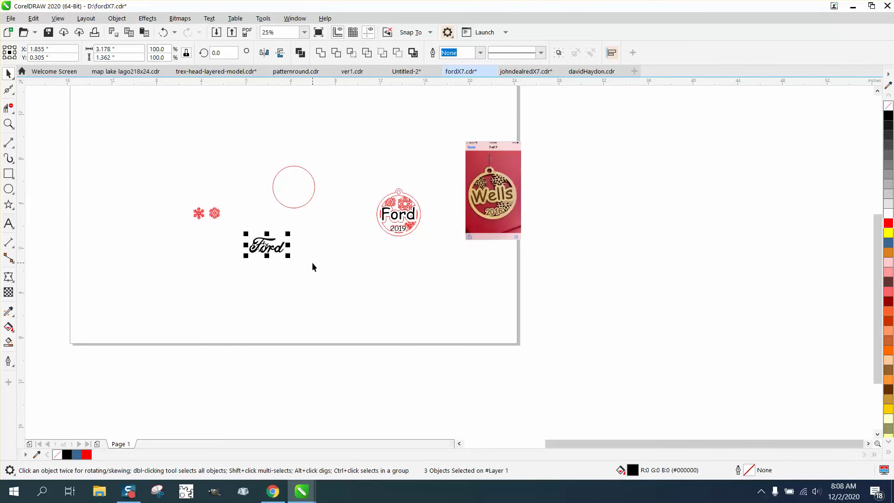
key("ctrl+g")
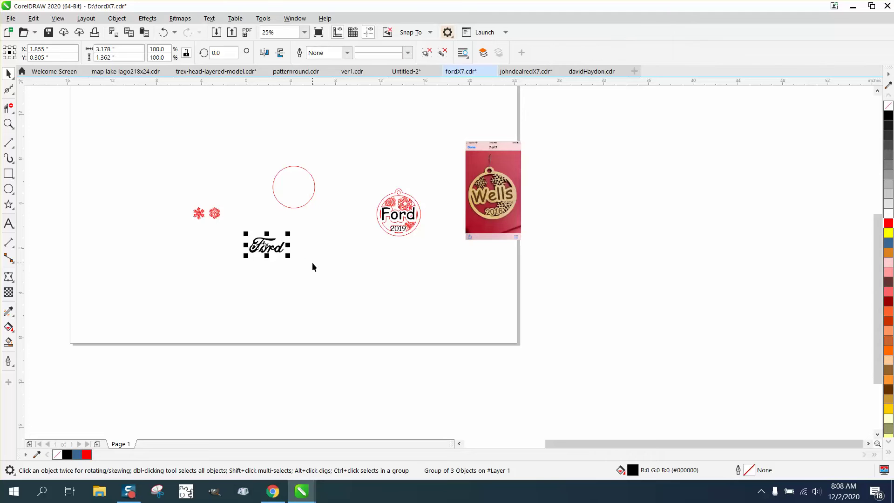
key("p")
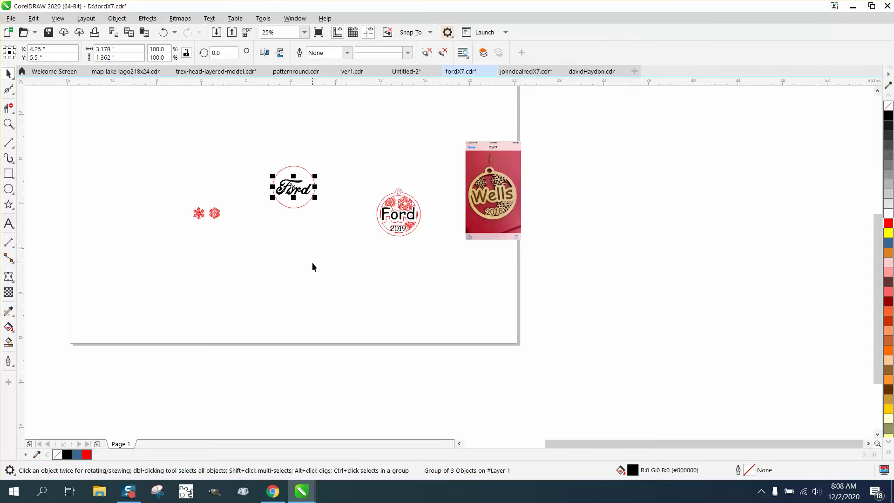
Enlarge the grouped Ford lettering proportionally from its center to about 3.5 inches wide, nearly reaching the circle's edges.
left_click(10, 124)
left_click_drag(261, 150, 342, 220)
left_click(8, 73)
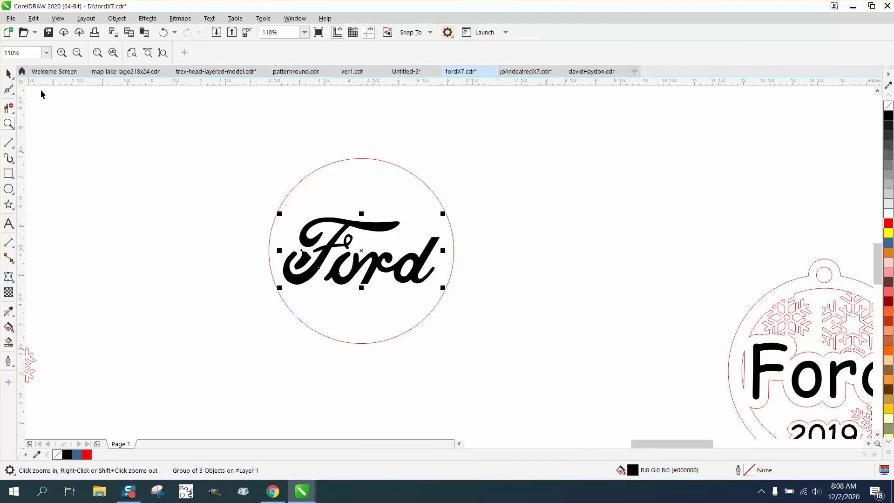
left_click(484, 219)
left_click(436, 236)
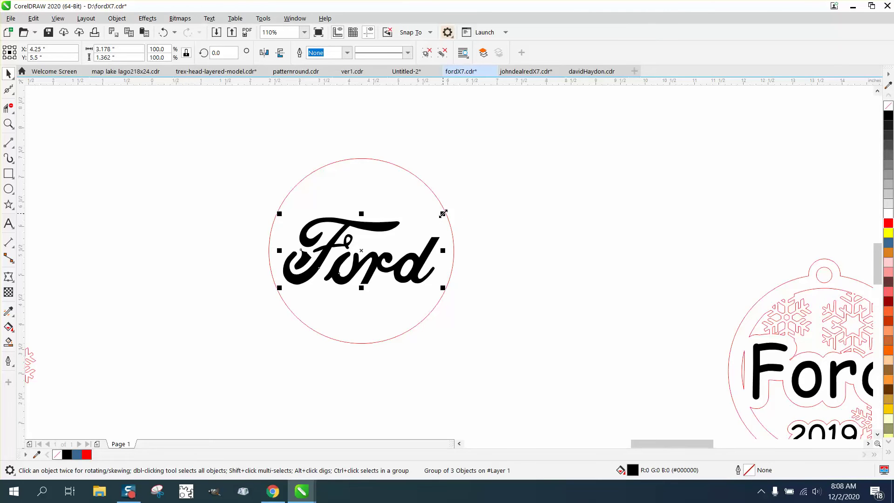
left_click_drag(443, 214, 453, 211)
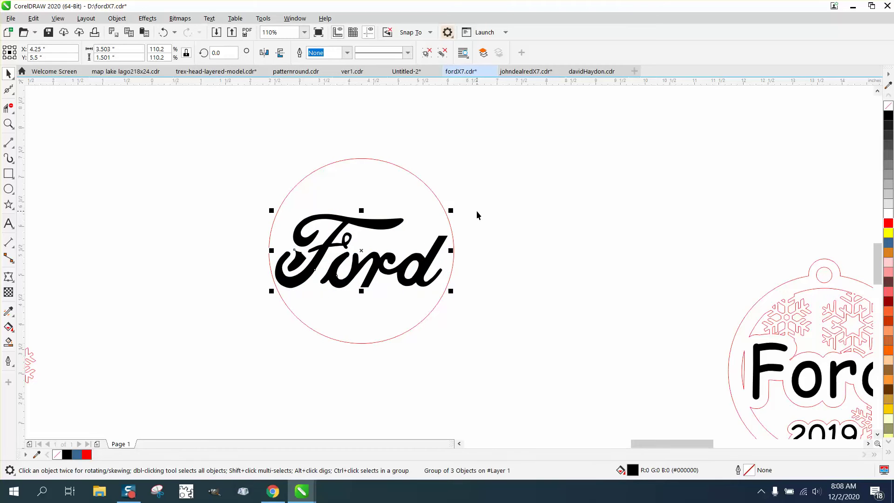
Ungroup all the objects in the enlarged Ford script lettering.
left_click(476, 210)
left_click(378, 225)
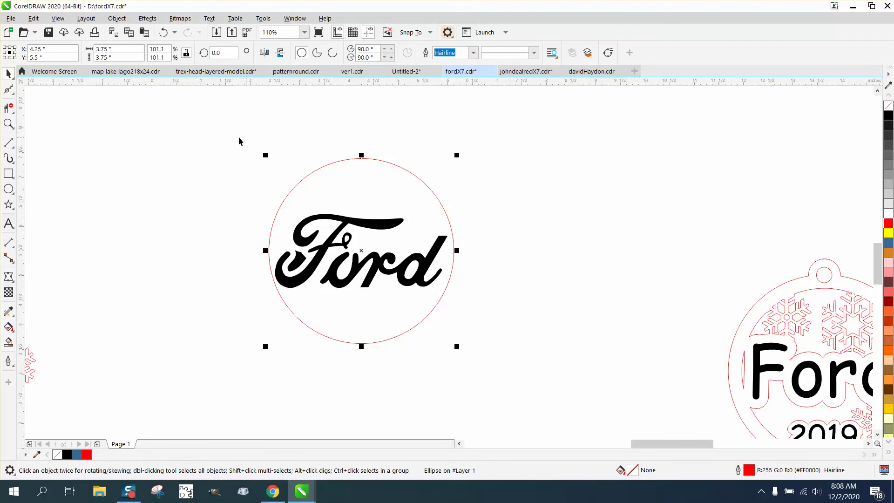
left_click_drag(228, 152, 245, 226)
left_click_drag(499, 334, 499, 334)
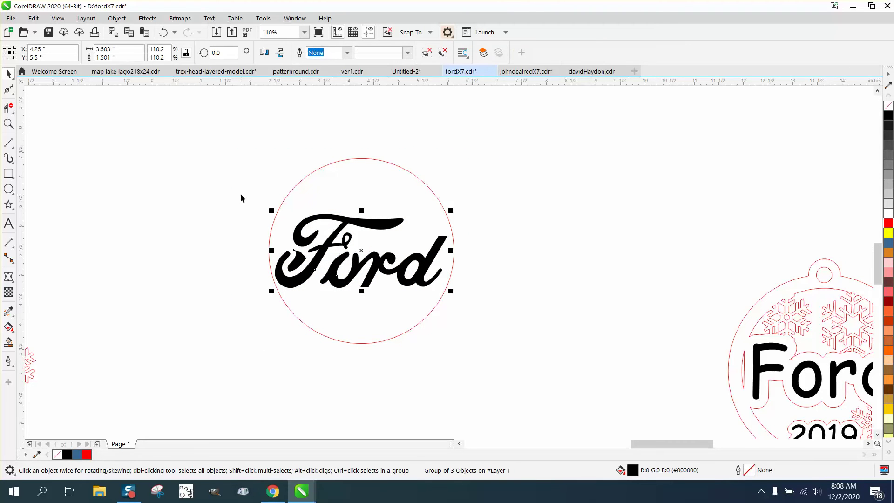
left_click(329, 188)
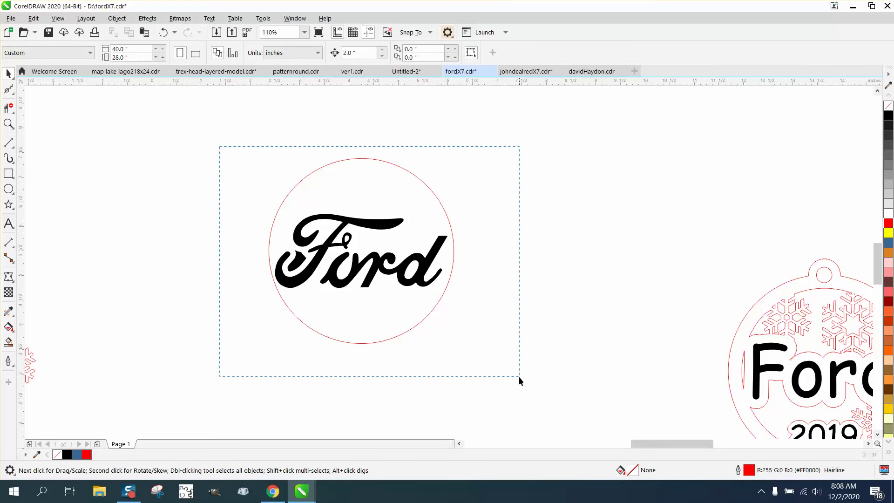
left_click_drag(519, 376, 519, 376)
left_click(241, 219)
left_click_drag(470, 292, 474, 299)
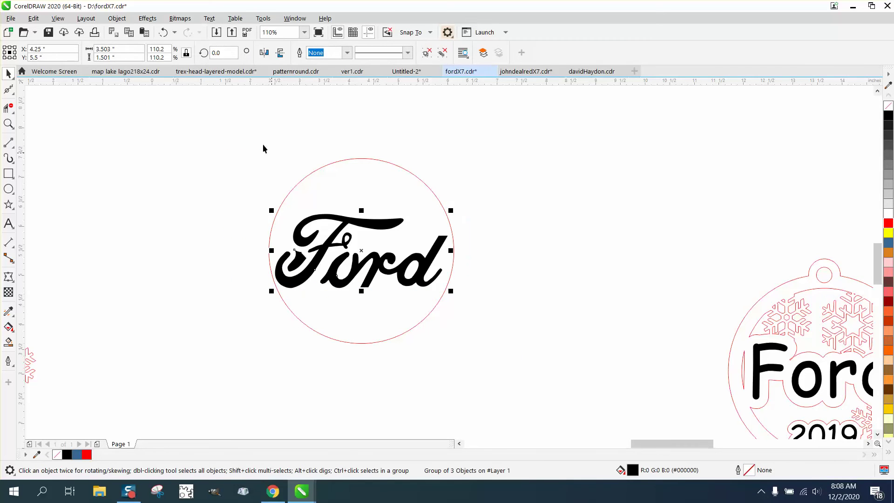
left_click(114, 22)
mouse_move(141, 205)
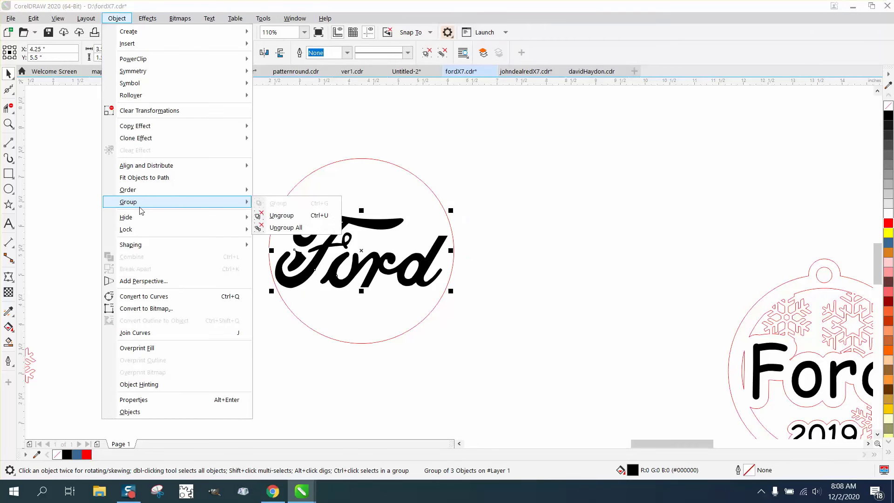
left_click(300, 227)
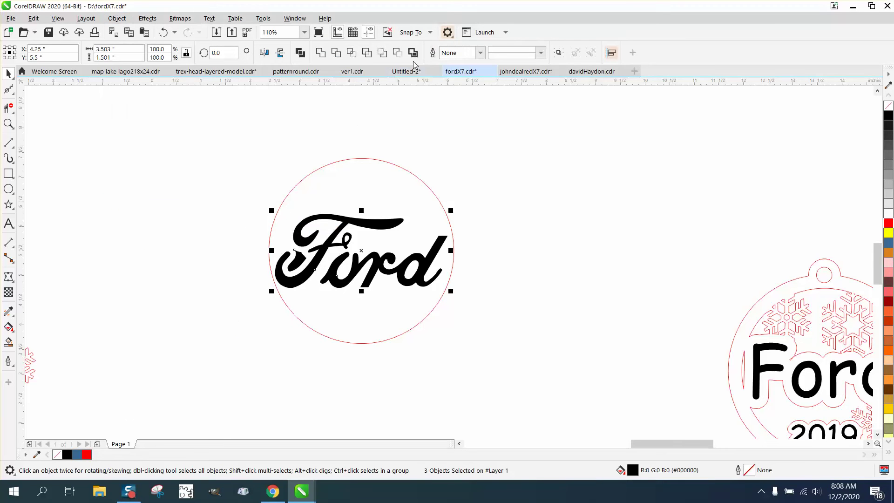
Set the nudge distance to 4 inches.
left_click(430, 127)
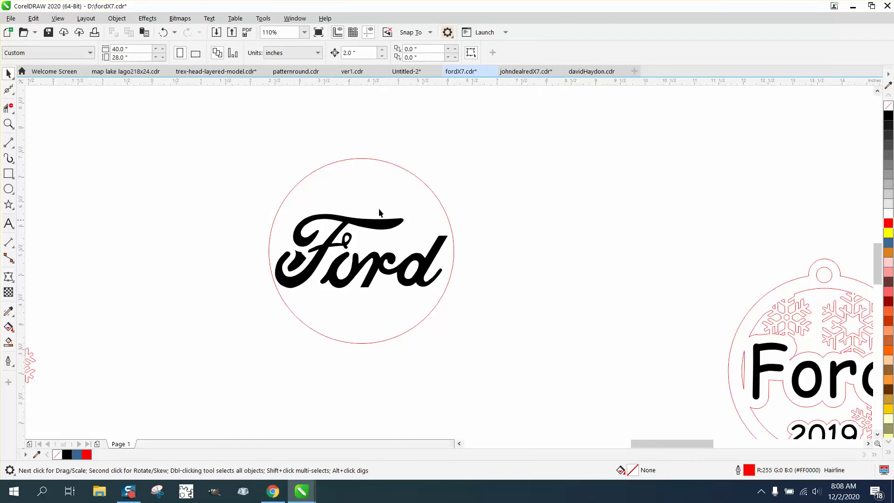
double_click(359, 51)
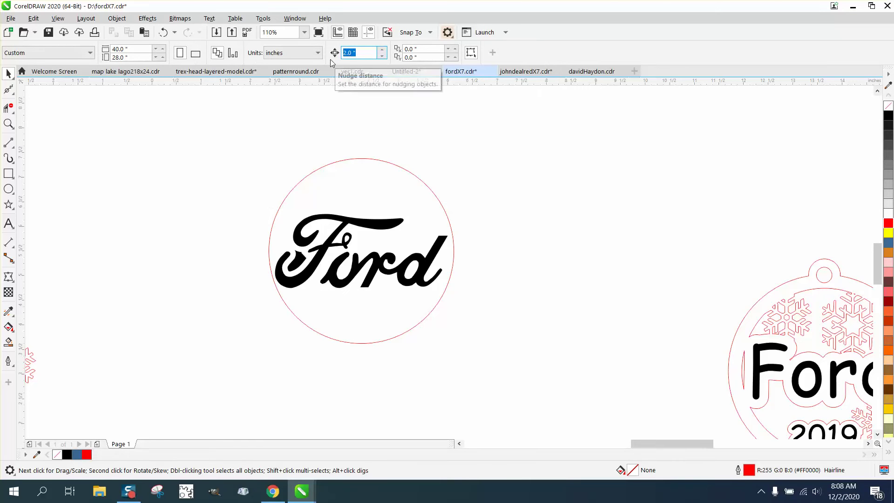
type("4")
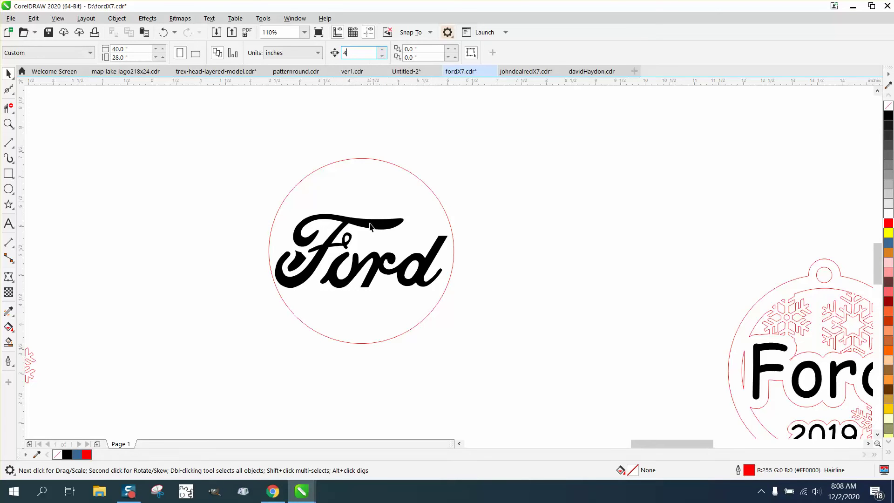
Create a boundary outline around the Ford script lettering and move it 4 inches to the right, clear of the circle.
left_click(369, 225)
left_click_drag(251, 200, 484, 306)
left_click(417, 55)
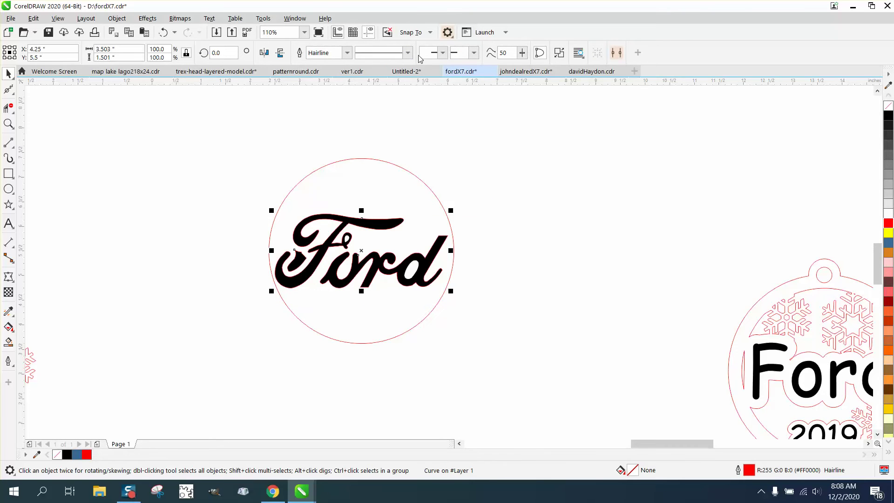
key("ctrl+d")
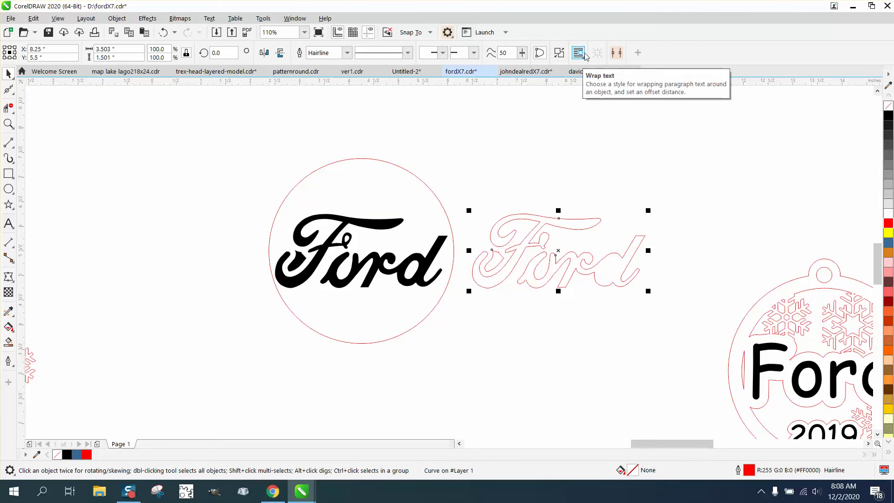
Apply a one-step outside contour with a 0.05-inch offset to the red Ford outline.
left_click(147, 18)
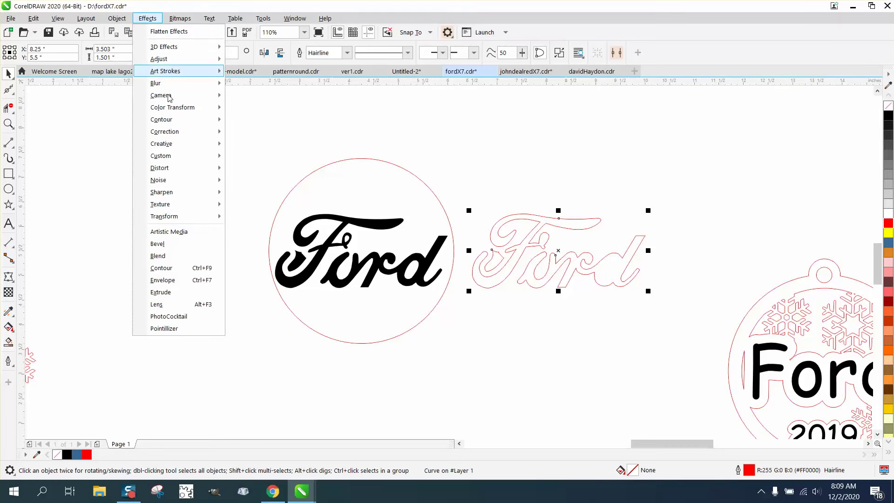
left_click(161, 269)
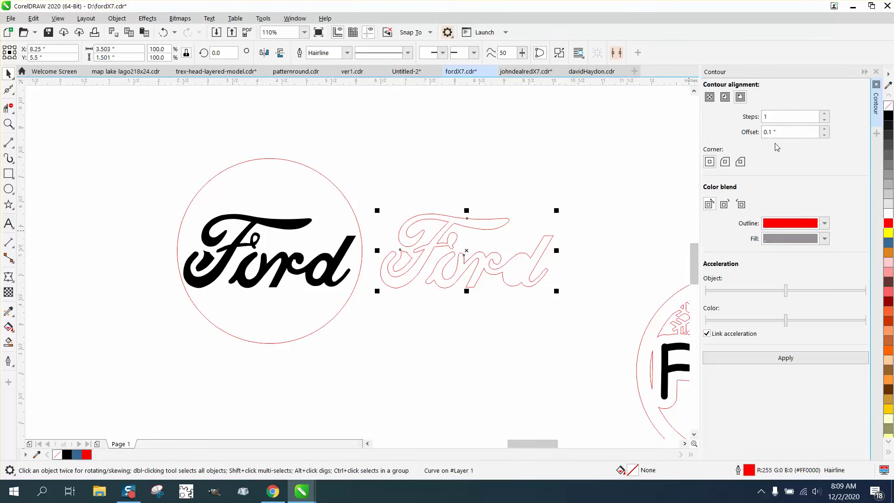
triple_click(766, 132)
type(".")
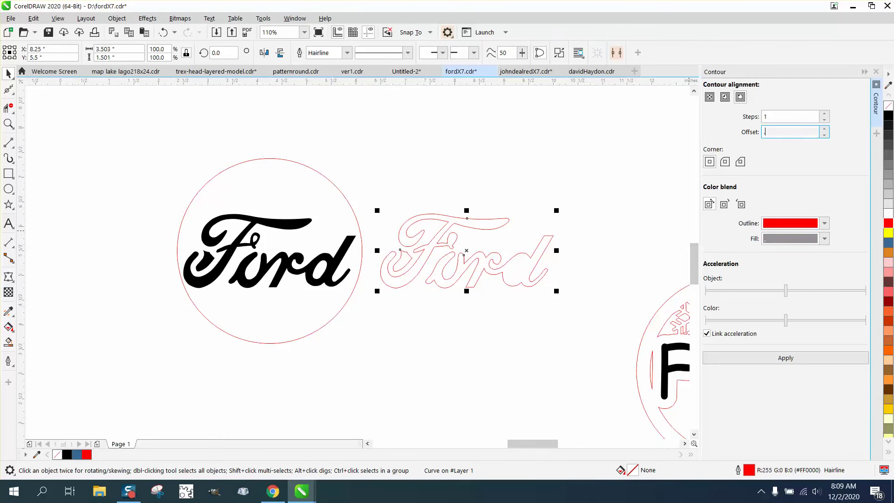
type("05")
left_click(785, 359)
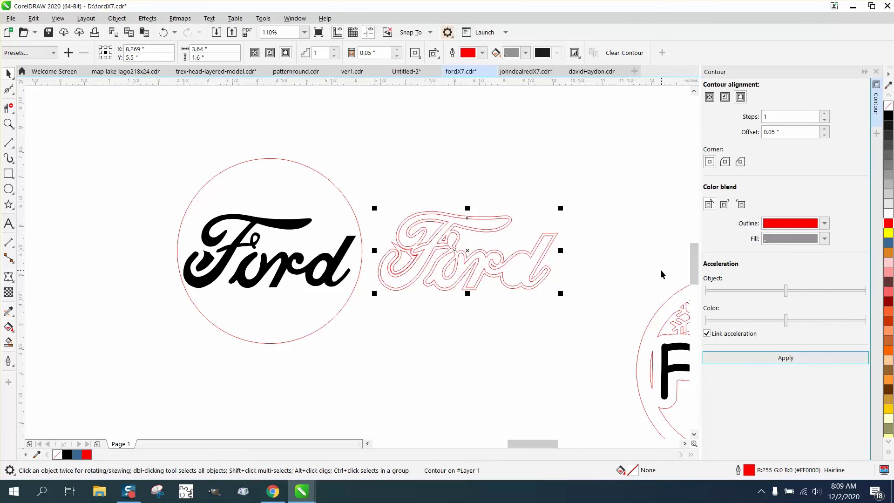
Break the contour apart and move the outer contour curve 4 inches left onto the black Ford lettering.
left_click(117, 19)
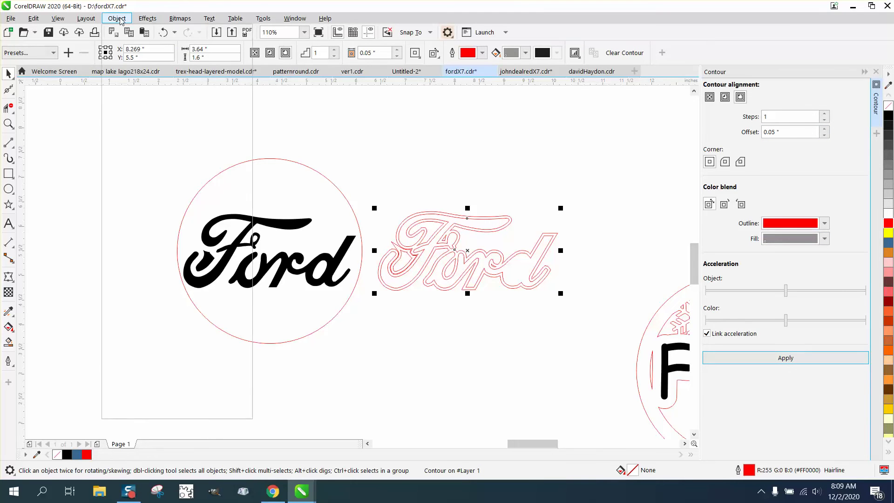
left_click(140, 269)
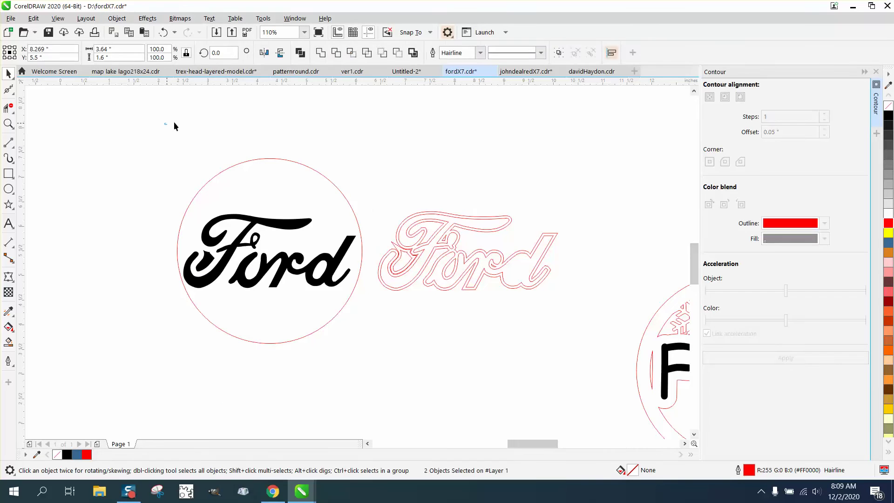
left_click(484, 216)
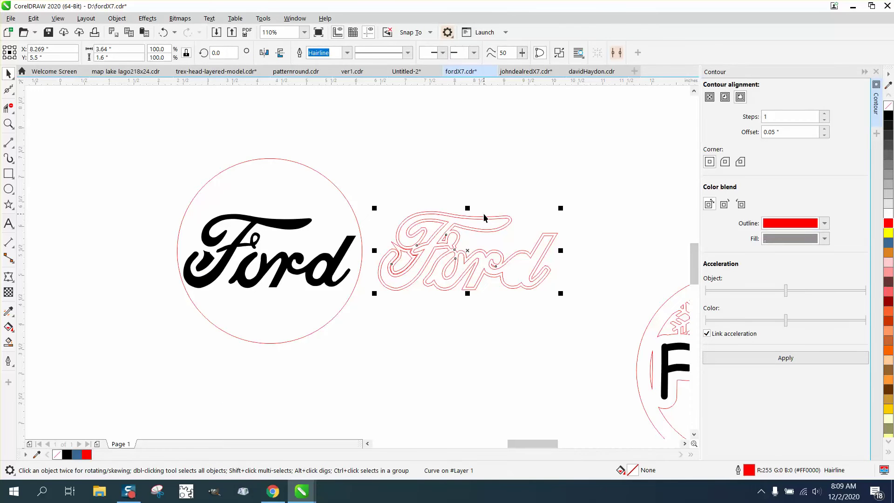
key("Left")
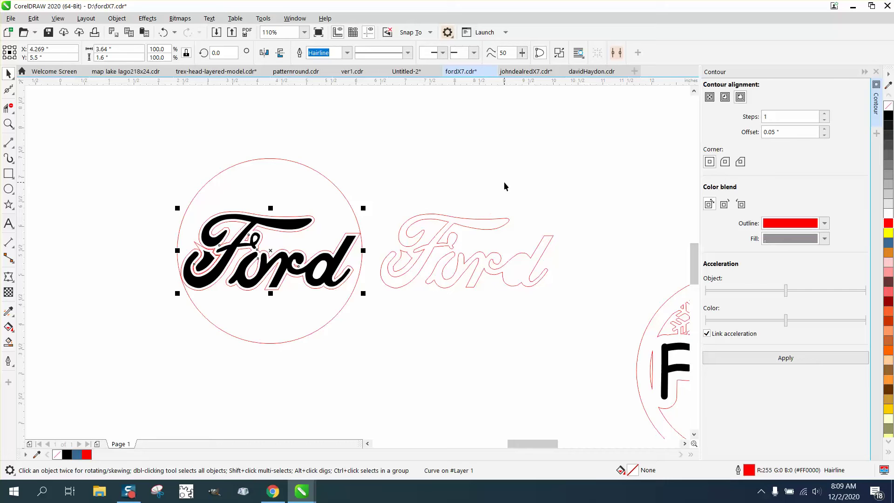
Enlarge the lettering with its contour from the center to about 3.8 inches wide, and delete the leftover Ford outline beside the circle.
left_click_drag(139, 195, 386, 315)
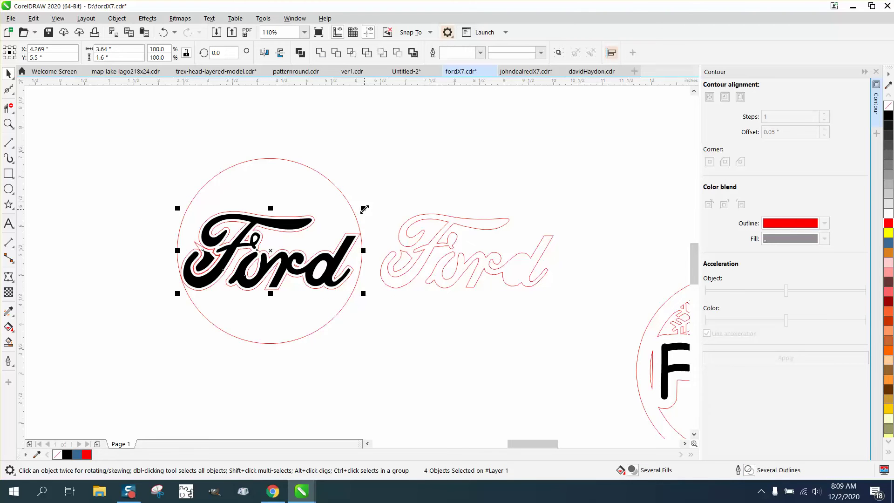
left_click_drag(365, 209, 371, 207)
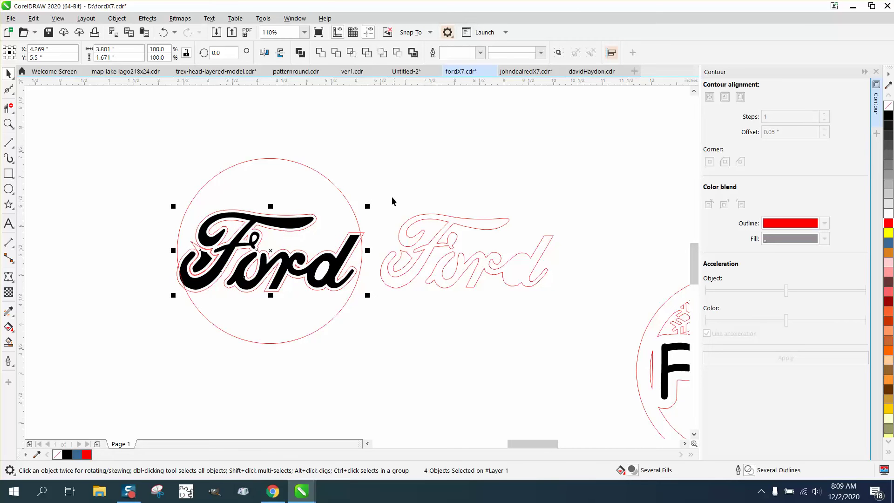
left_click_drag(389, 198, 577, 307)
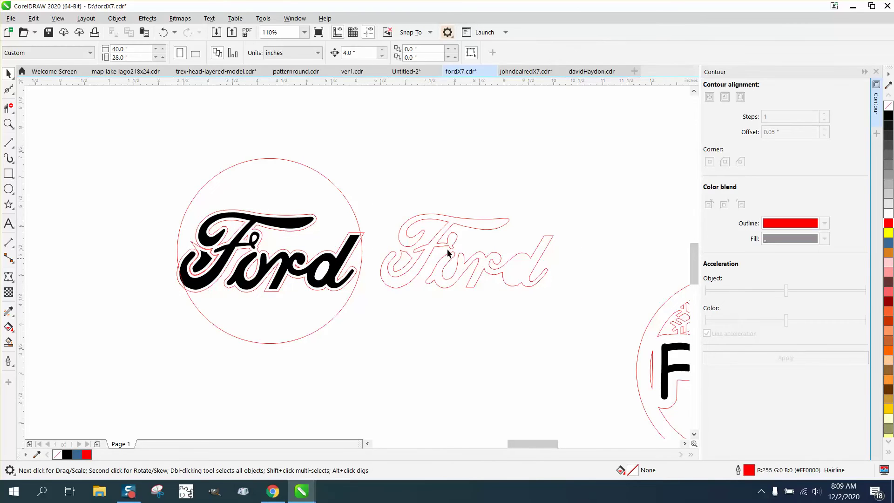
left_click(425, 230)
key("Delete")
Add the text 2020 below the circle and enlarge it to about 2.24 inches wide.
scroll(410, 217, "down", 2)
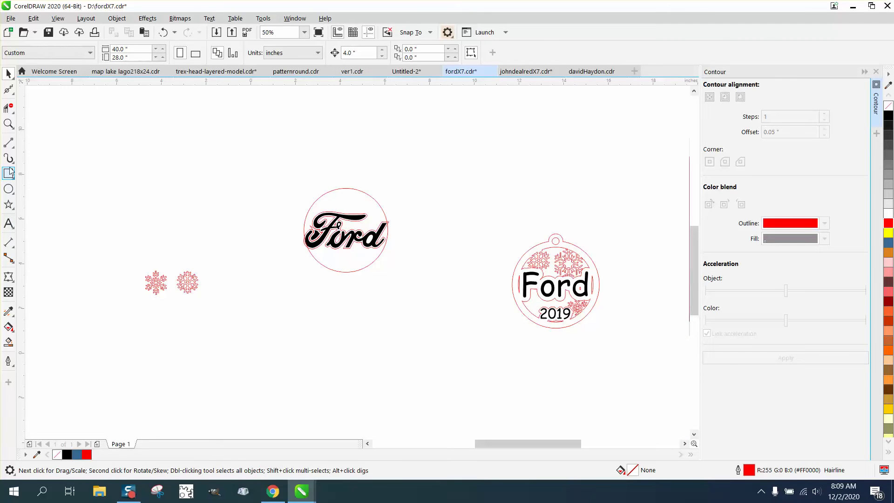
left_click(8, 223)
left_click(303, 289)
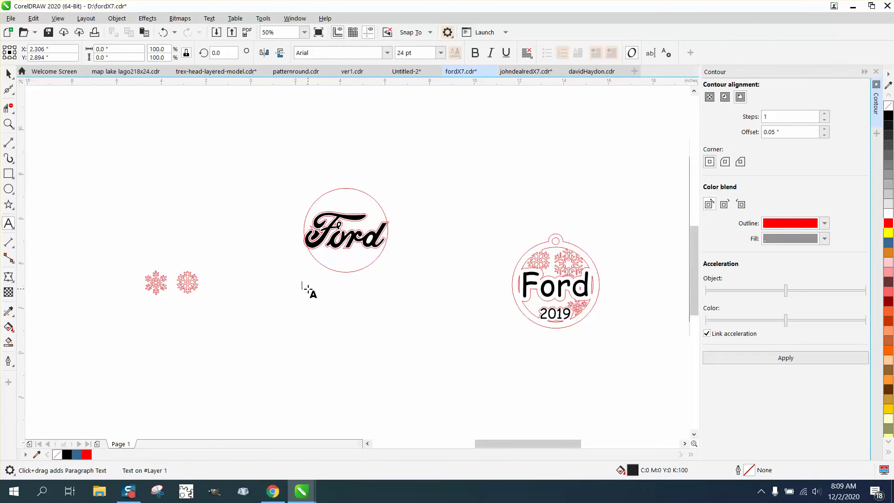
type("2020")
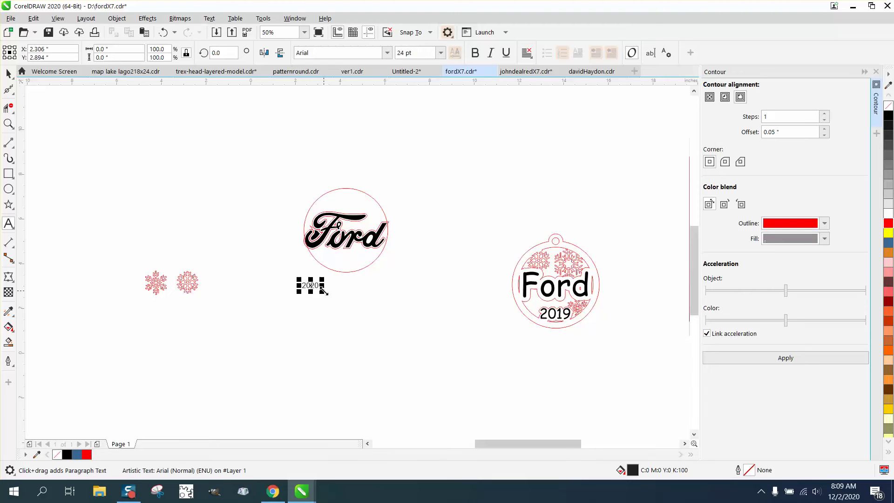
left_click_drag(325, 291, 355, 303)
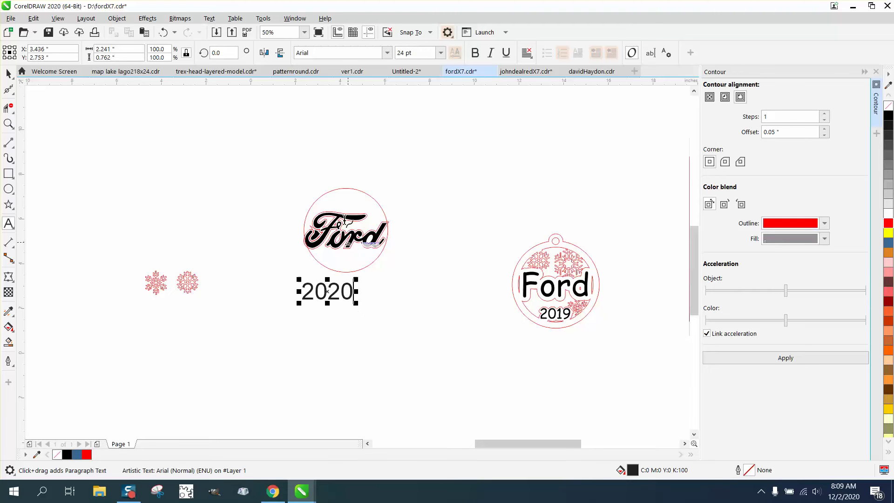
Change the font of the 2020 text to Comic Sans MS.
left_click(387, 53)
left_click(344, 94)
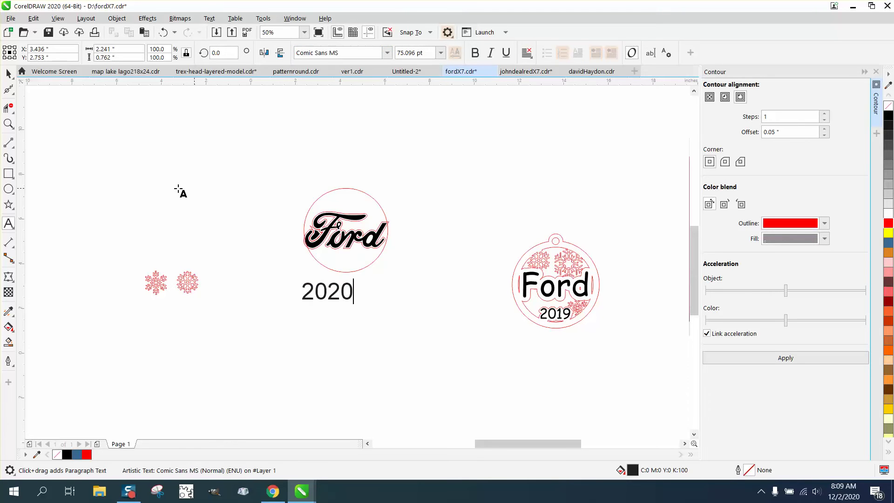
left_click(9, 73)
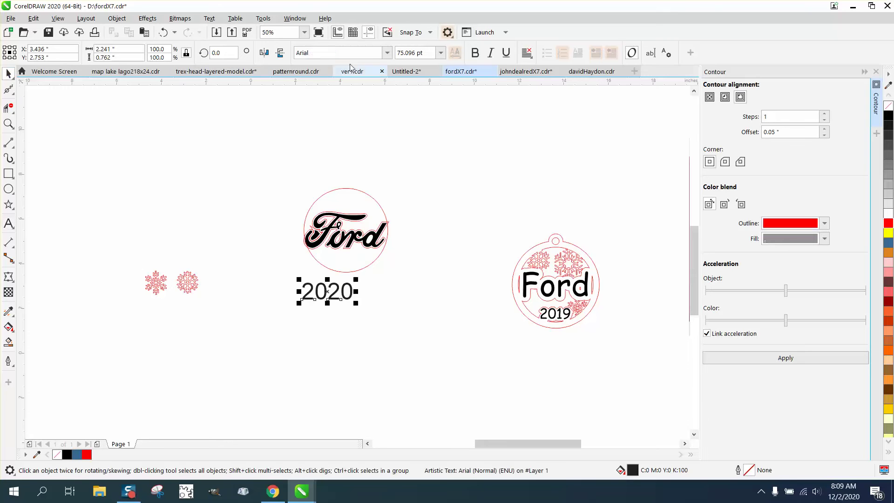
left_click(386, 54)
left_click(337, 84)
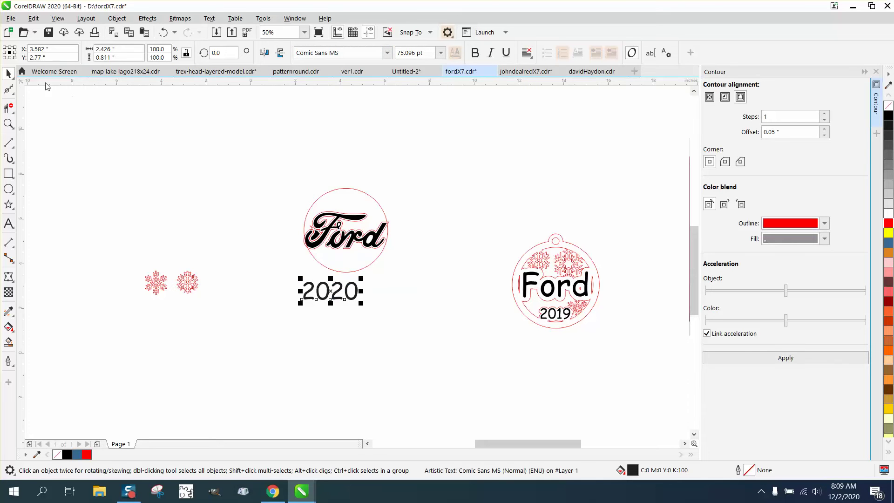
Shrink the 2020 text to about 1.59 inches wide, remove its fill and give it a red outline.
left_click_drag(362, 278, 343, 284)
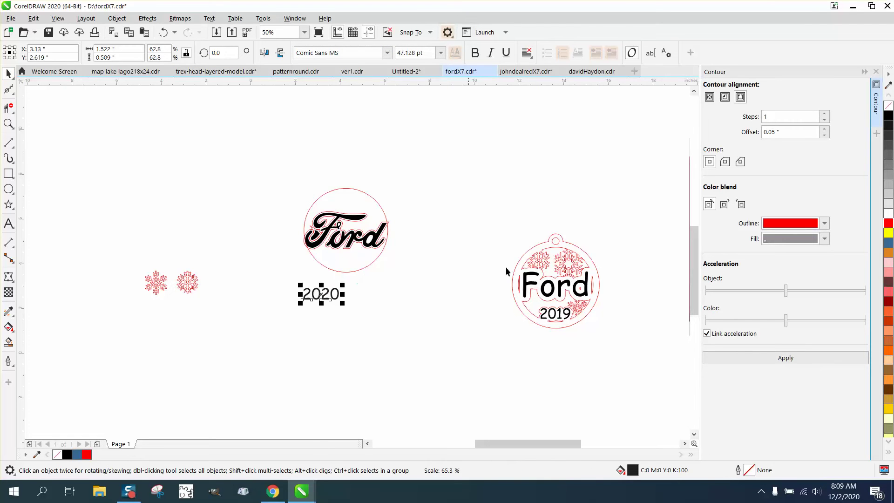
left_click(888, 106)
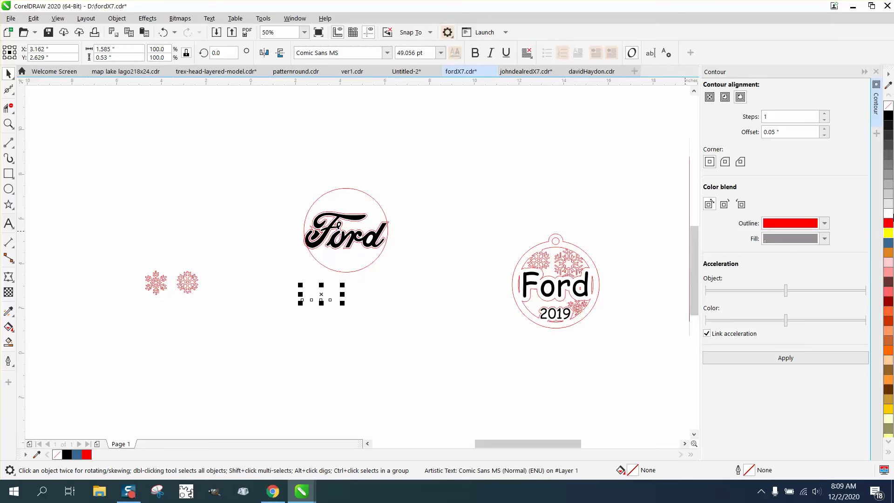
right_click(889, 223)
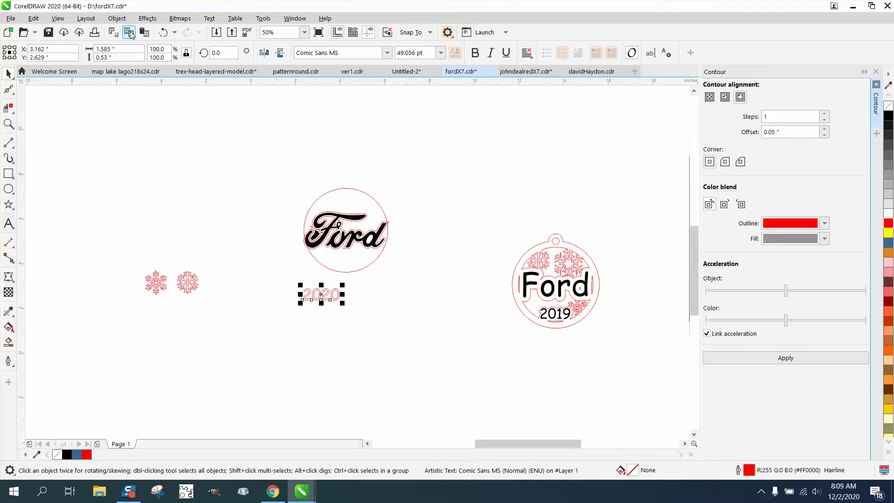
Convert the 2020 text to curves and move it about 1.5 inches right beneath the circle.
left_click(117, 18)
left_click(153, 293)
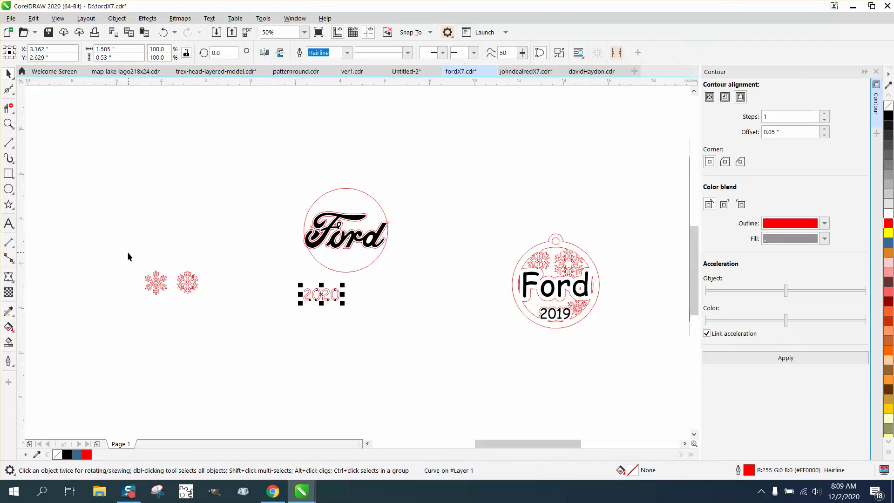
left_click(128, 256)
left_click(326, 295)
left_click_drag(327, 300, 362, 300)
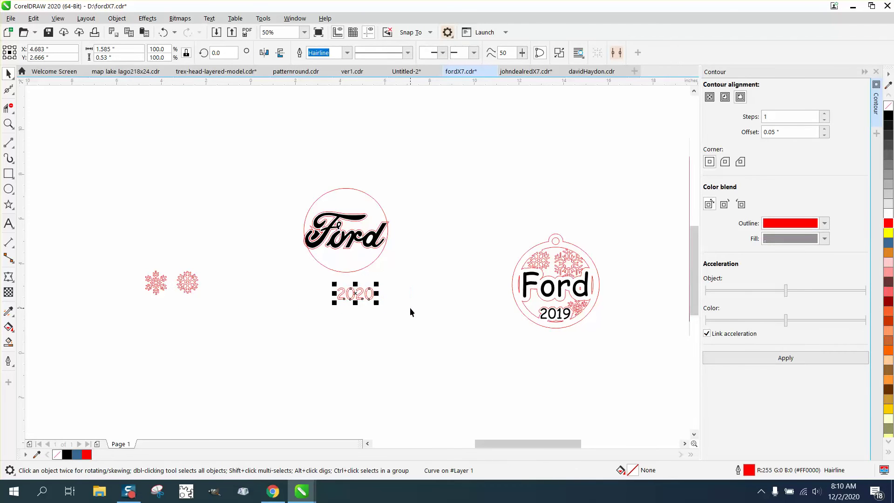
Break the 2020 curve apart, create a boundary around the pieces and move that boundary 4 inches right.
left_click(117, 18)
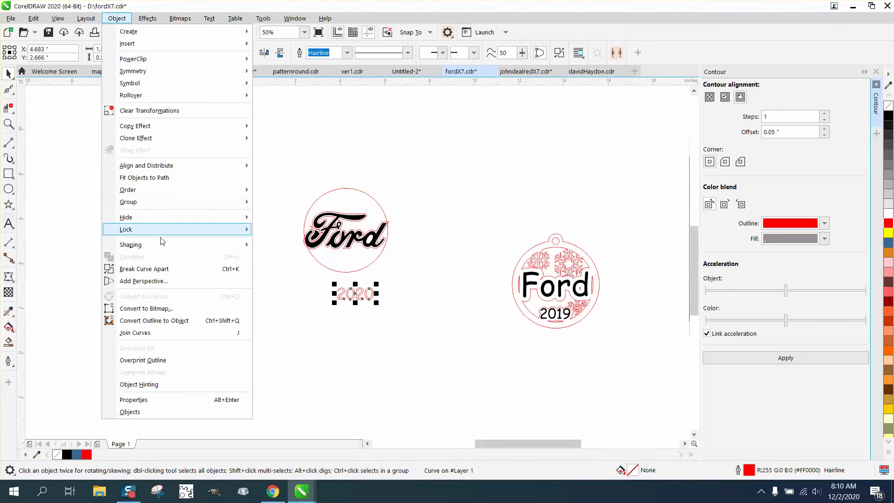
left_click(144, 268)
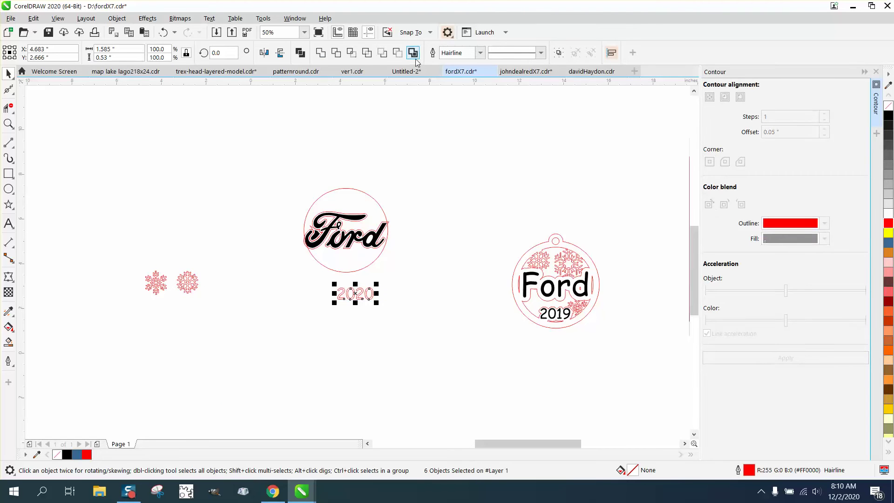
key("ctrl+d")
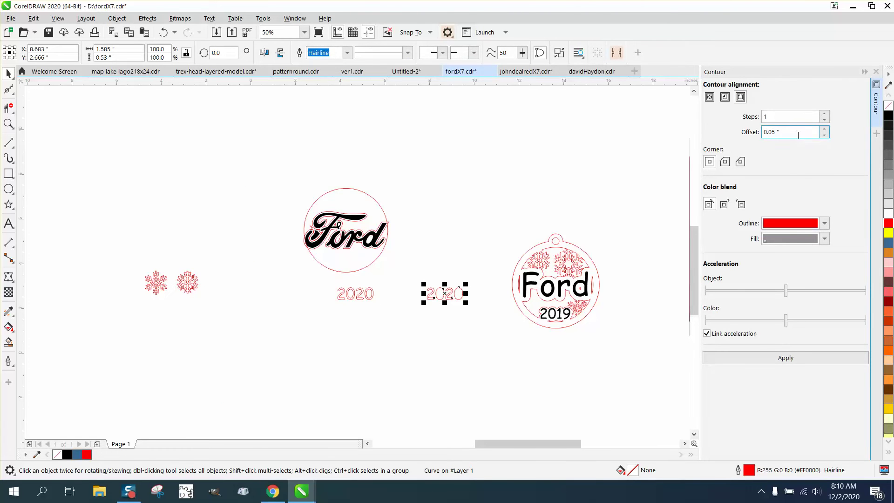
Apply a one-step outside contour with a 0.1-inch offset to the 2020 boundary outline.
left_click(789, 360)
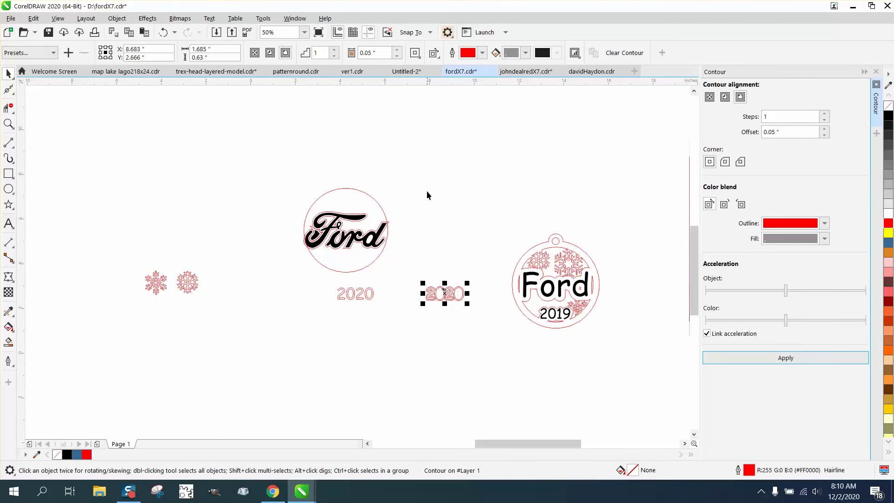
left_click(163, 32)
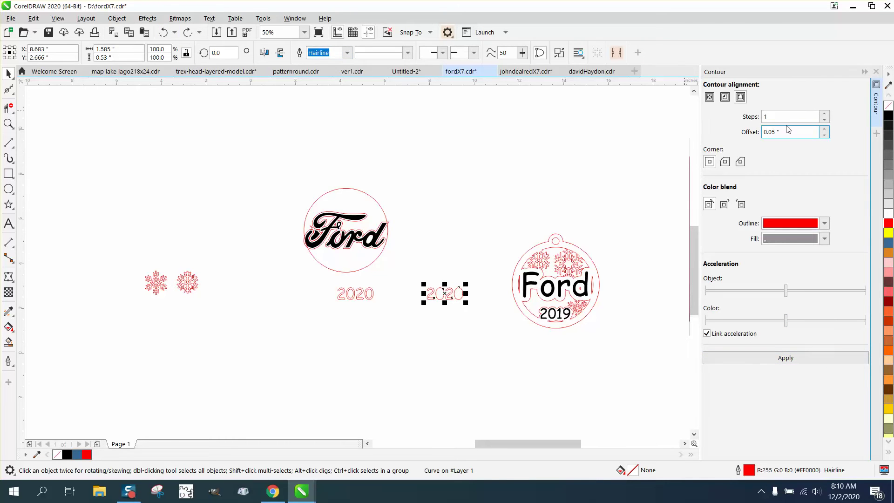
left_click_drag(792, 132, 726, 132)
type(".1")
left_click(791, 358)
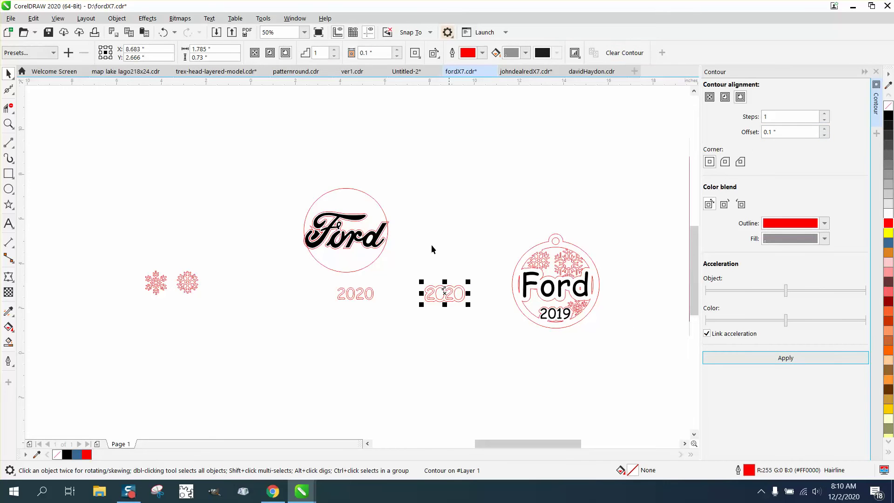
Break the 2020 contour apart and move the outer contour curve 4 inches left and 4 inches down.
left_click(117, 18)
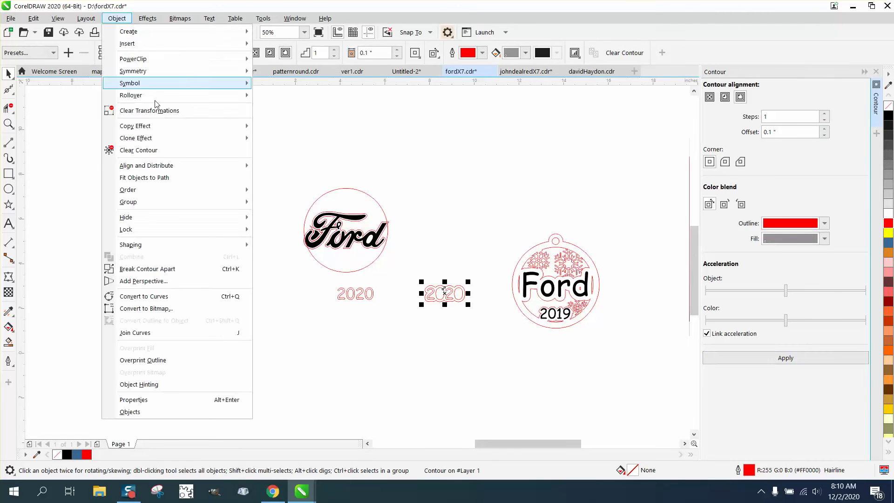
left_click(177, 268)
left_click(450, 262)
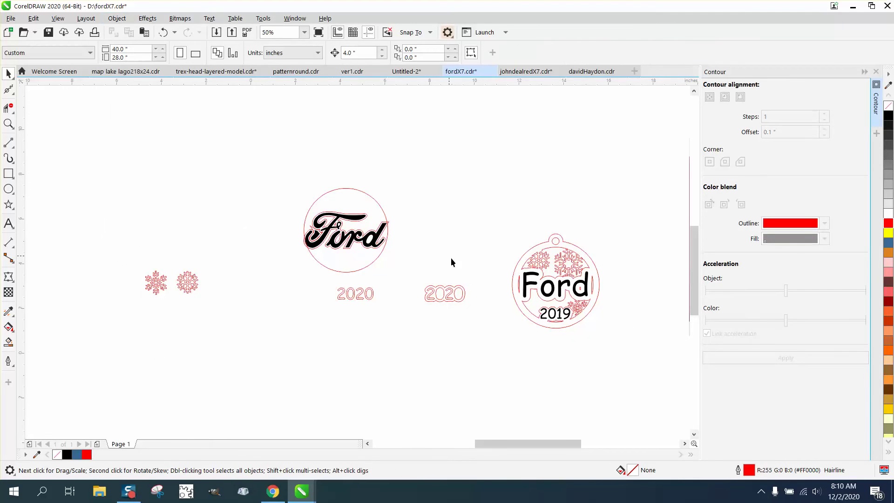
left_click(446, 289)
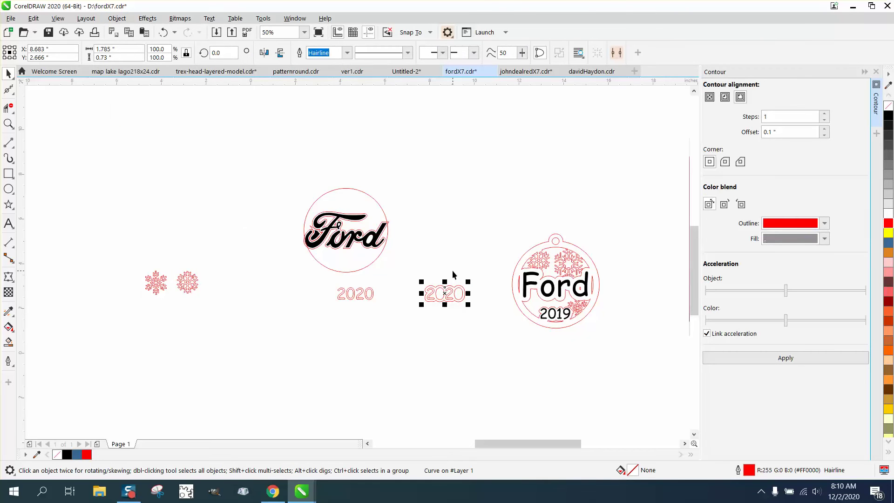
key("Left")
key("Down")
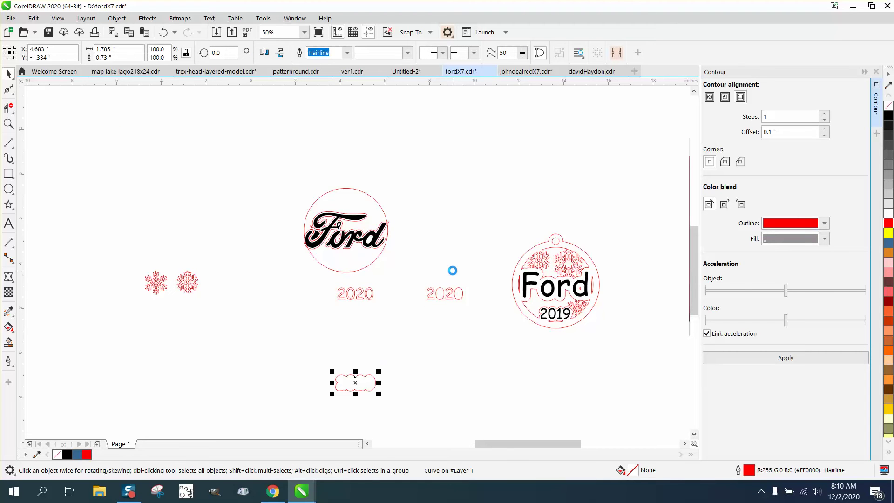
left_click_drag(314, 284, 399, 308)
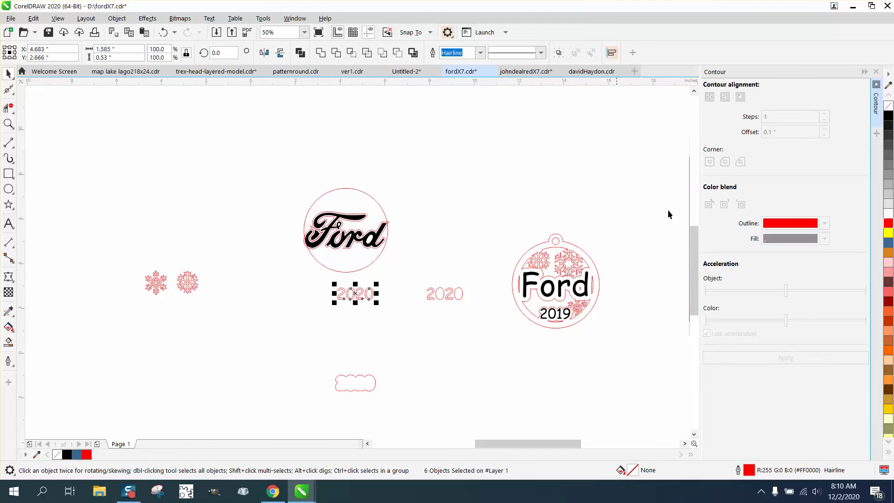
left_click(890, 118)
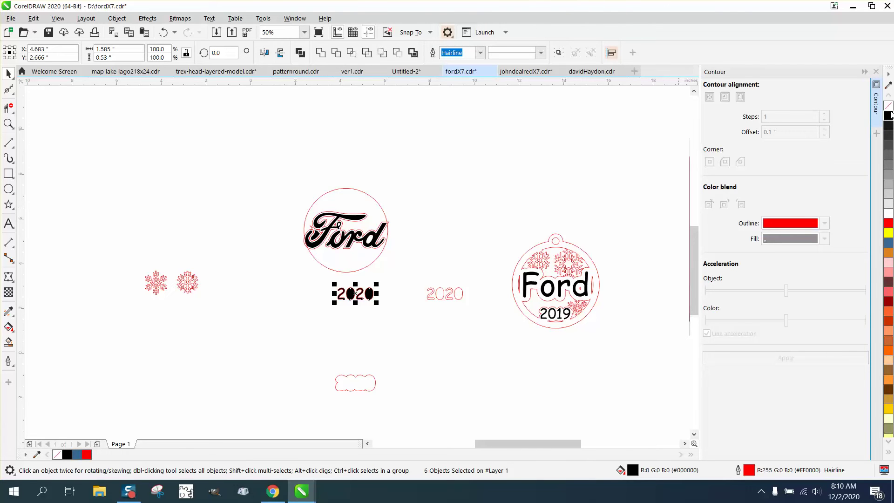
left_click(163, 32)
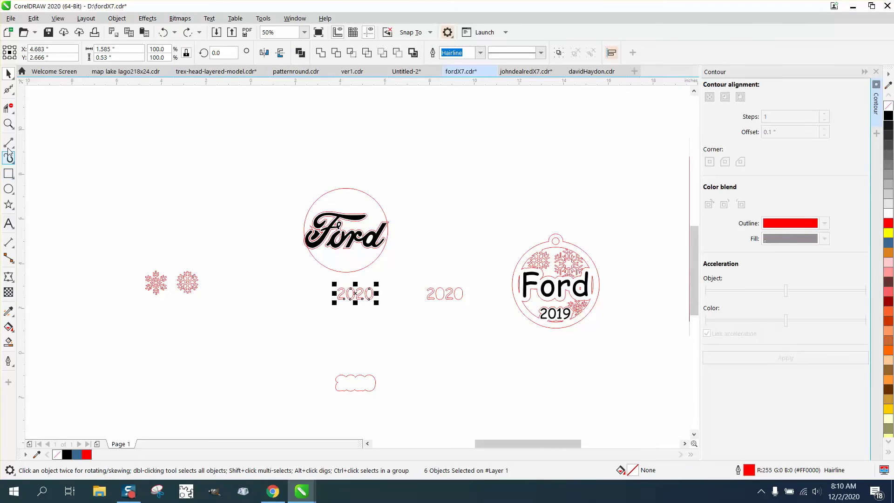
Smart Fill each digit of the outlined 2020 below the circle in black, moving every filled digit 4 inches up.
left_click(8, 124)
left_click_drag(333, 291, 424, 317)
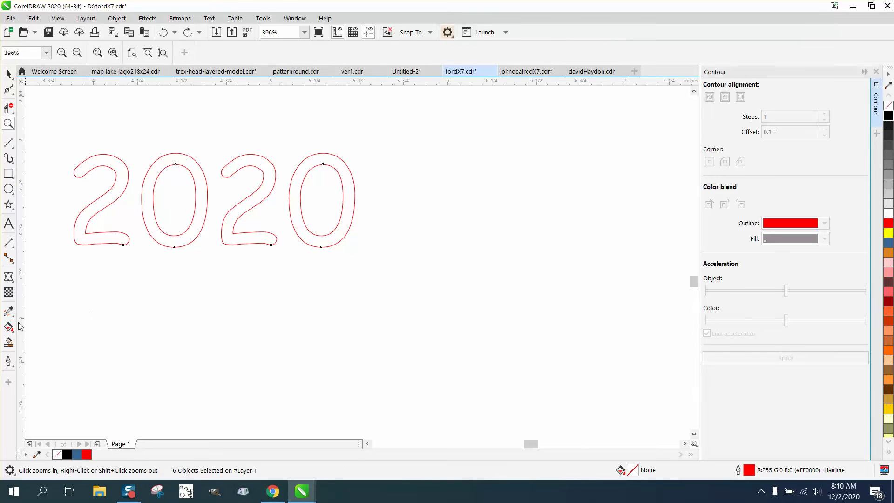
left_click(8, 342)
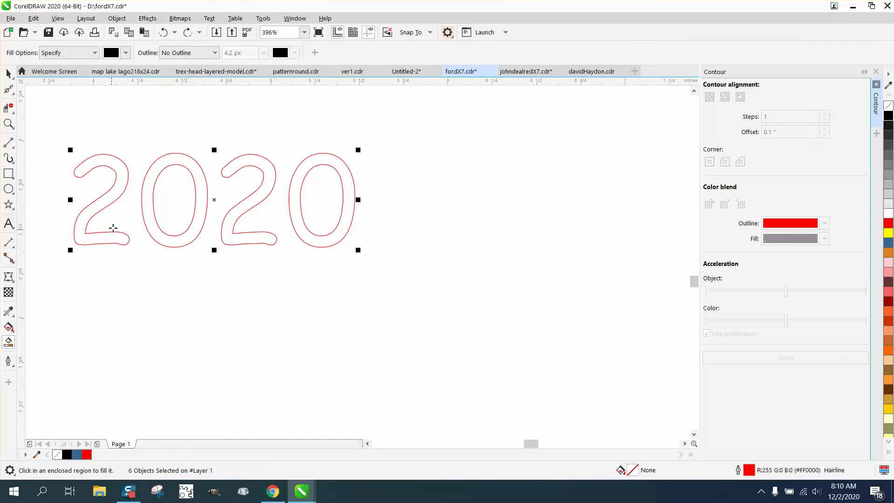
left_click(113, 194)
key("ctrl+z")
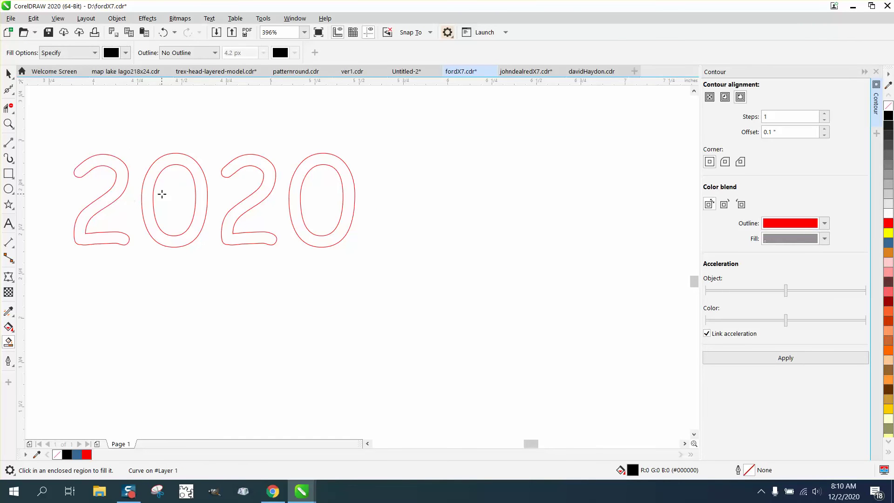
left_click(192, 175)
key("ctrl+z")
left_click(233, 163)
key("ctrl+z")
left_click(306, 166)
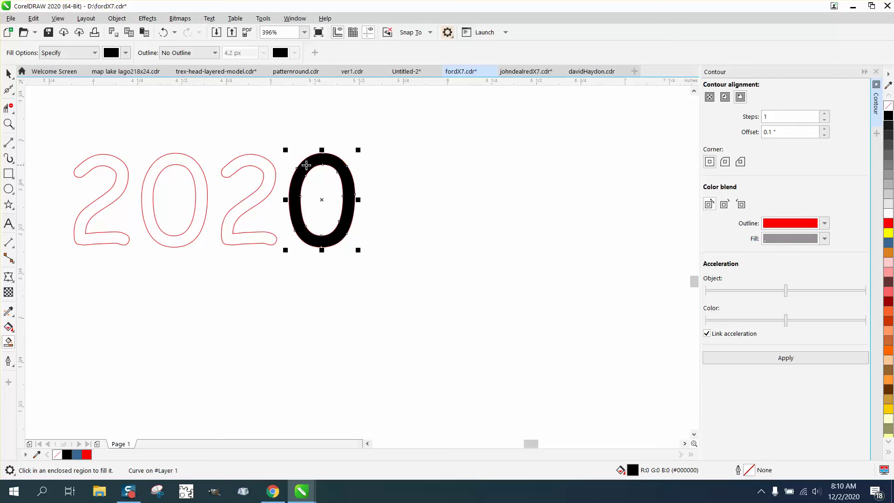
key("ctrl+z")
scroll(400, 221, "down", 5)
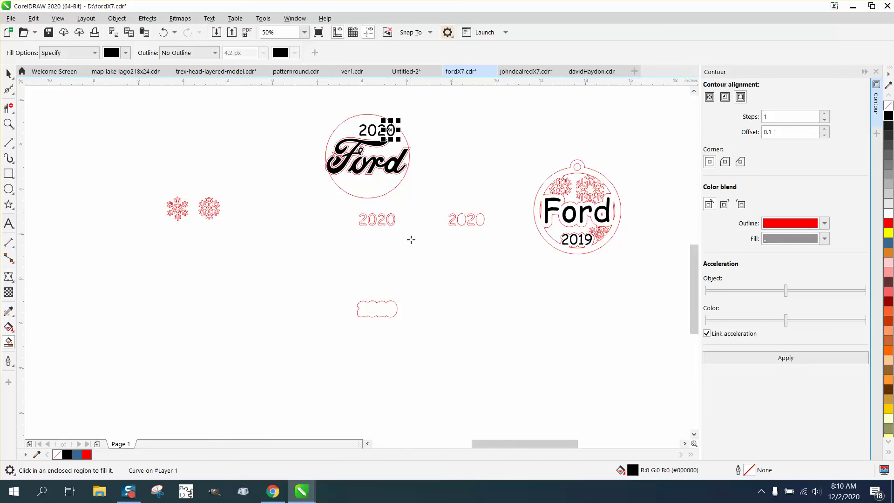
Move the contour curve 8 inches up around the black 2020, and place both below the Ford lettering inside the circle.
left_click(8, 73)
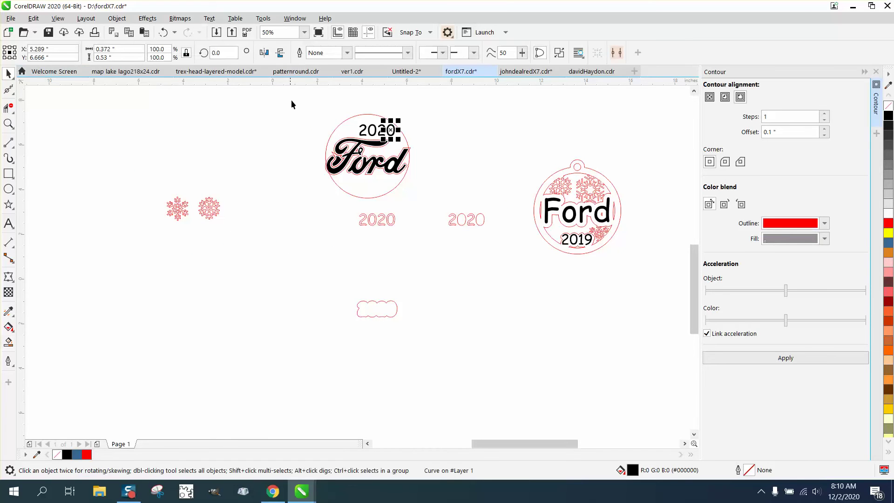
left_click_drag(335, 121, 409, 189)
left_click_drag(315, 286, 440, 326)
key("Up")
key("Up")
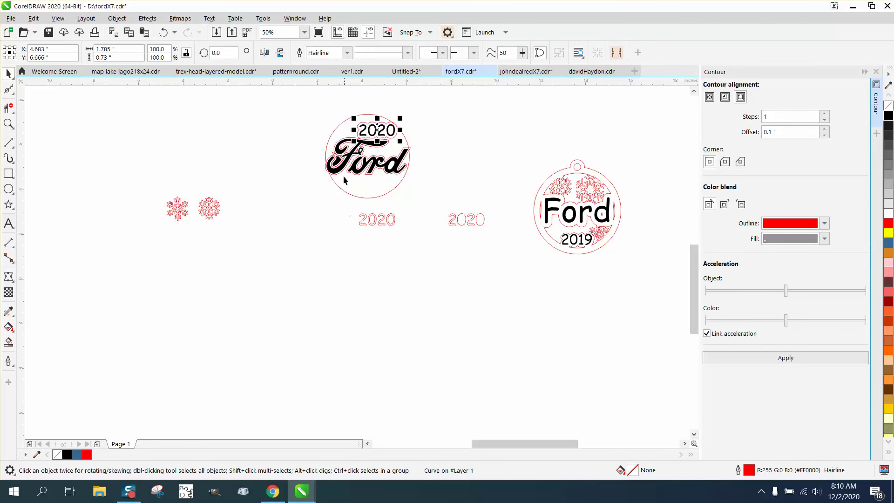
left_click_drag(338, 122, 366, 190)
Delete the leftover red 2020 outline pieces directly below the circle.
left_click(8, 124)
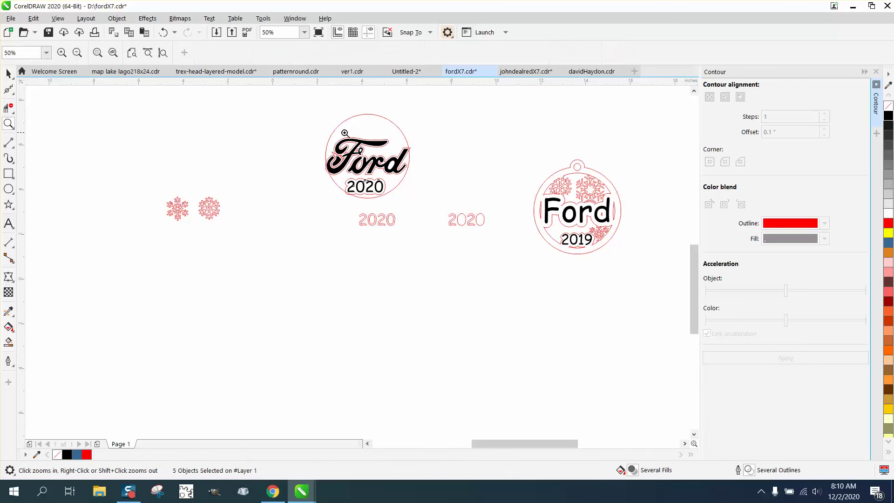
left_click(454, 230)
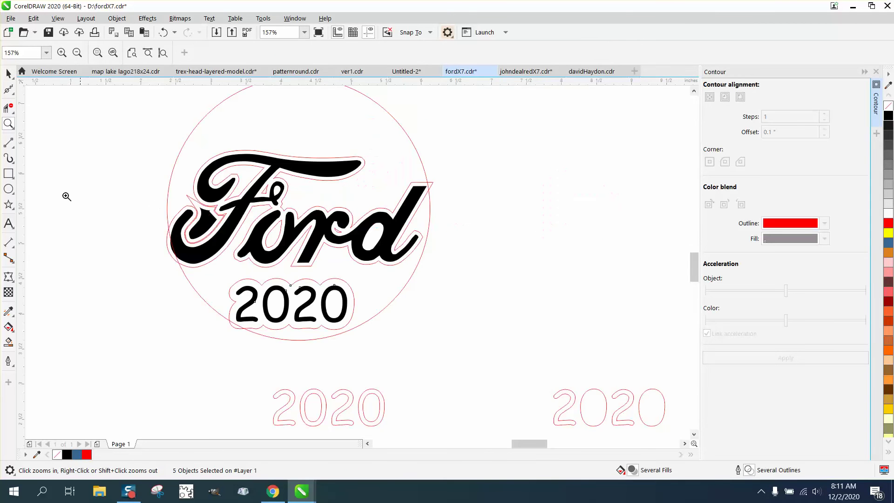
left_click(8, 73)
scroll(107, 207, "down", 3)
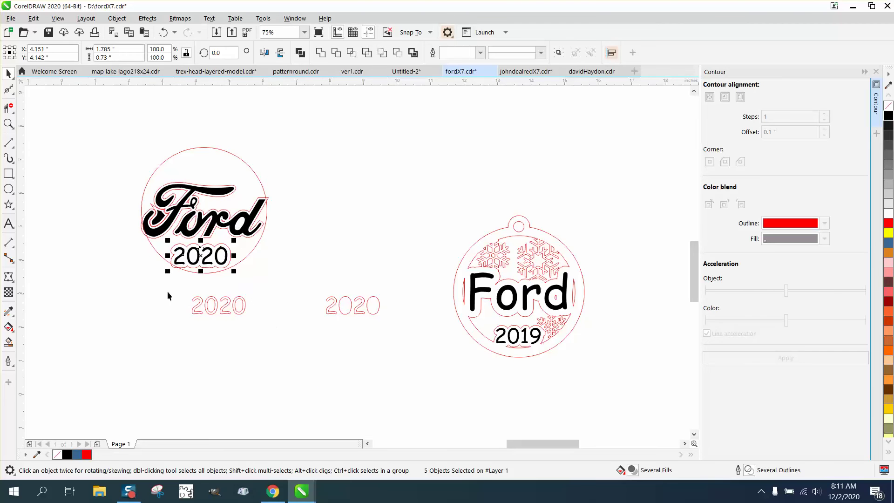
left_click_drag(167, 291, 208, 262)
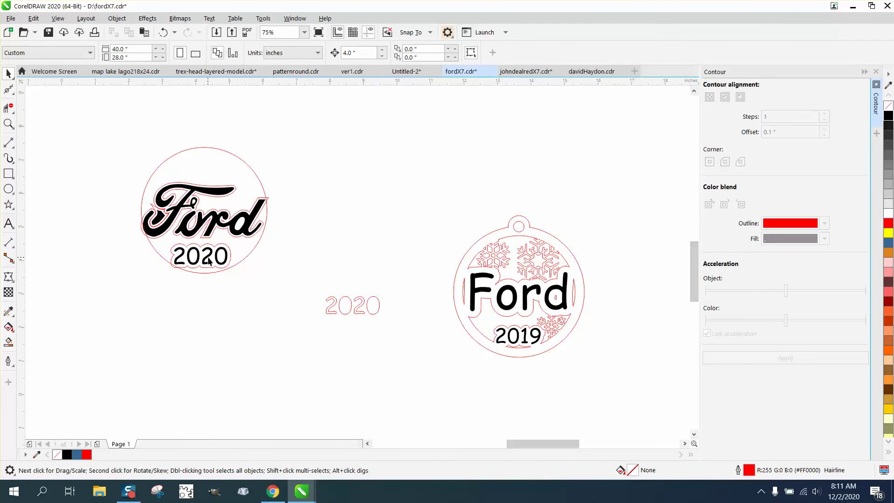
Move the black 2020 with its contour slightly right and down to about X 4.254, Y 4.099 inches.
left_click(186, 269)
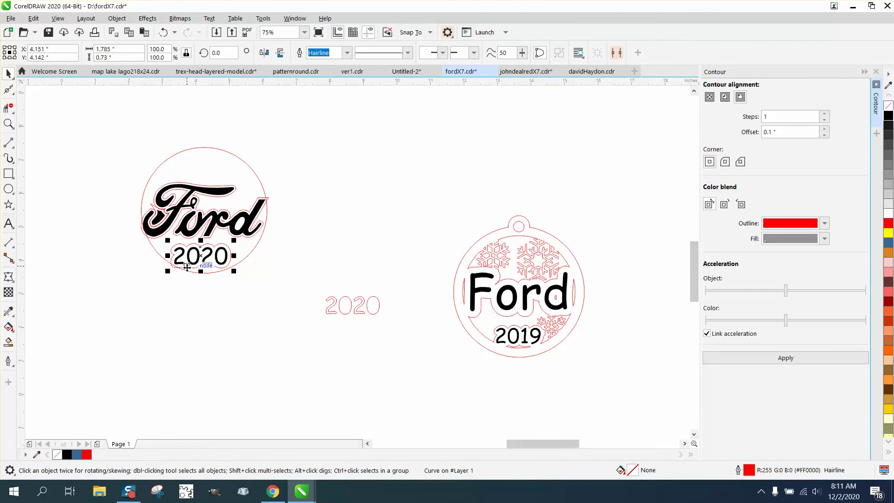
left_click(8, 124)
left_click_drag(148, 213, 326, 293)
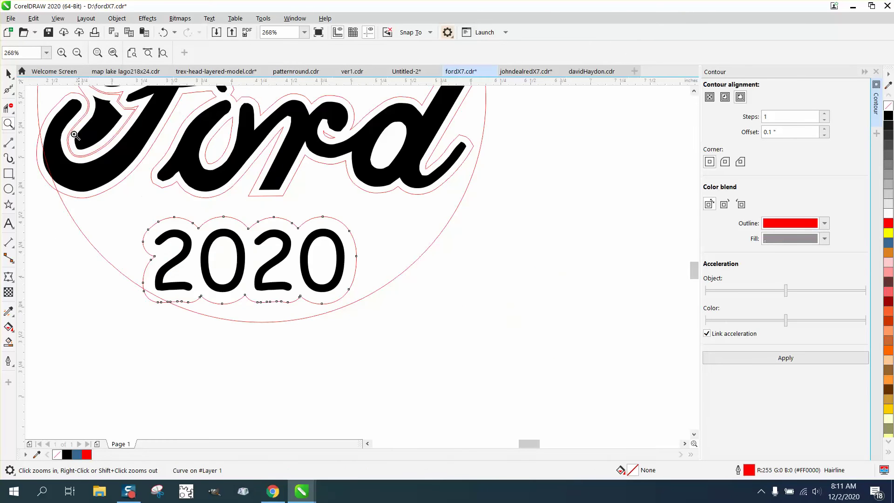
left_click(8, 73)
left_click_drag(51, 210, 373, 319)
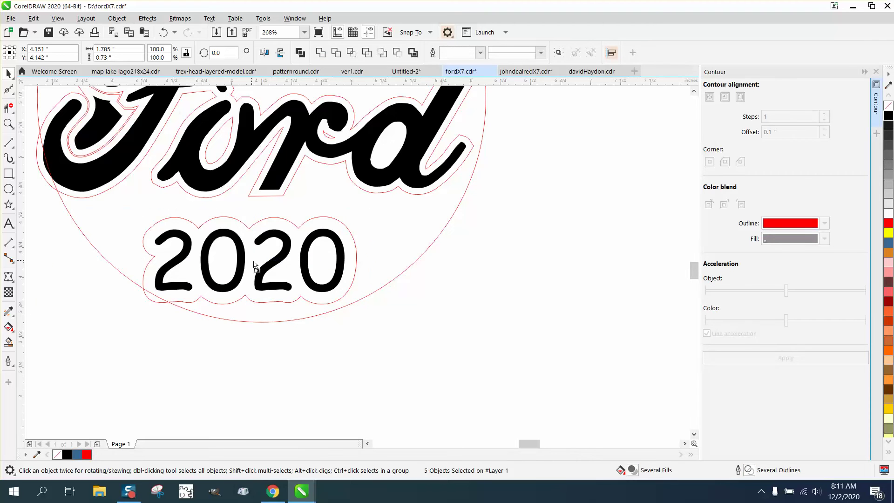
left_click_drag(254, 260, 262, 265)
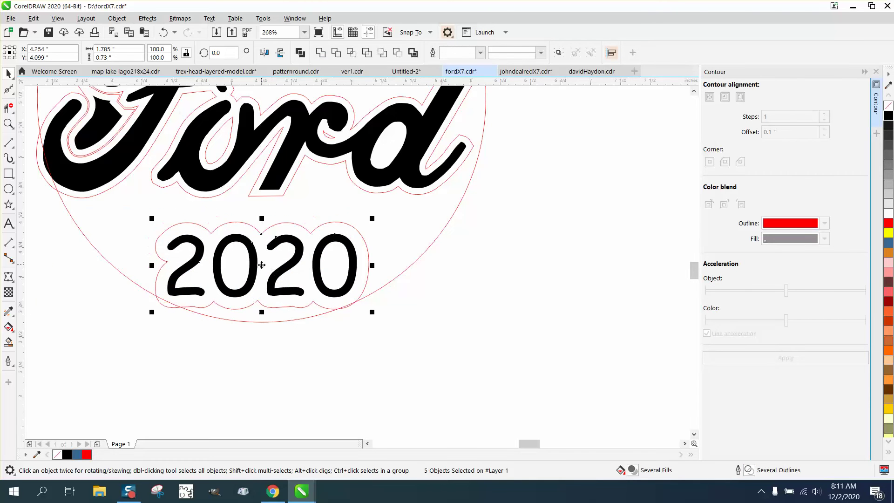
Move the contour curve around the black 2020 down 4 inches, out of the circle.
left_click(207, 366)
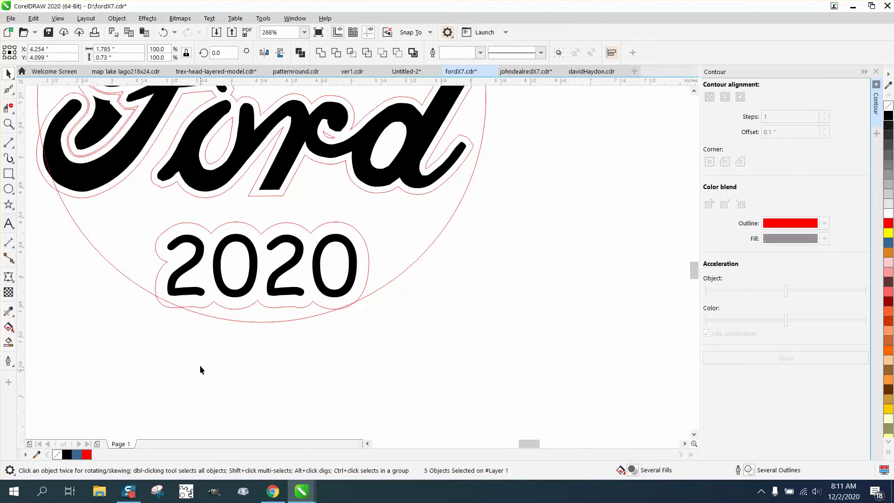
left_click(205, 308)
key("Delete")
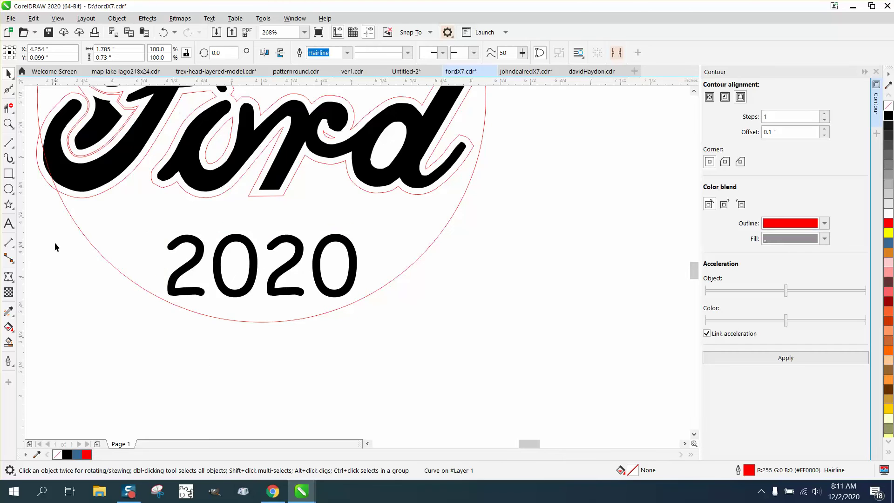
Group the four black 2020 digits and move the group 4 inches up, out of the circle.
left_click_drag(387, 305, 388, 305)
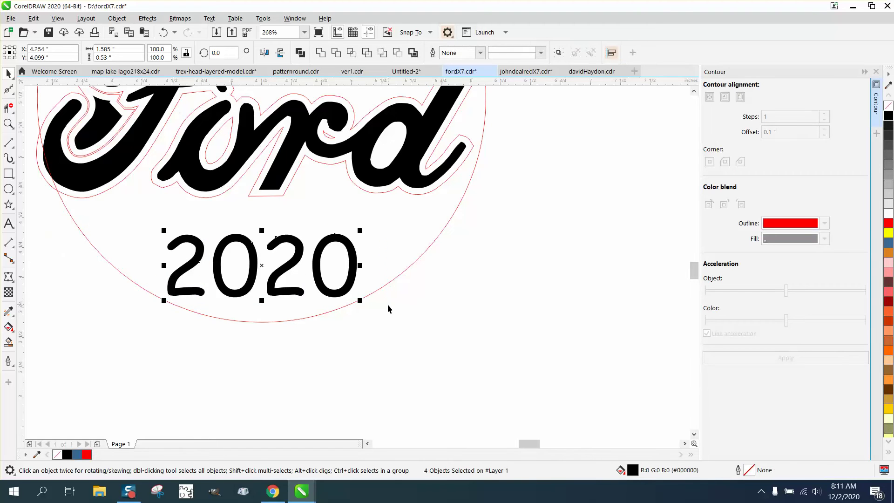
key("ctrl+g")
scroll(387, 303, "down", 2)
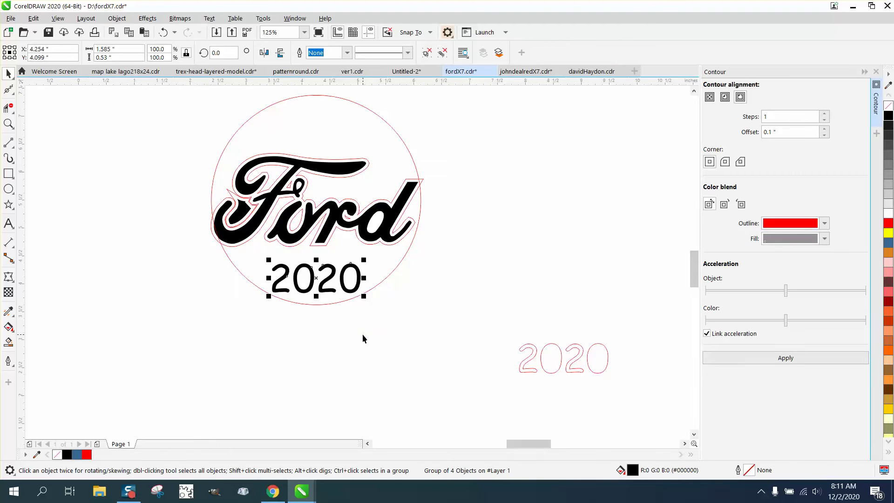
key("shift+Up")
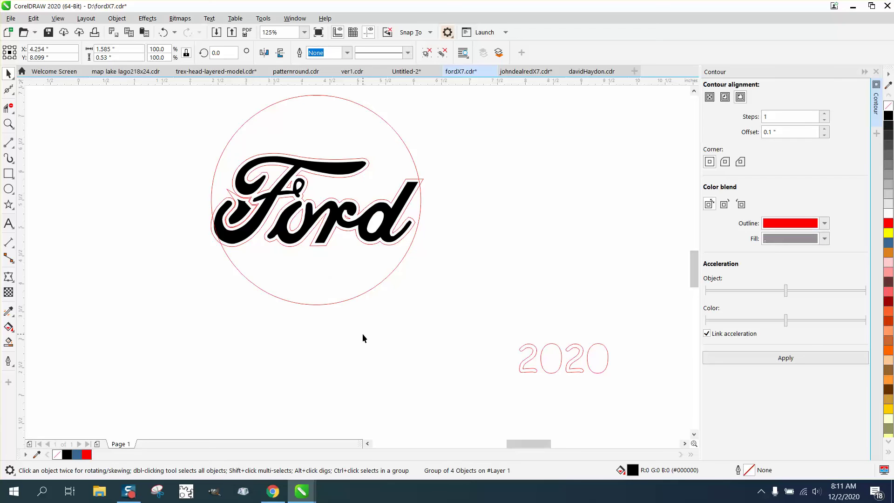
Move the scalloped 2020 contour curve from below the circle 4 inches up, inside it beneath the Ford lettering.
scroll(362, 334, "down", 1)
left_click_drag(303, 391, 387, 435)
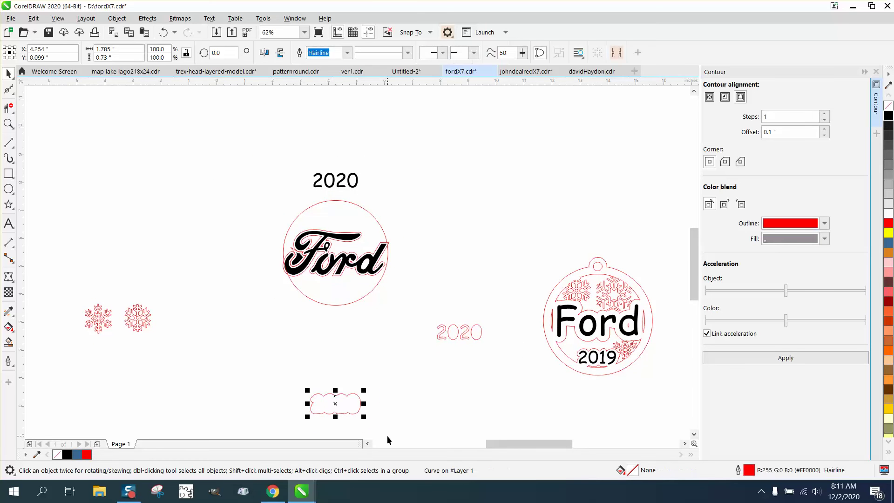
key("shift+Up")
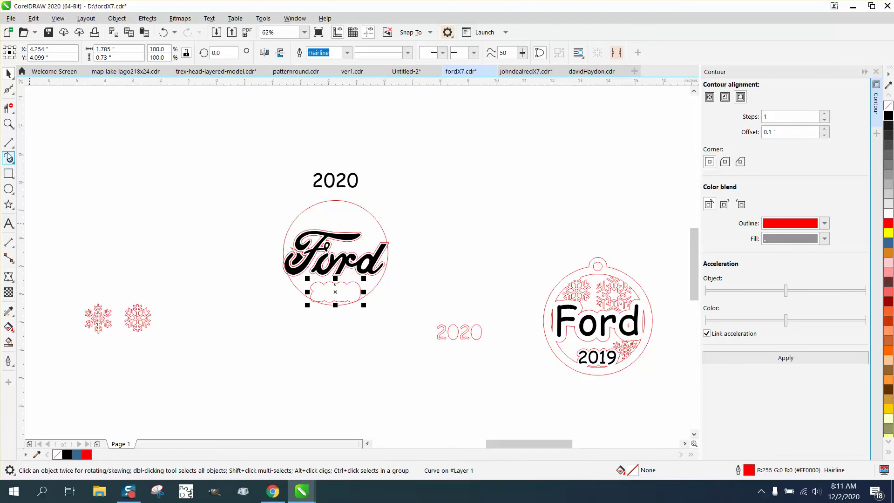
left_click(9, 124)
left_click(335, 286)
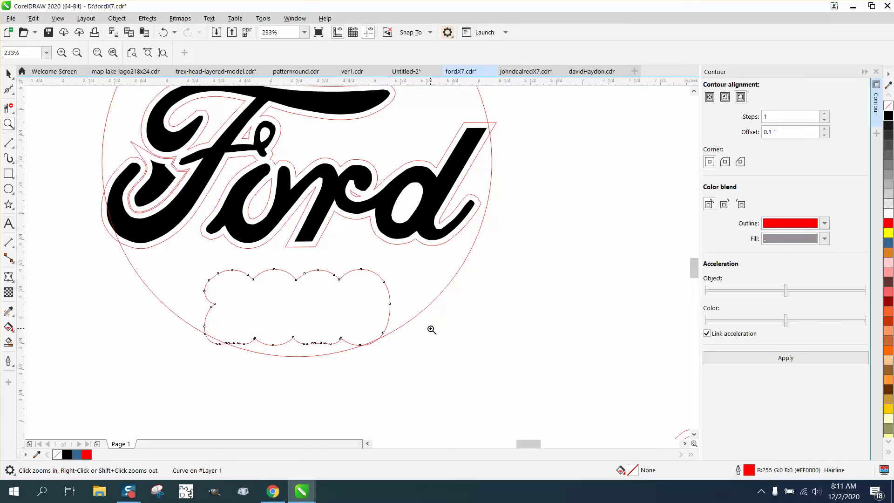
right_click(403, 343)
left_click(8, 74)
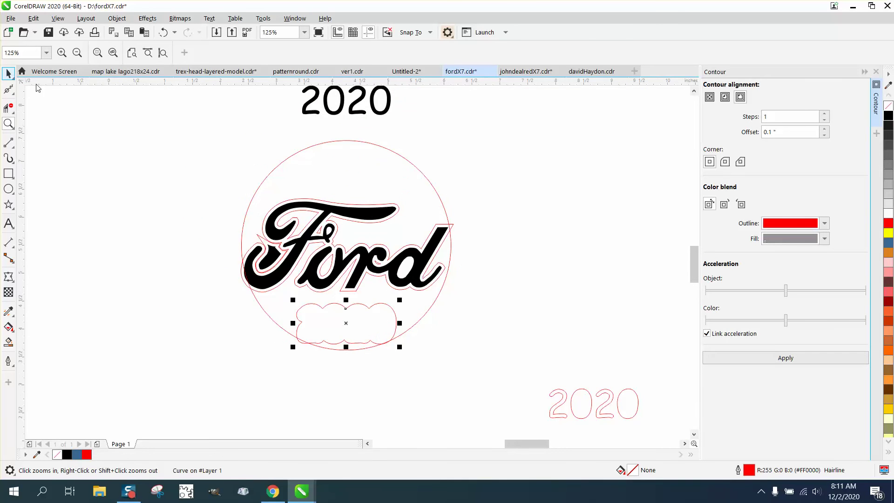
Move the red contour of the Ford lettering 4 inches down, below the circle.
left_click(120, 118)
left_click(346, 214)
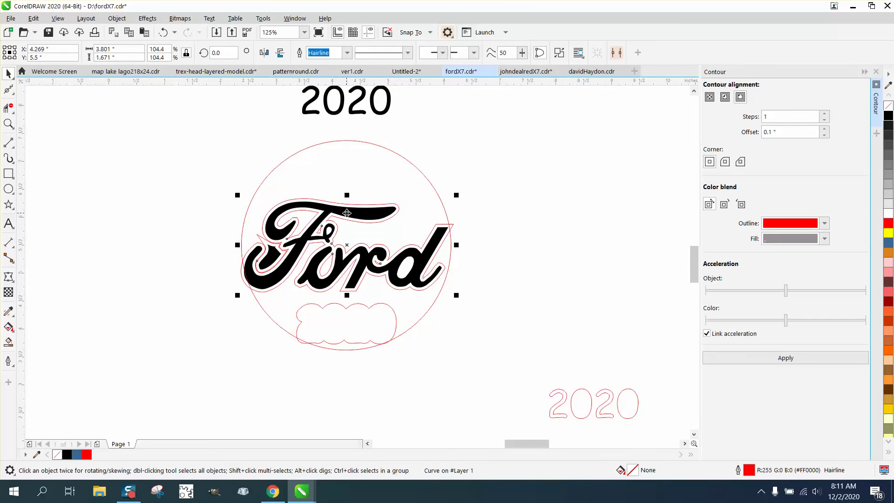
key("Up")
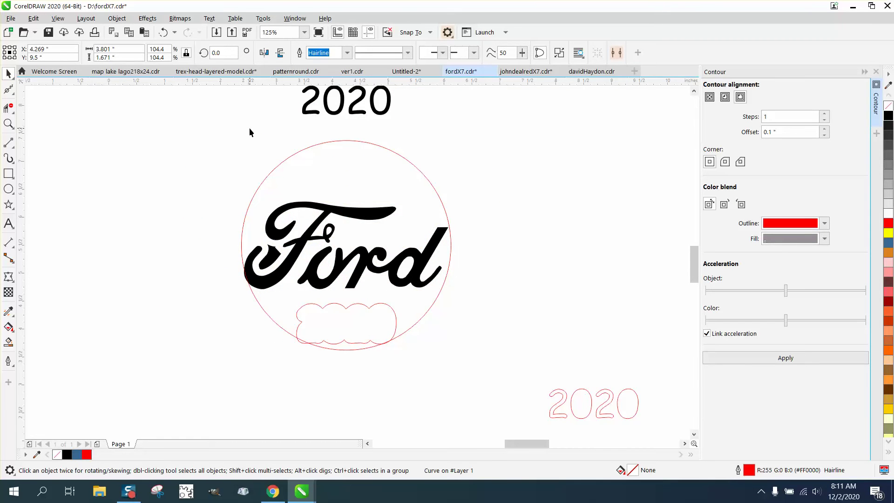
key("Down")
key("Down")
Move the three black Ford lettering objects 4 inches up, out of the circle.
left_click(385, 212)
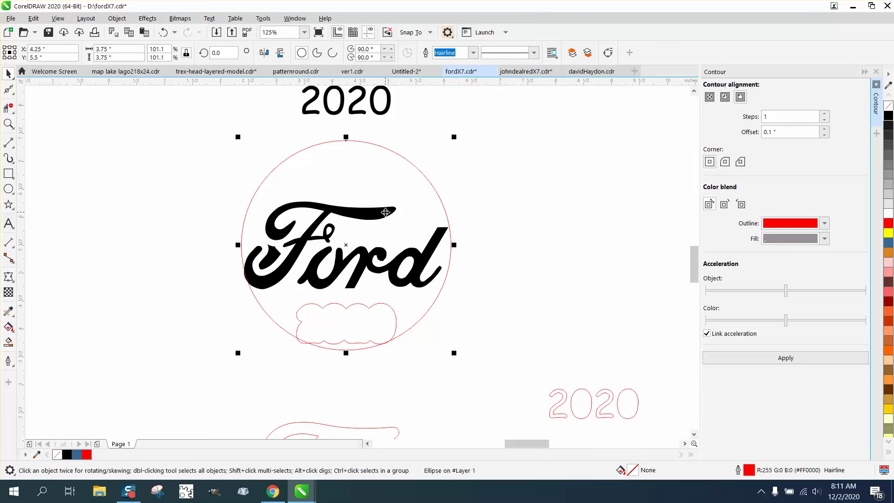
left_click_drag(182, 175, 468, 303)
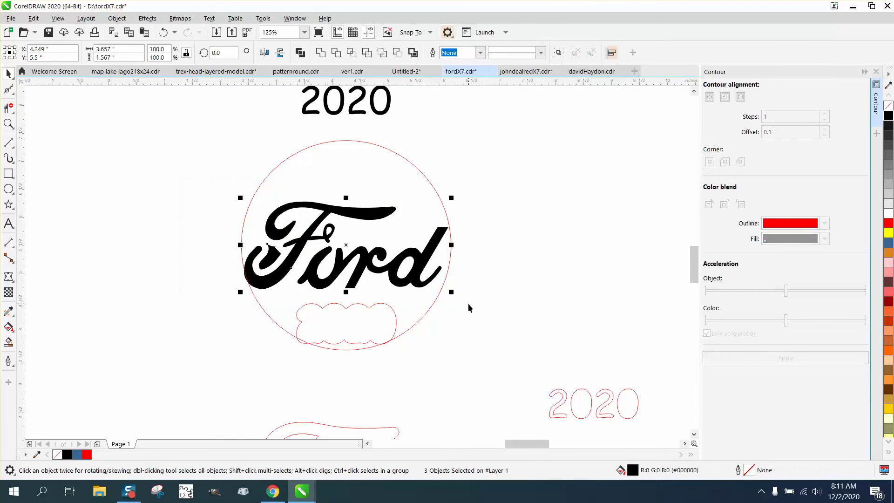
key("Up")
scroll(408, 318, "down", 2)
Move the red Ford contour 4 inches up into the circle, and select it together with the circle and the 2020 contour.
left_click(392, 371)
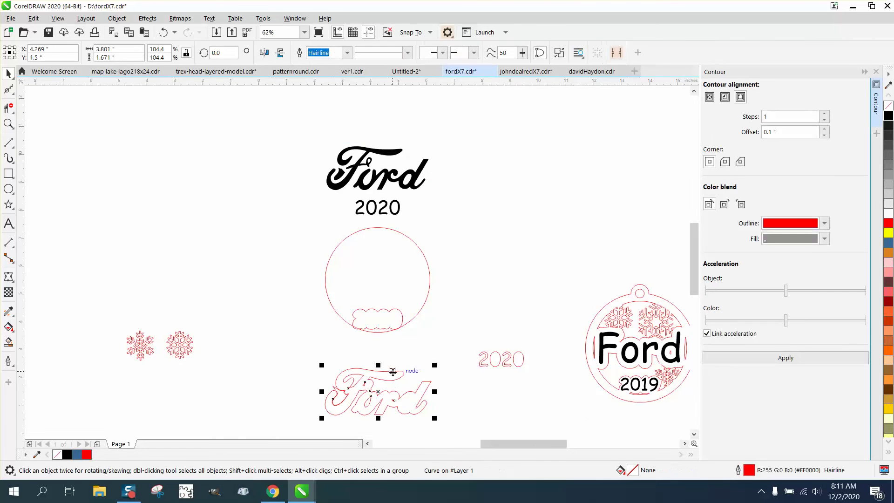
key("Up")
left_click(9, 123)
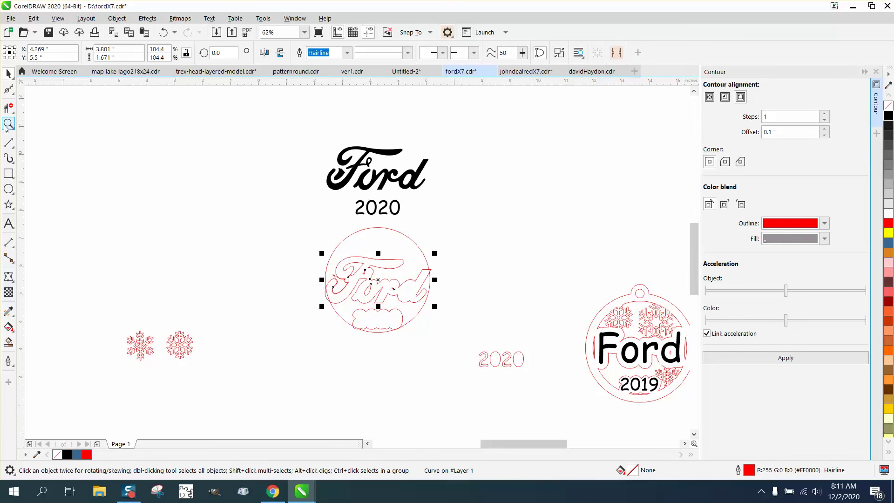
left_click_drag(301, 215, 497, 340)
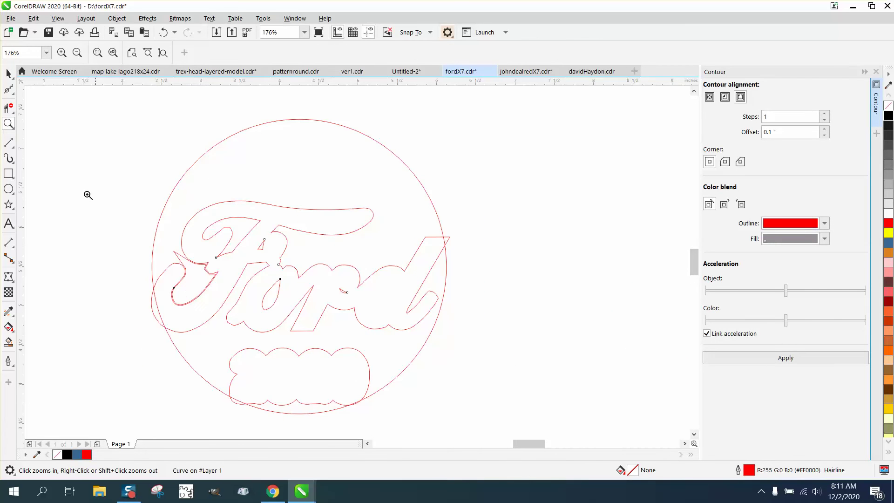
left_click(8, 73)
scroll(163, 146, "down", 2)
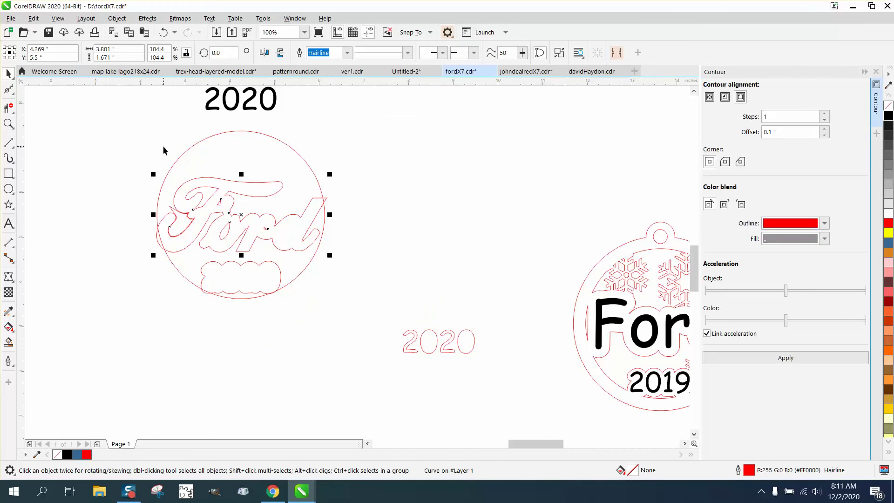
left_click_drag(129, 123, 367, 326)
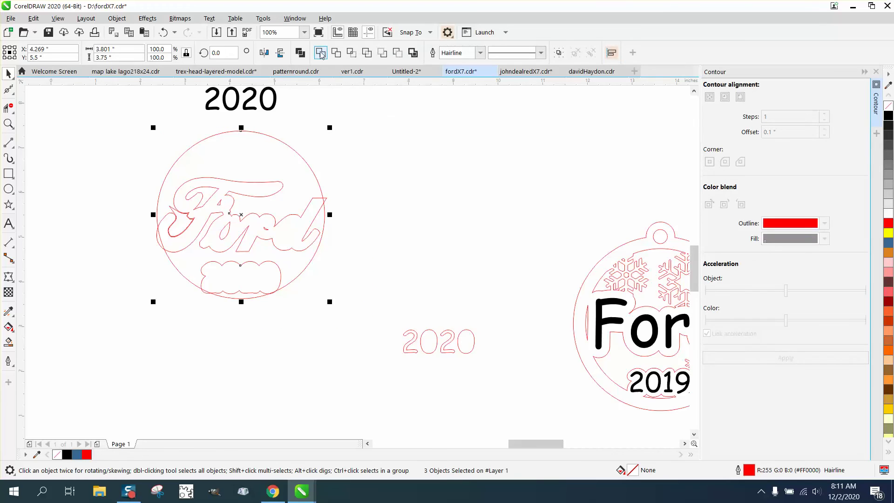
left_click(321, 51)
left_click(163, 32)
left_click(397, 53)
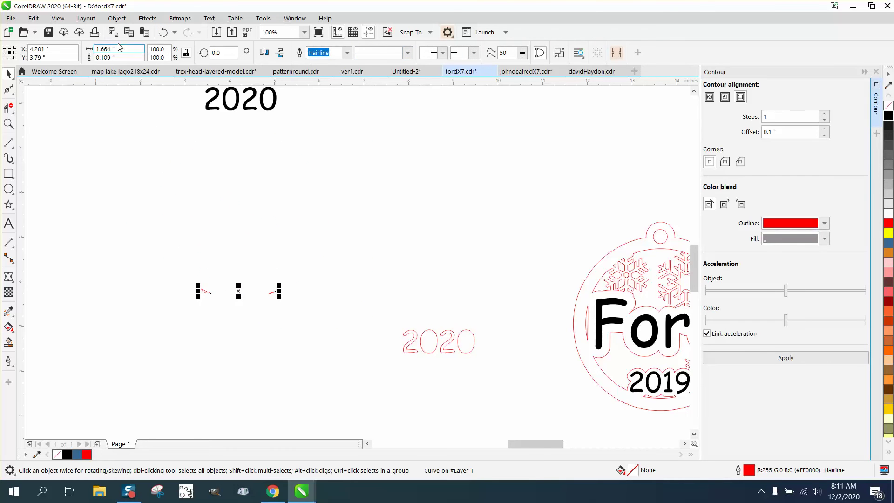
left_click(162, 32)
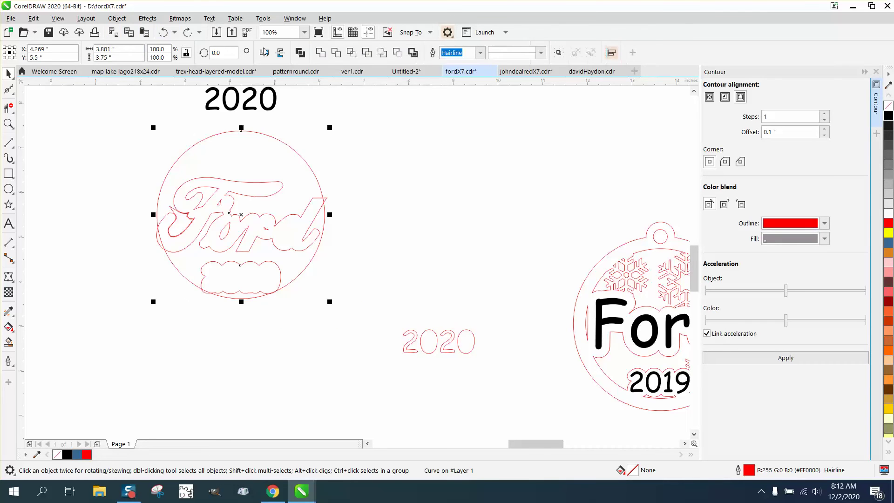
Subtract the Ford and 2020 contours from the selected circle with Back Minus Front.
left_click(398, 55)
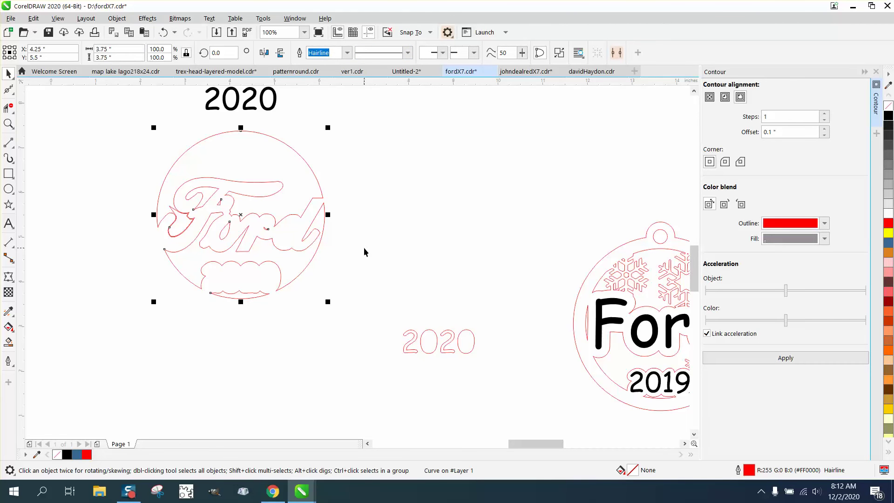
left_click(8, 124)
left_click_drag(168, 206, 277, 259)
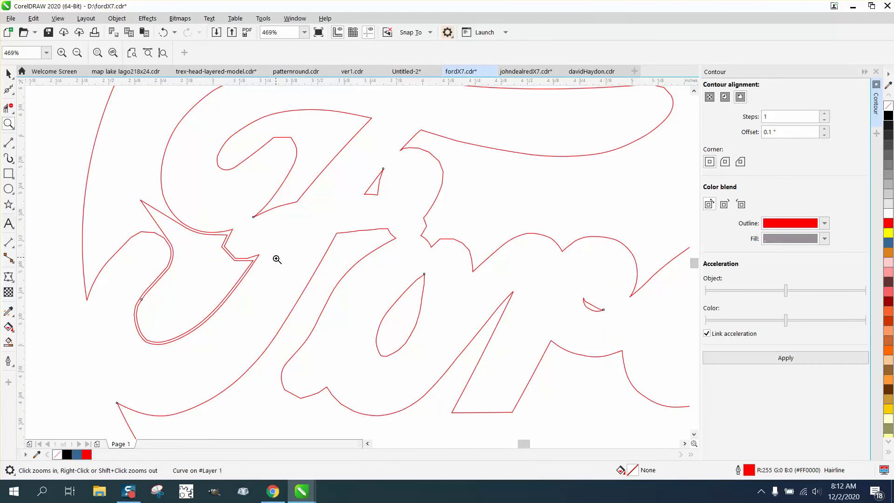
left_click(9, 73)
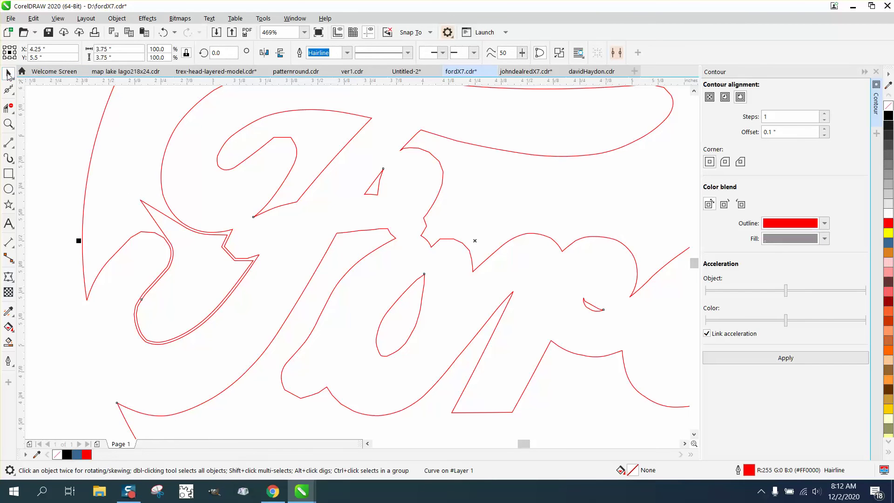
scroll(243, 247, "down", 3)
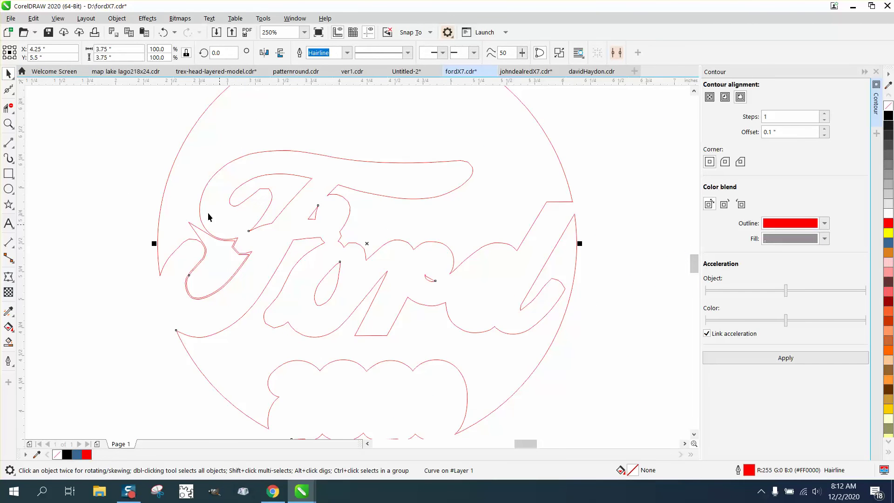
Break the combined ornament curve apart and delete the thin sliver piece along the F's lower hook.
left_click(117, 18)
left_click(141, 269)
left_click(67, 230)
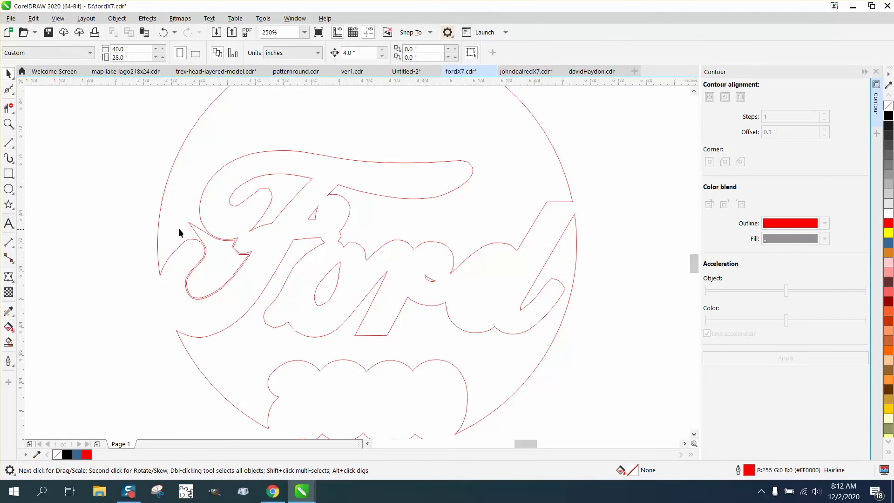
left_click(194, 231)
left_click(191, 225)
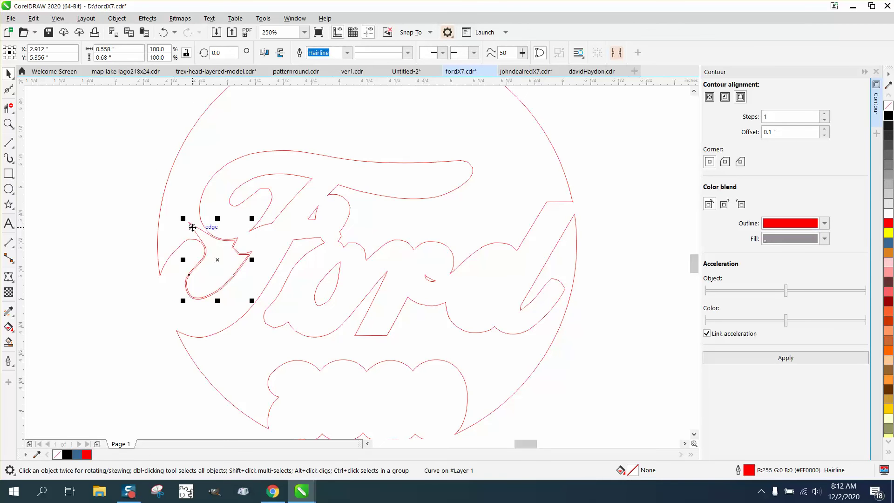
left_click(191, 230)
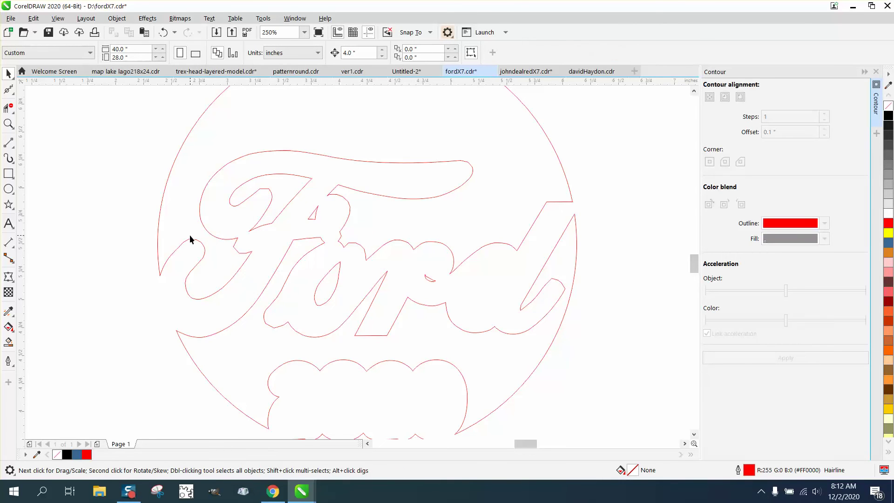
scroll(190, 240, "down", 2)
scroll(190, 243, "down", 1)
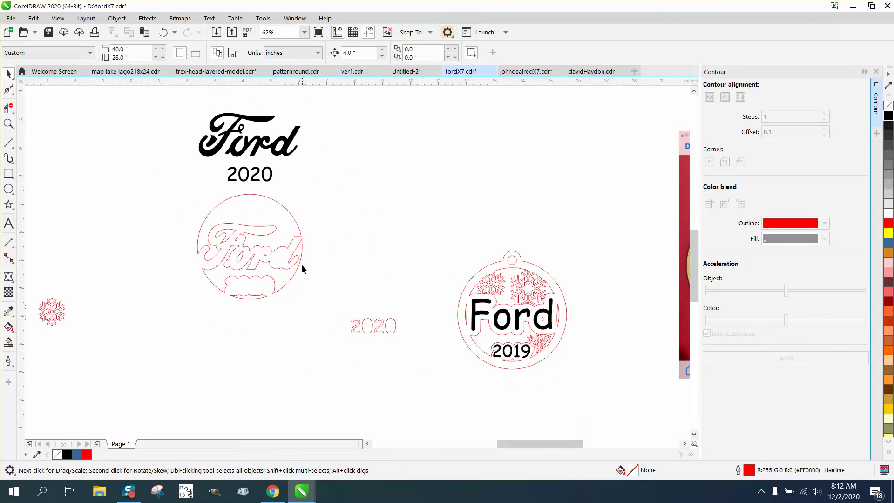
Examine the r and d of the Ford outline close up, and pick the small crescent inside the r.
left_click(8, 123)
left_click_drag(230, 247, 329, 277)
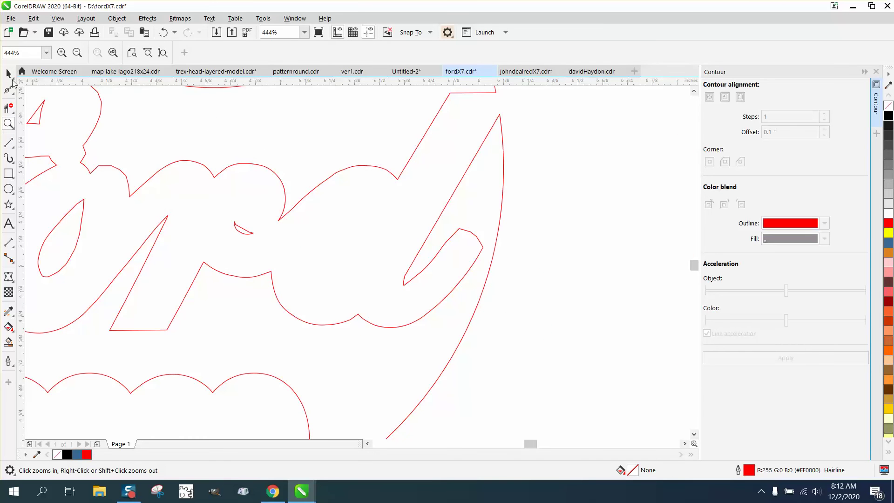
left_click(8, 74)
scroll(222, 247, "down", 3)
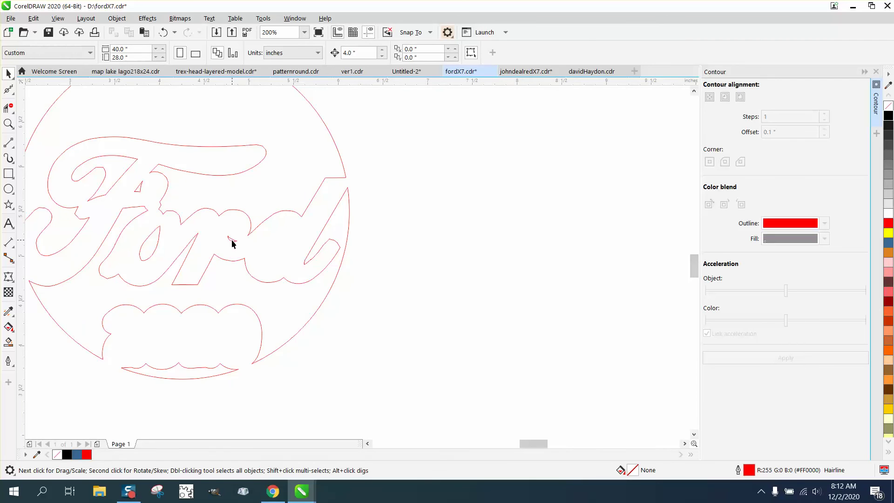
left_click(231, 243)
left_click(156, 215)
scroll(141, 201, "down", 3)
scroll(231, 237, "down", 1)
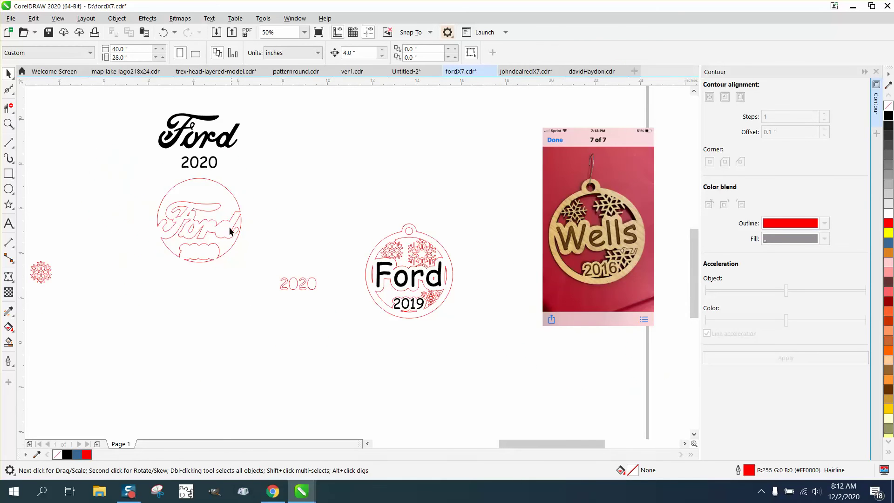
Move the black Ford lettering and the black 2020 8 inches down, below the circle.
left_click_drag(228, 166, 274, 178)
key("ctrl+z")
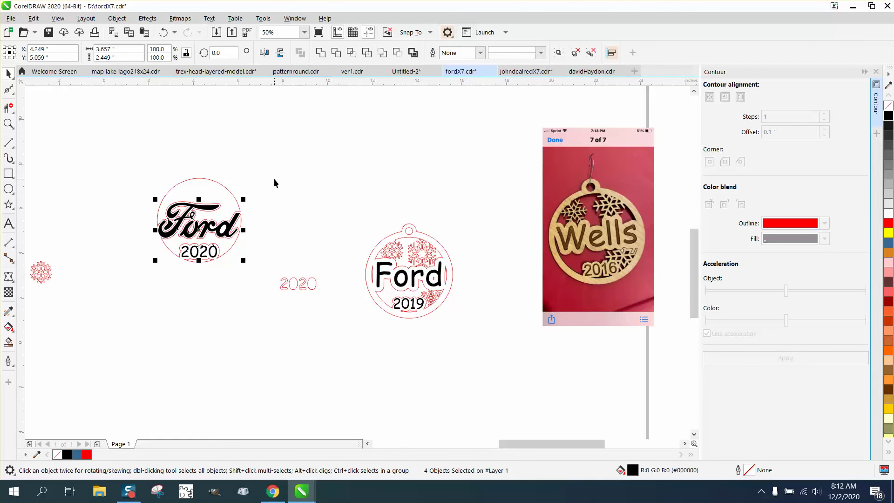
key("ctrl+z")
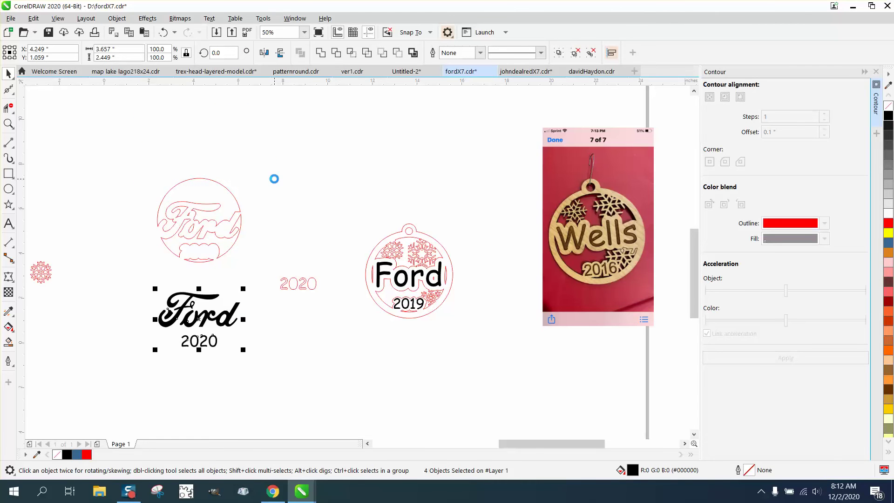
Move both snowflakes from the far side of the page to just beyond the circle's upper right.
scroll(297, 210, "down", 1)
left_click_drag(125, 228, 292, 195)
left_click(8, 123)
left_click_drag(186, 177, 401, 285)
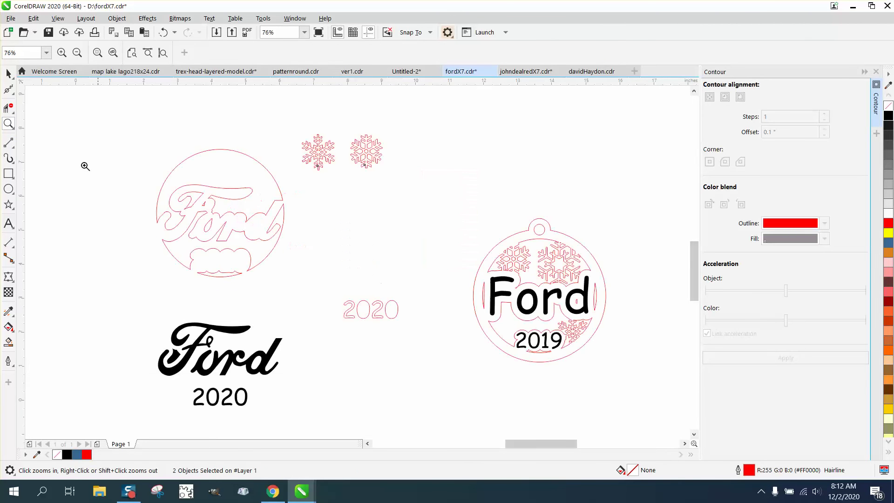
left_click(8, 72)
Move the right-hand snowflake onto the circle's lower-right edge beside the 2020 contour, at about X 5.85, Y 4.155 inches.
left_click(377, 167)
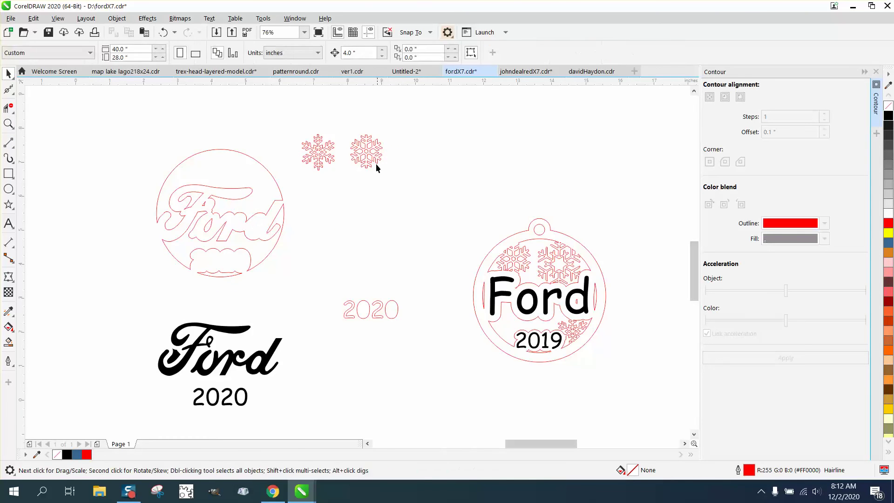
left_click_drag(375, 163, 285, 263)
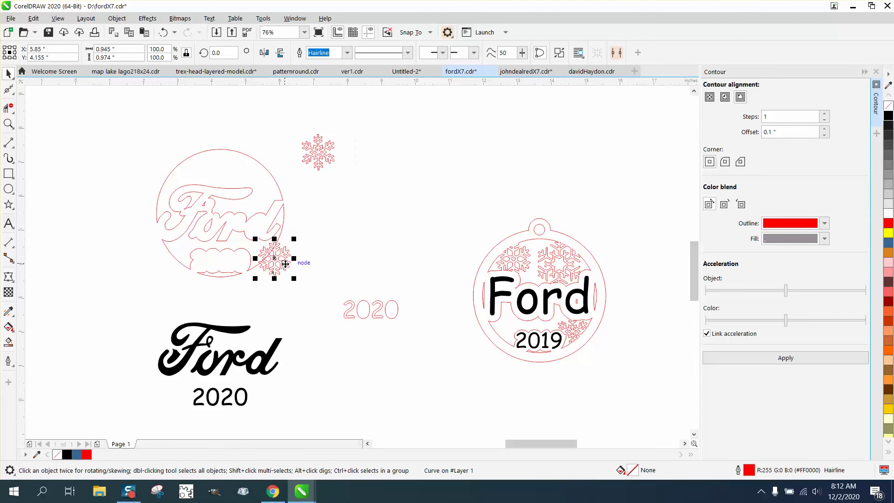
left_click(9, 123)
left_click_drag(189, 237, 379, 316)
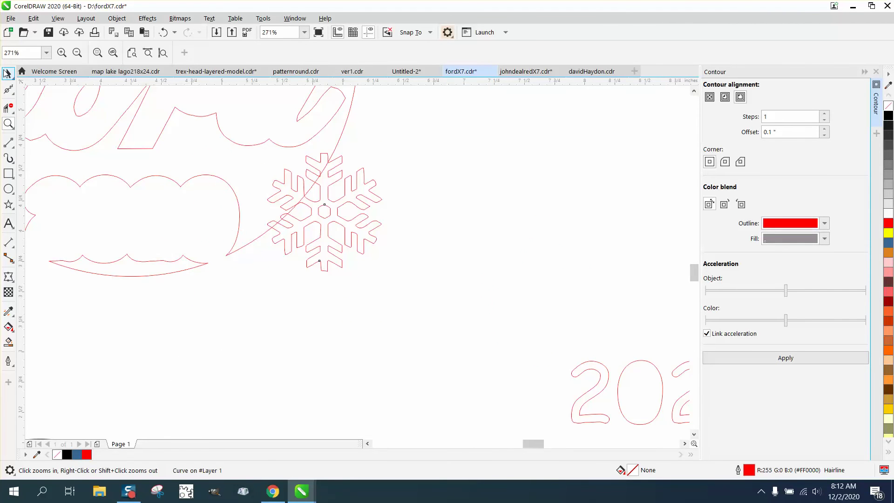
Scale the lower-right snowflake to 82% and move it inward to about X 5.438, Y 4.387 inches, overlapping the Ford contour.
left_click(7, 73)
left_click(273, 202)
left_click_drag(385, 274, 364, 253)
left_click_drag(314, 202, 267, 183)
scroll(362, 244, "down", 2)
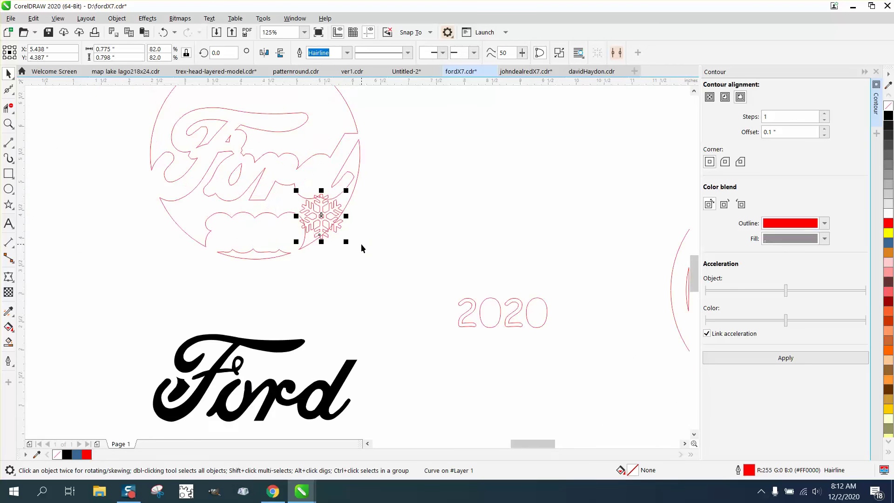
Try to merge the circle pieces, Ford contour and lower-right snowflake with the Back Minus Front and Weld shaping operations, undoing each attempt.
scroll(361, 244, "down", 2)
left_click_drag(233, 133, 372, 251)
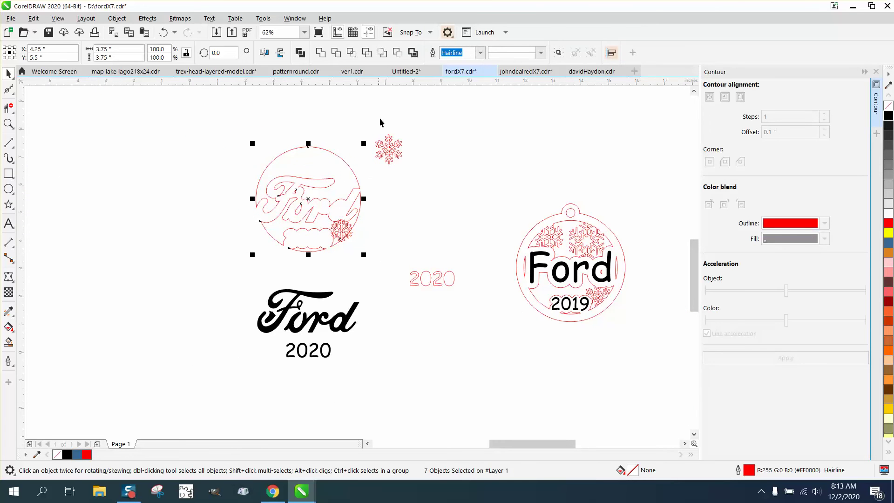
left_click(398, 53)
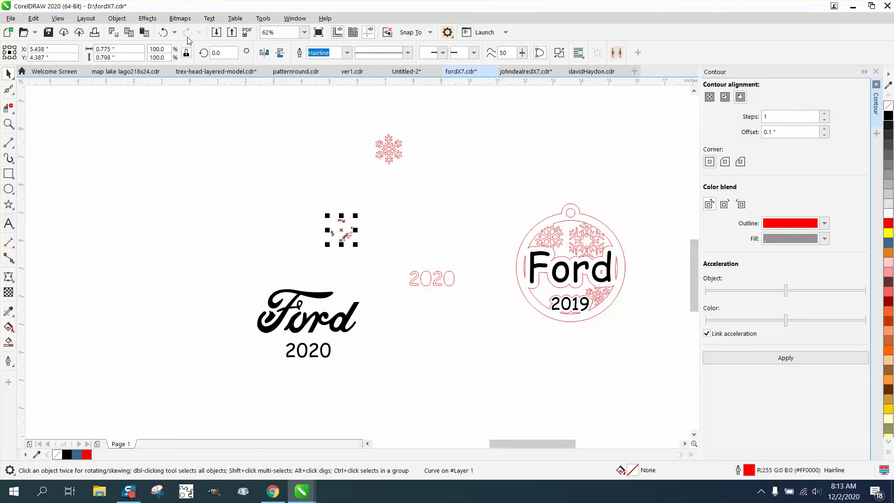
left_click(163, 32)
left_click(394, 57)
left_click(162, 33)
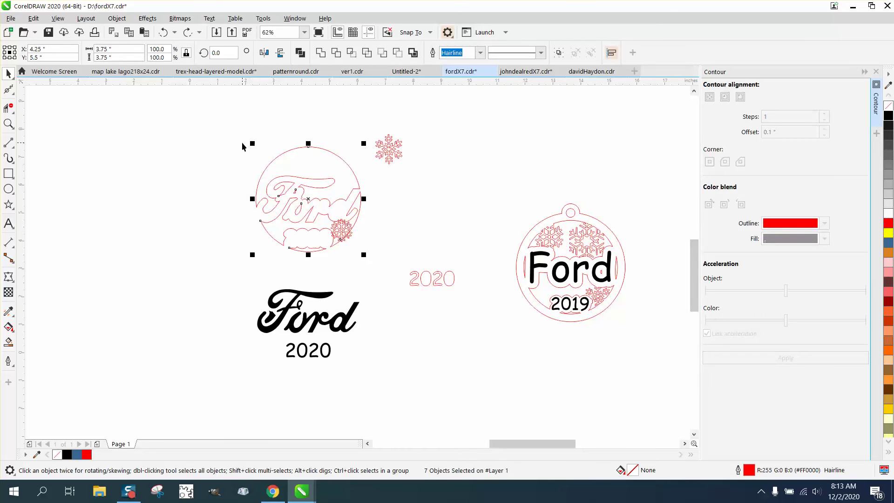
left_click_drag(242, 147, 381, 267)
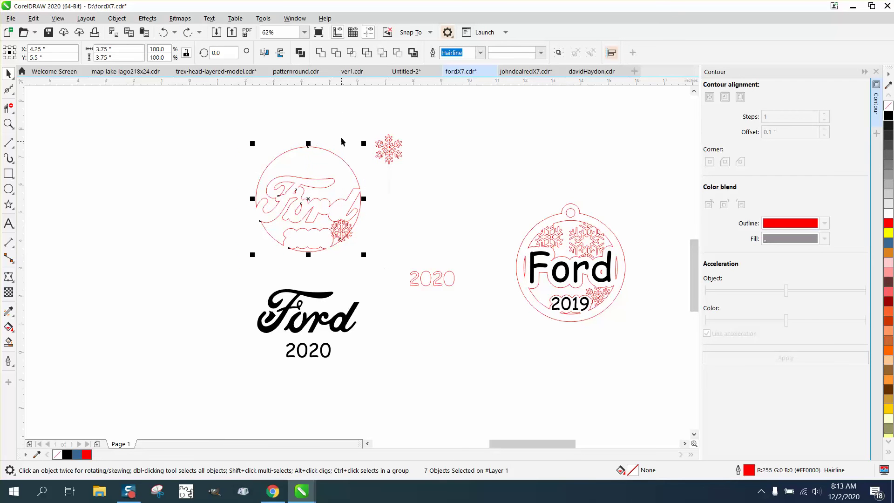
left_click(320, 54)
left_click(162, 33)
Delete the overlapping segments where the top of the lower-right snowflake crosses the Ford contour, using Virtual Segment Delete.
left_click(8, 123)
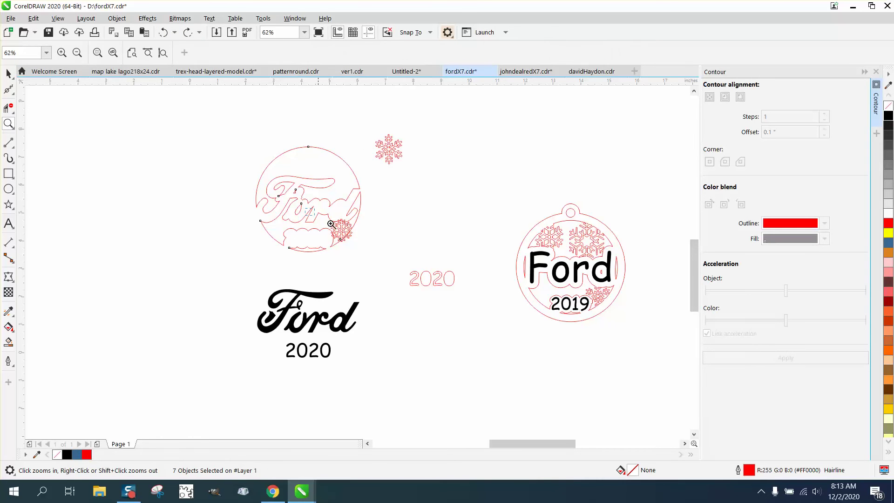
left_click_drag(330, 223, 404, 254)
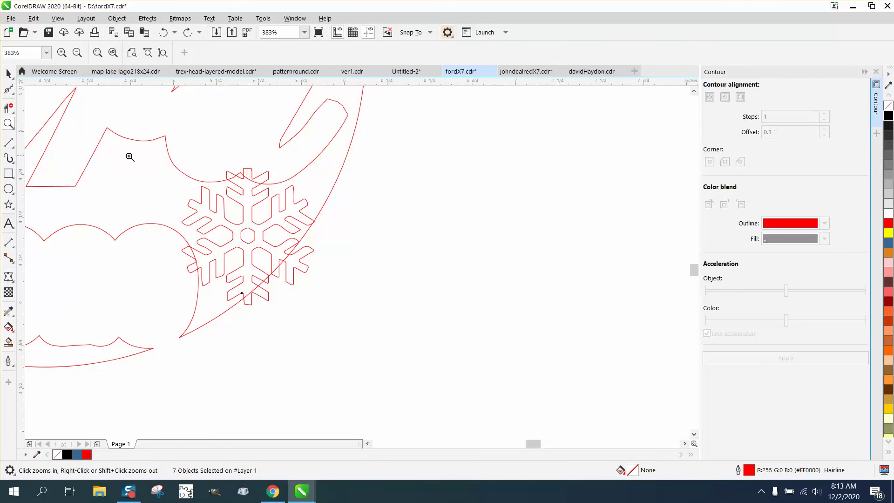
left_click(272, 250)
left_click(9, 108)
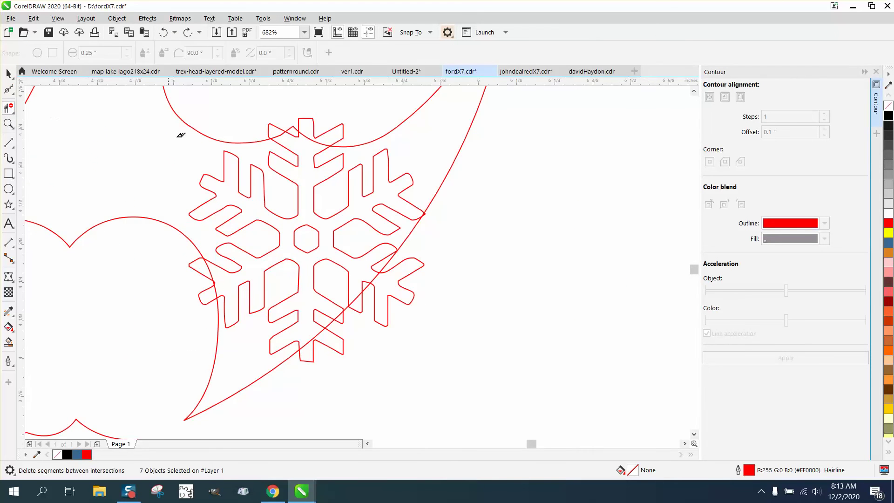
left_click(278, 124)
left_click(309, 117)
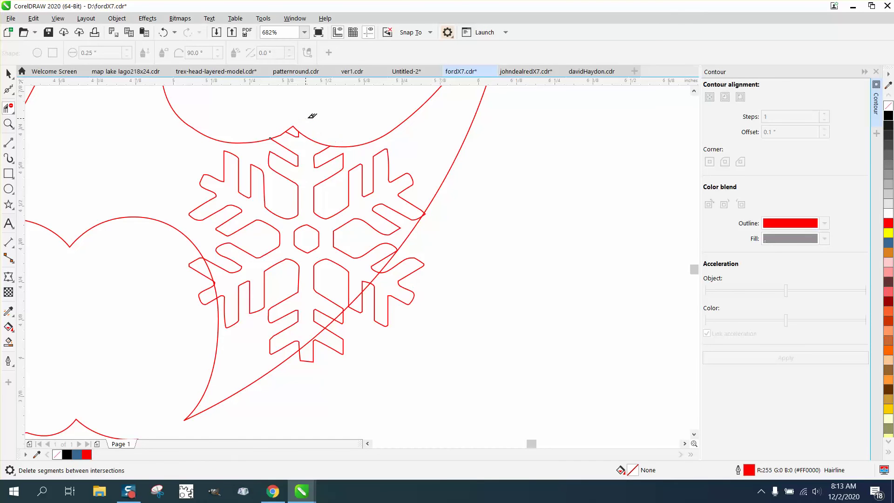
left_click(300, 127)
left_click(163, 32)
left_click(312, 137)
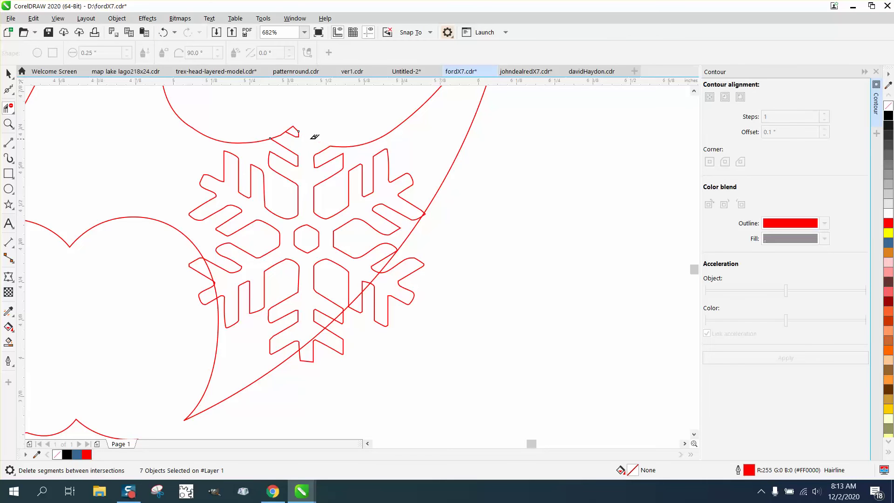
left_click(282, 132)
Delete the lower-right snowflake's segments outside the circle and the circle's arc segments across its lower arms.
left_click(426, 215)
left_click(417, 306)
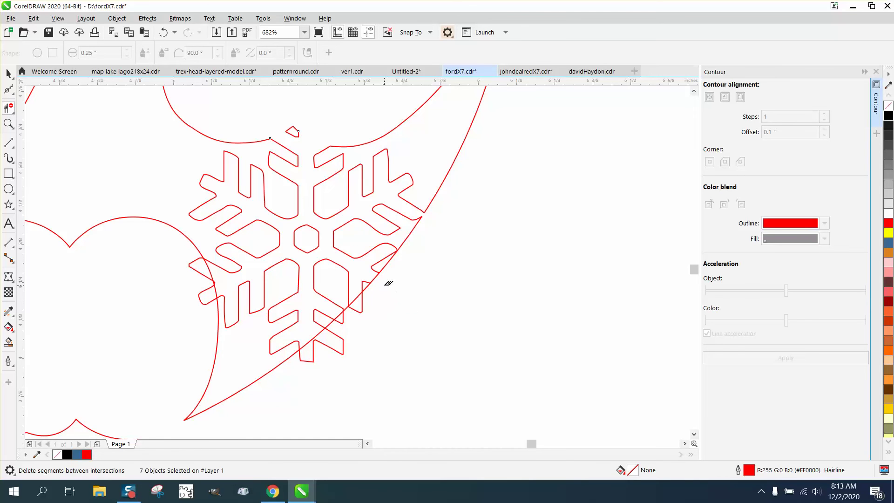
left_click(376, 278)
left_click(362, 308)
left_click(357, 298)
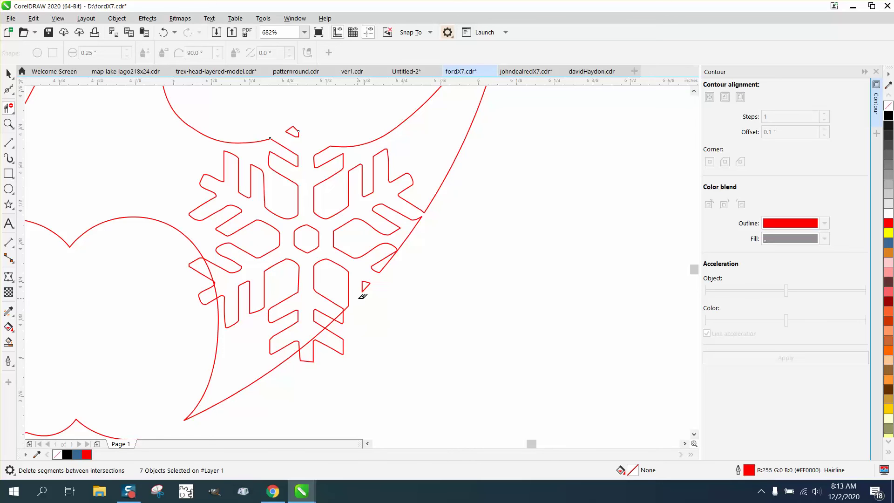
left_click(342, 316)
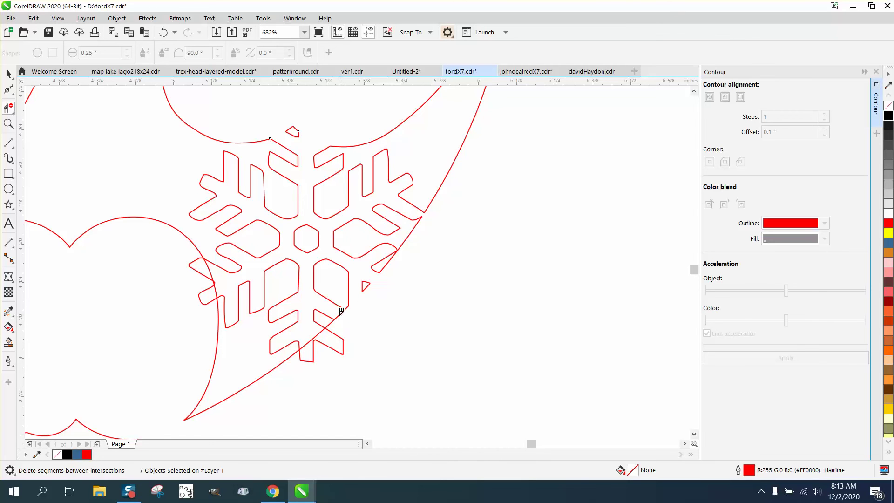
left_click(329, 342)
left_click(315, 334)
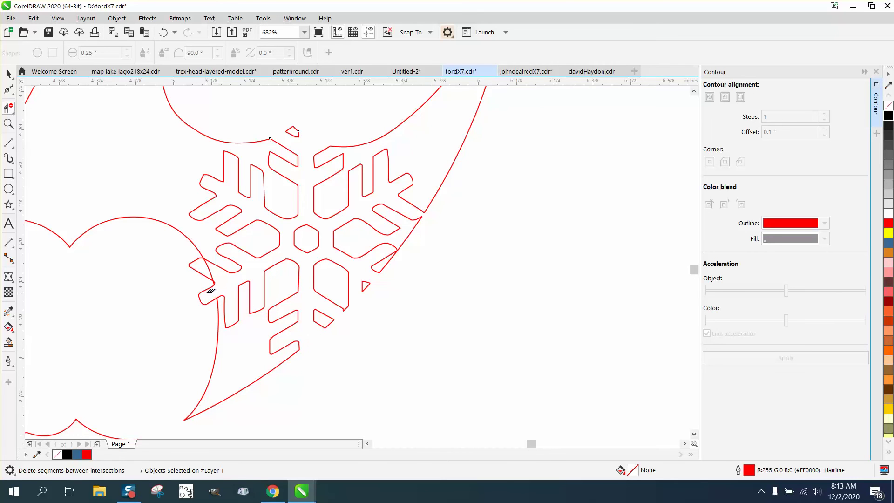
Delete the segments where the lower-right snowflake's left arms overlap the 2020 contour.
left_click(205, 275)
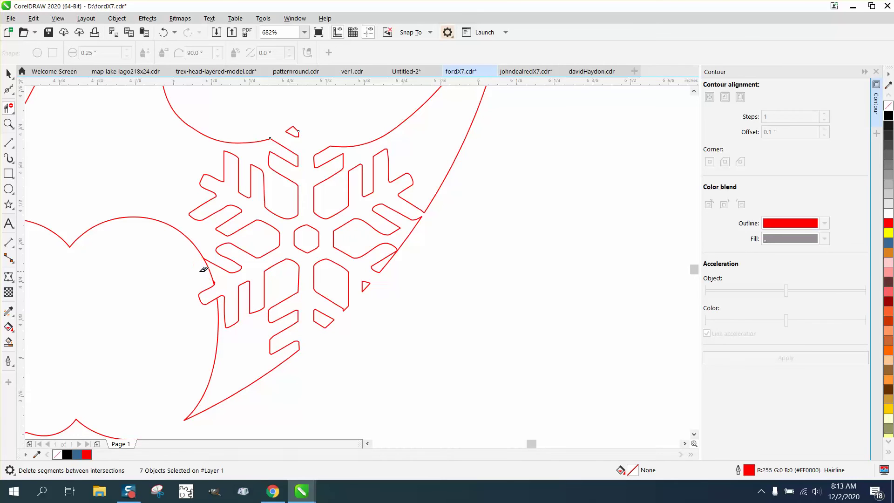
left_click(203, 299)
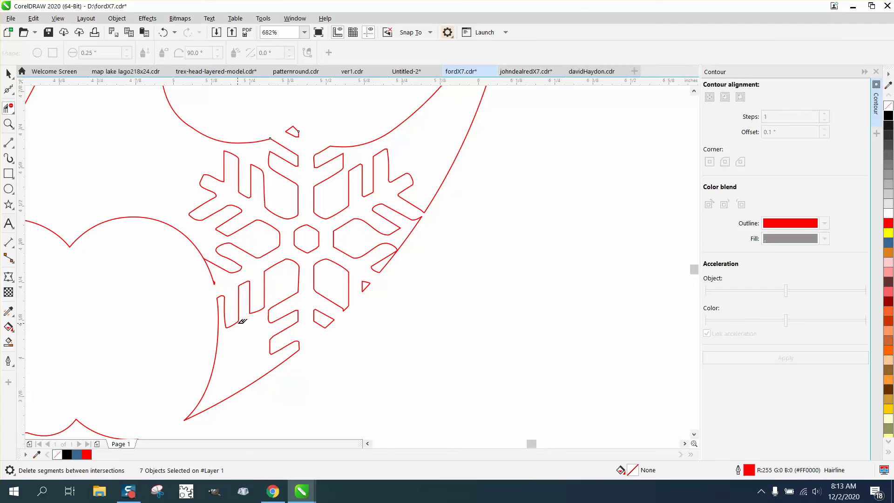
left_click(212, 272)
Extend the lower-right snowflake's upper-left arm into the Ford contour with the Shape tool and delete the overlapping segments.
scroll(305, 311, "down", 3)
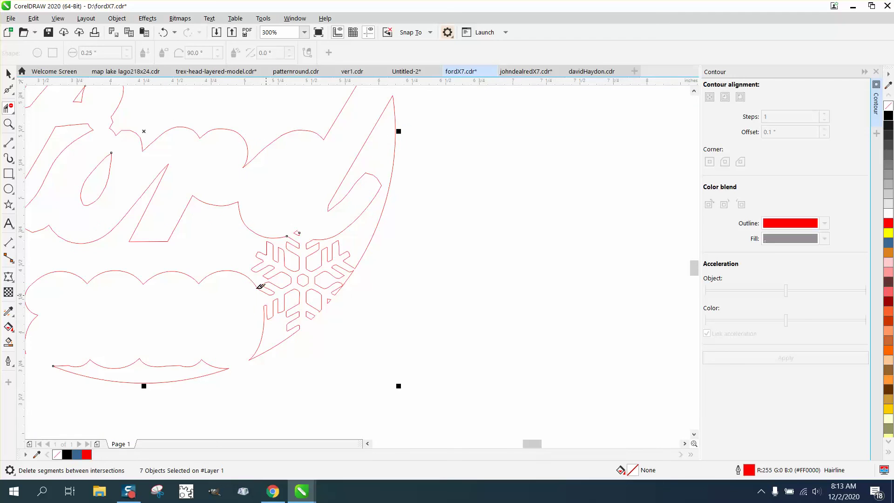
left_click(9, 123)
left_click_drag(247, 227, 429, 312)
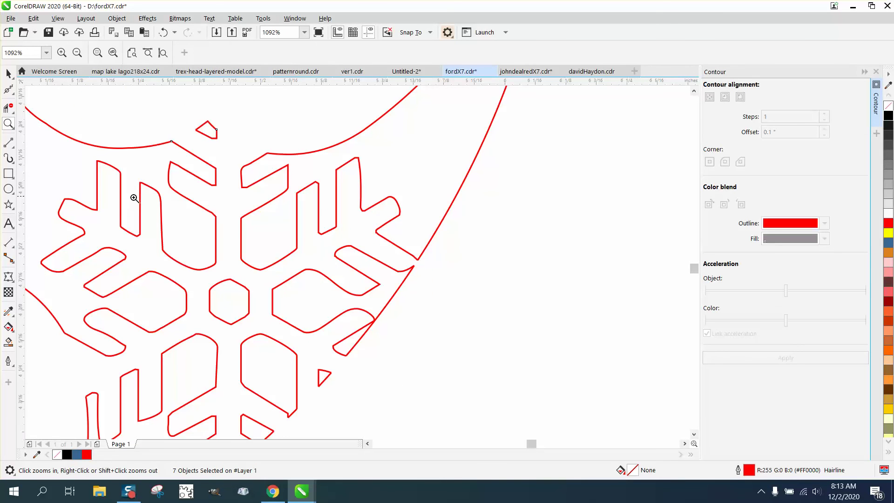
left_click(6, 108)
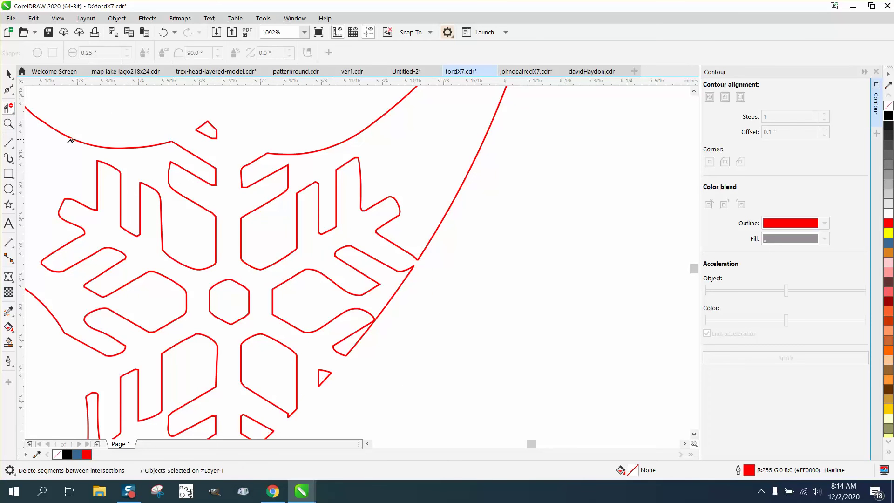
left_click(12, 92)
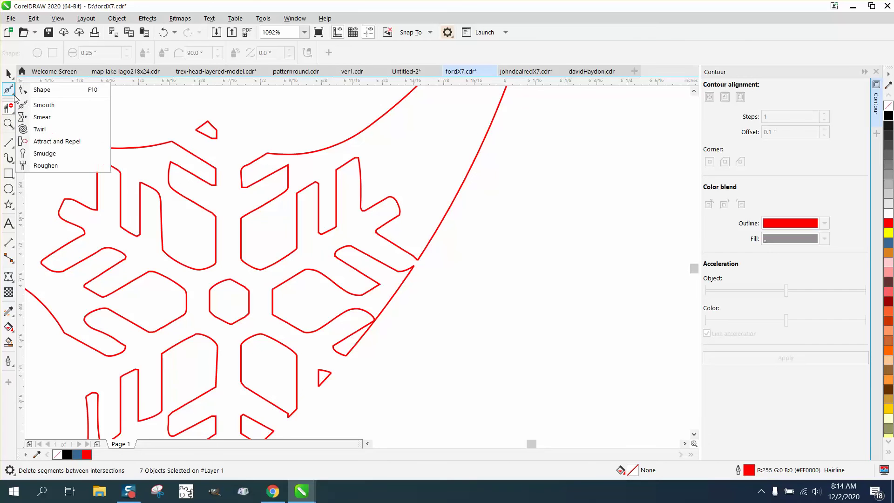
left_click(35, 106)
left_click(11, 91)
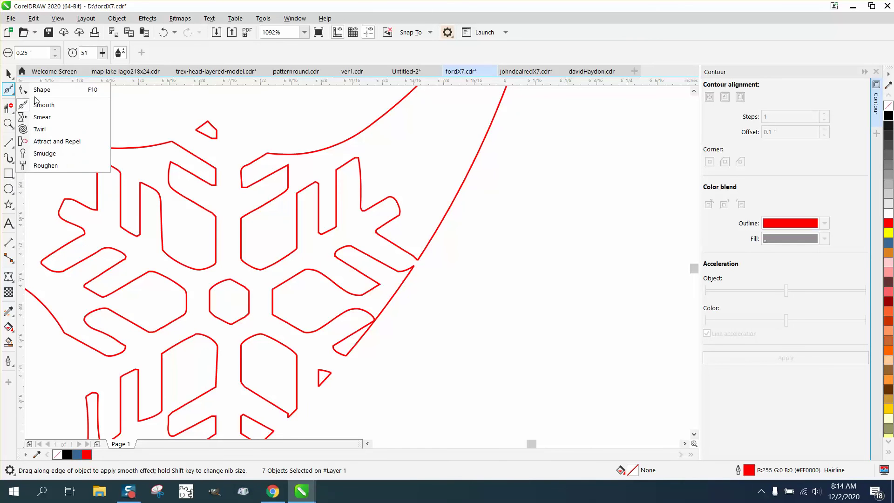
left_click(43, 91)
left_click_drag(85, 150, 119, 147)
left_click(9, 108)
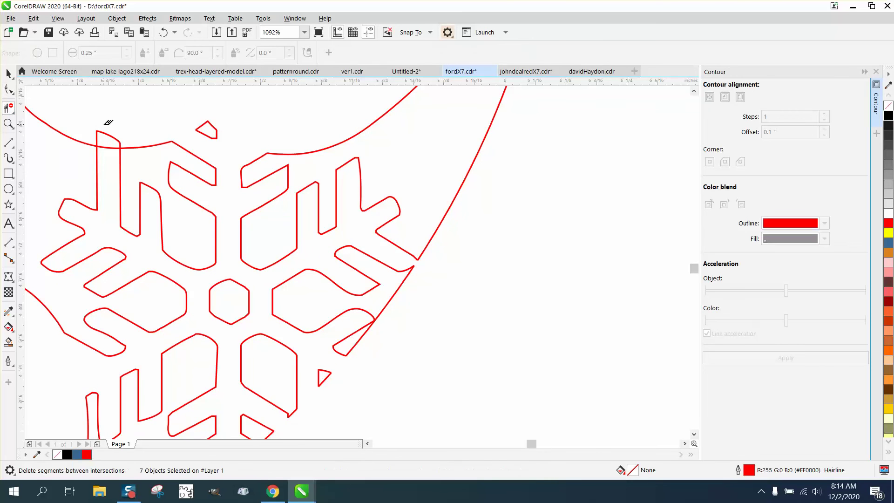
left_click(116, 161)
Move the remaining snowflake into the circle's upper left and place a copy beside it, scaled to 116.1%, at about X 5.042, Y 6.666 inches.
scroll(238, 224, "down", 3)
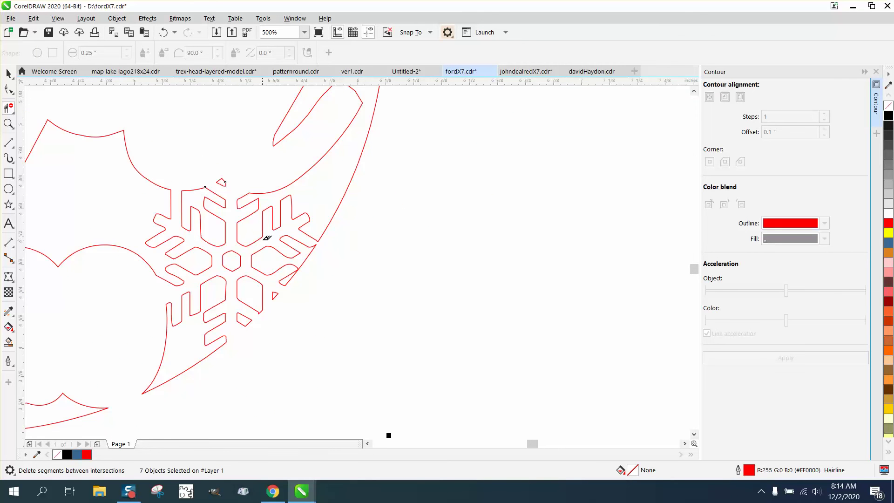
scroll(267, 237, "down", 4)
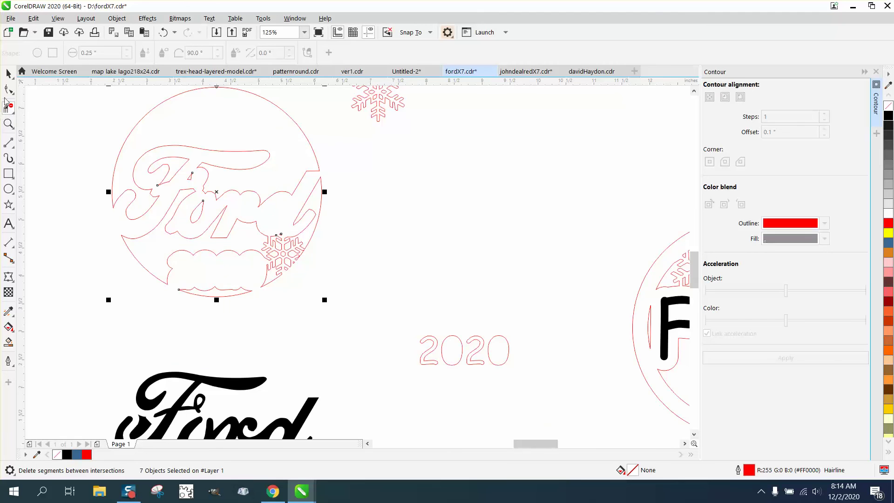
left_click(9, 74)
scroll(458, 252, "down", 2)
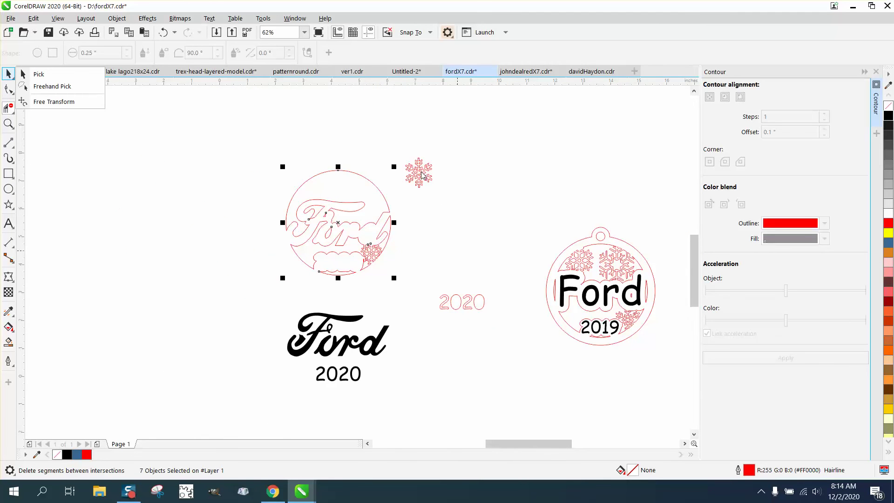
left_click(421, 172)
left_click(8, 74)
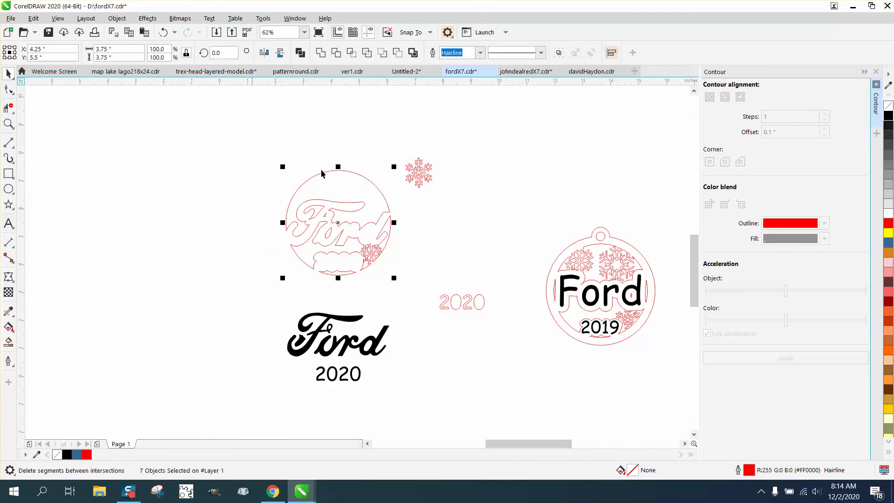
left_click_drag(419, 177, 323, 187)
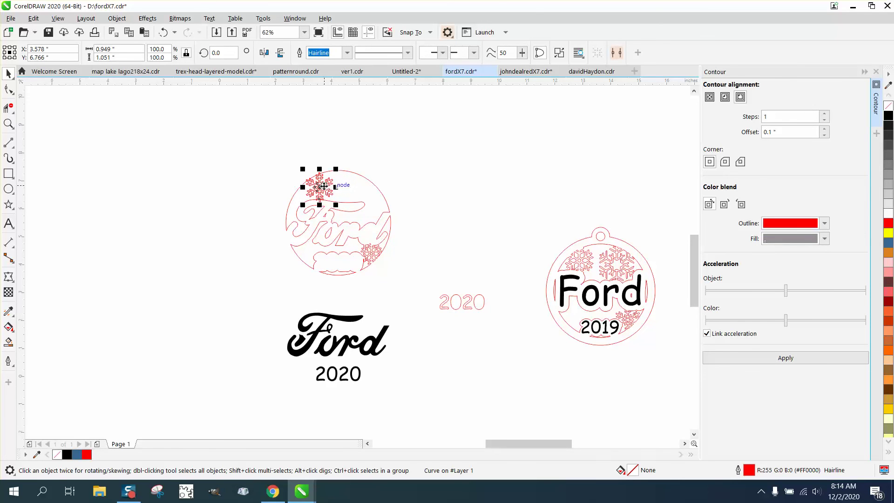
left_click_drag(325, 188, 364, 191)
Delete the upper-left snowflake's segments that stick out past the circle and into the Ford contour.
left_click(8, 123)
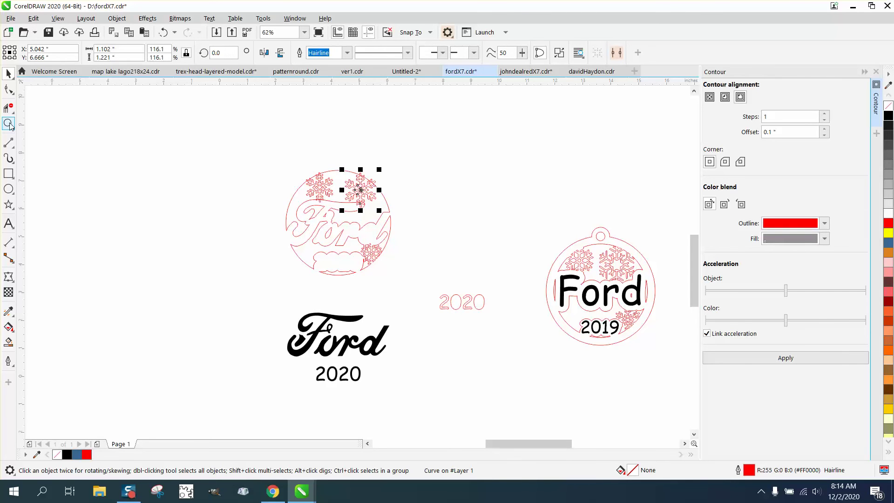
left_click_drag(295, 158, 411, 241)
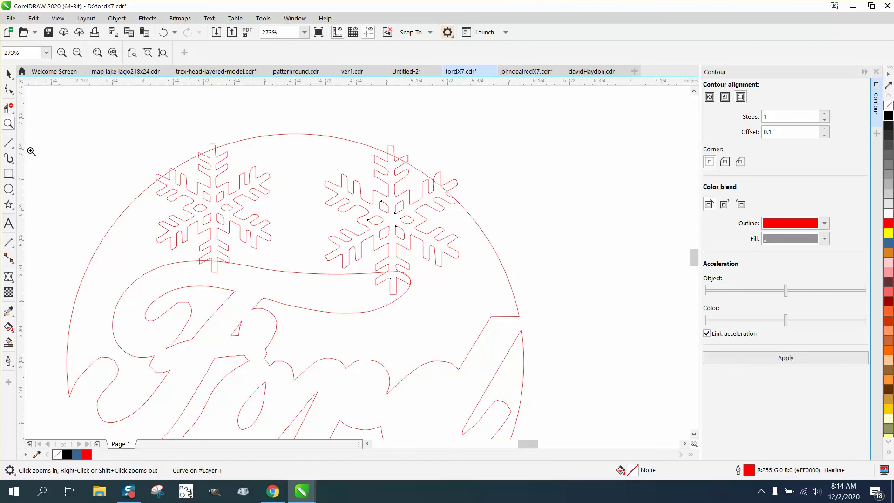
left_click(8, 108)
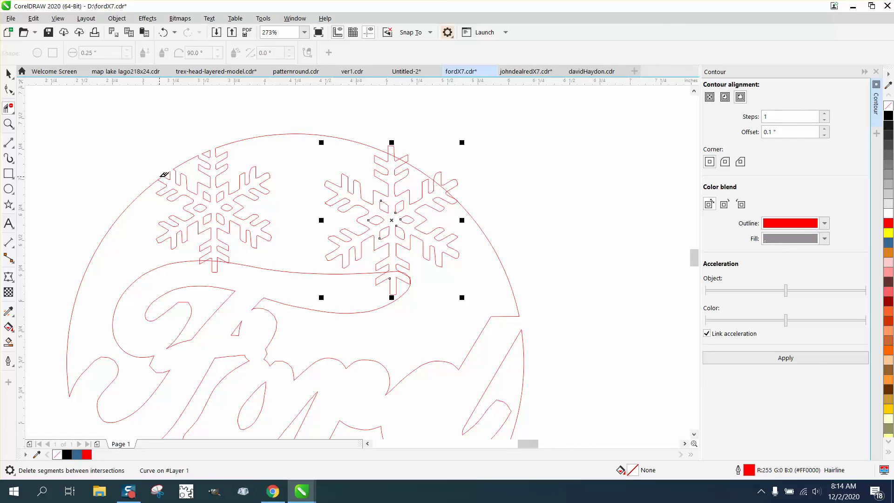
left_click(212, 268)
Delete the tiny leftover segments where the foot of the upper-left snowflake meets the Ford contour, and check the corner close up.
left_click(9, 123)
left_click_drag(201, 237, 286, 293)
left_click(9, 108)
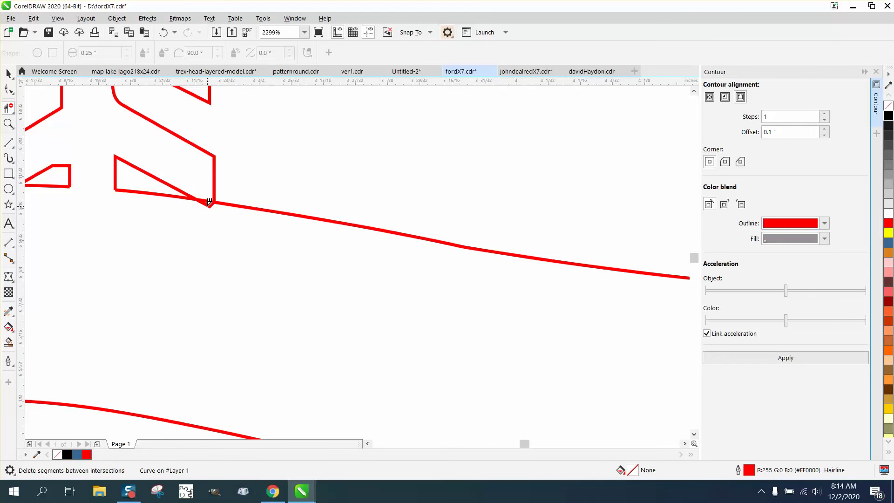
left_click(209, 203)
scroll(250, 245, "down", 2)
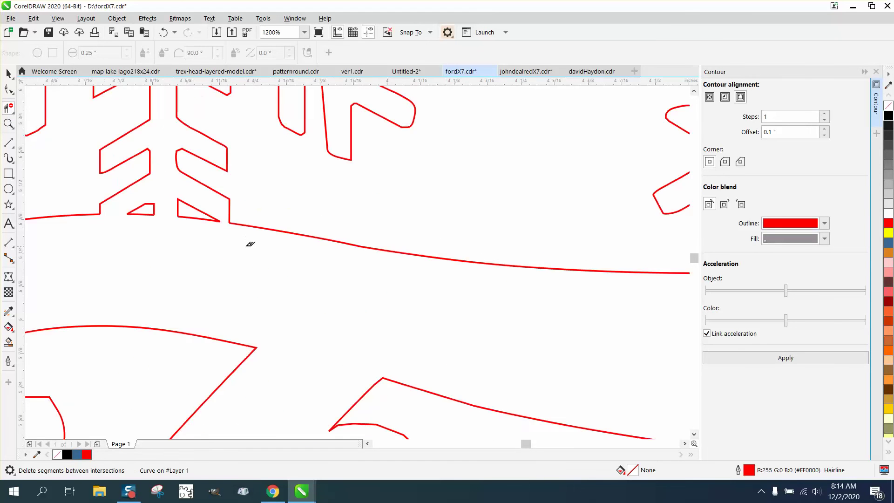
scroll(250, 243, "down", 1)
left_click(8, 123)
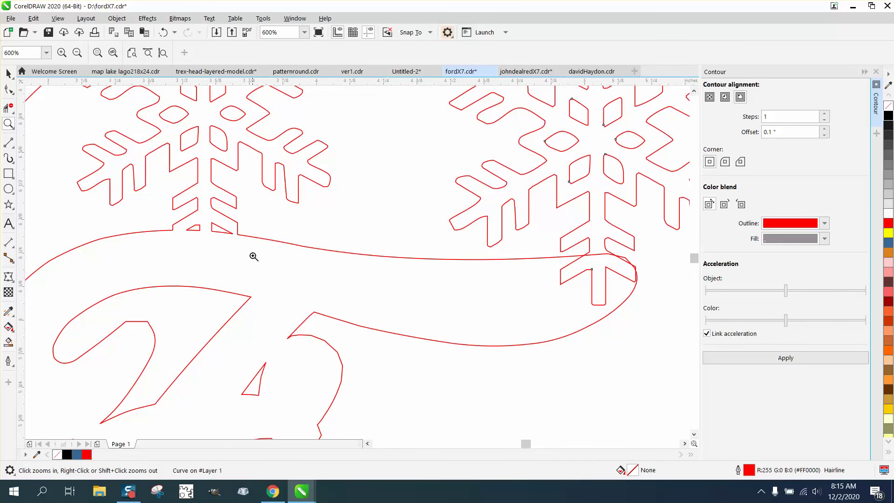
left_click_drag(231, 233, 256, 248)
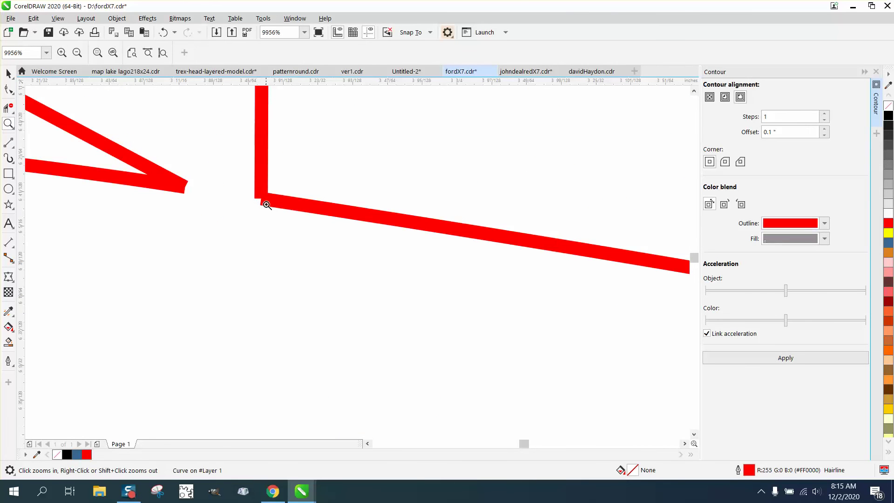
scroll(242, 202, "down", 3)
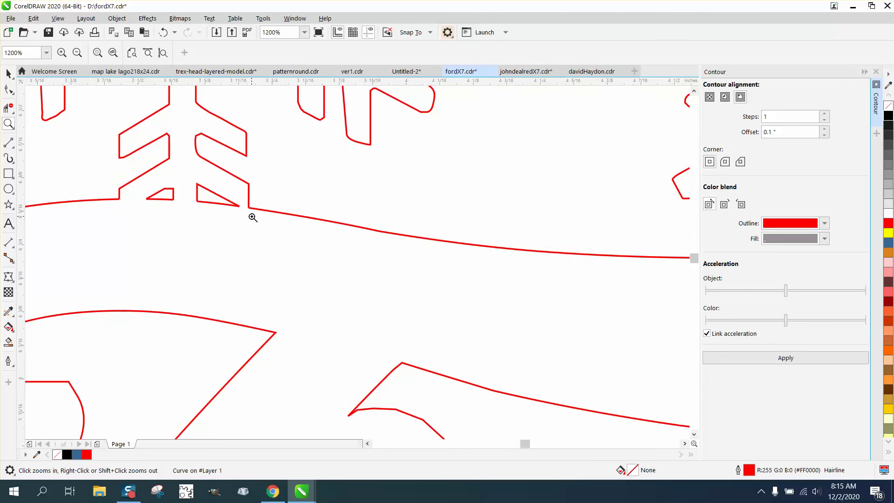
Delete the upper-right snowflake's segments that stick out past the circle and the circle's arcs that cross its arms.
scroll(253, 218, "down", 2)
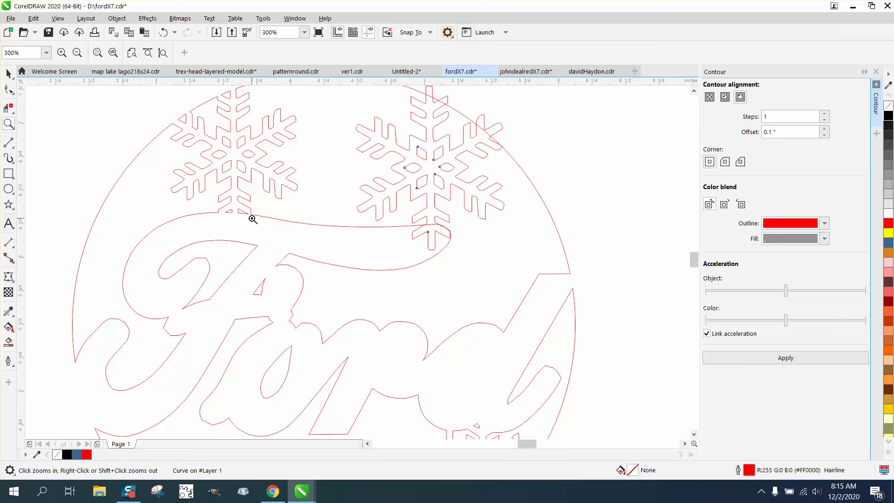
scroll(253, 217, "down", 2)
left_click_drag(324, 147, 438, 222)
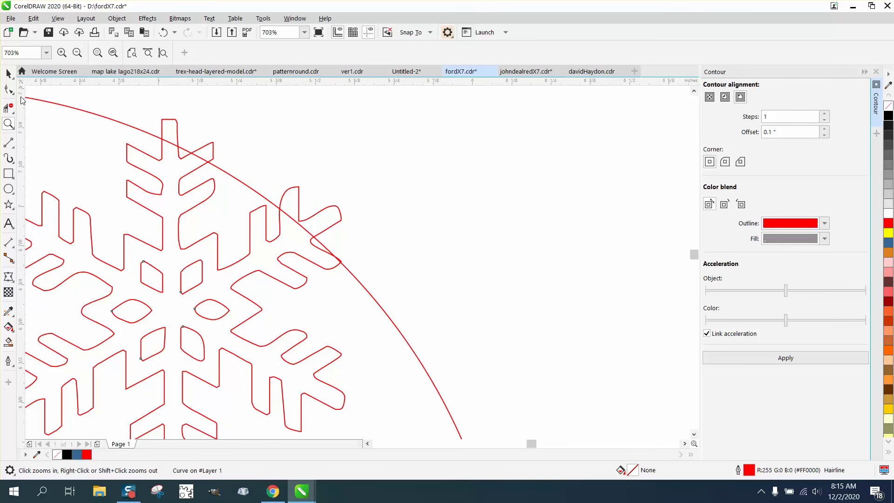
left_click(8, 108)
left_click(177, 131)
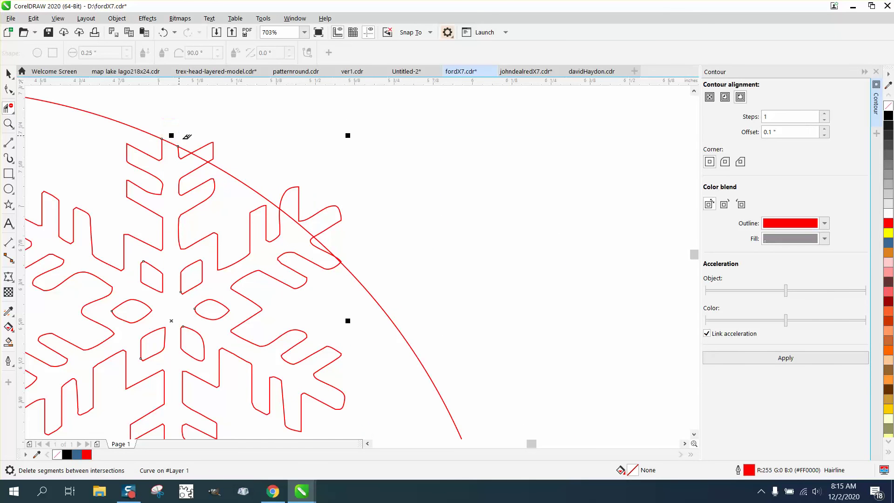
left_click_drag(205, 143, 218, 158)
left_click_drag(315, 200, 316, 202)
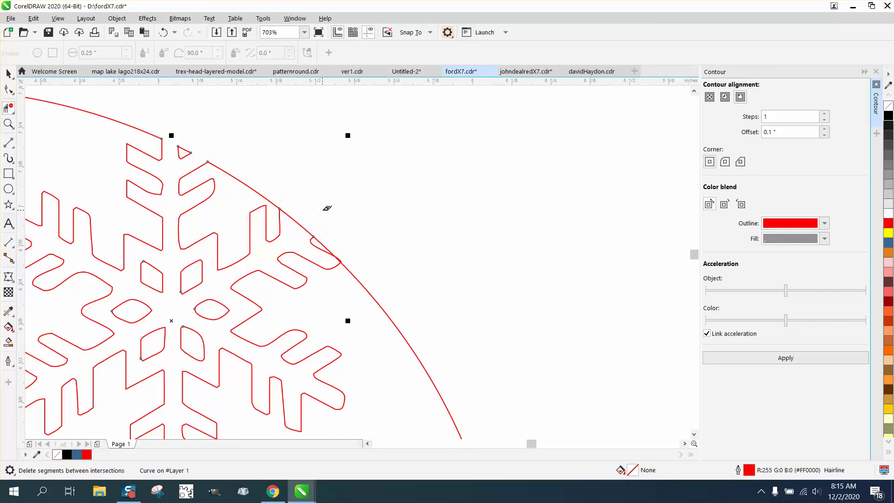
left_click(299, 225)
left_click(341, 257)
Delete the upper-right snowflake's foot segments inside the Ford contour and the small overlapping slivers at the contour's rounded tip.
scroll(326, 210, "down", 3)
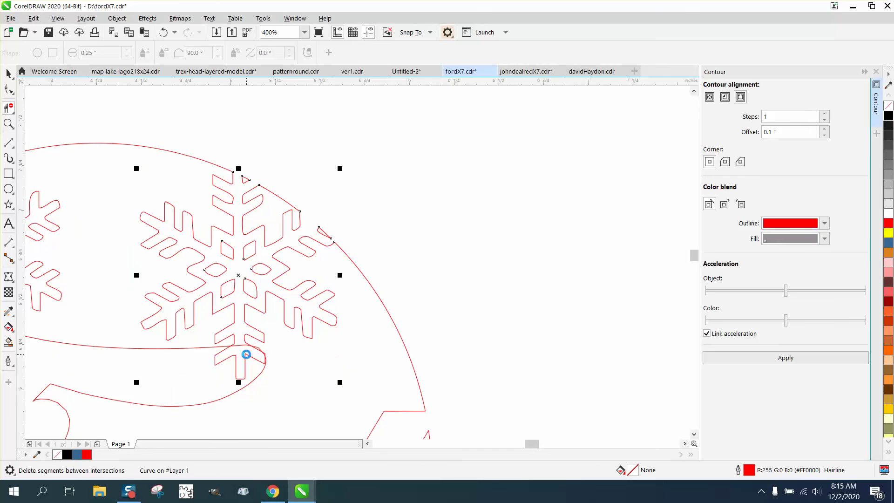
left_click(245, 355)
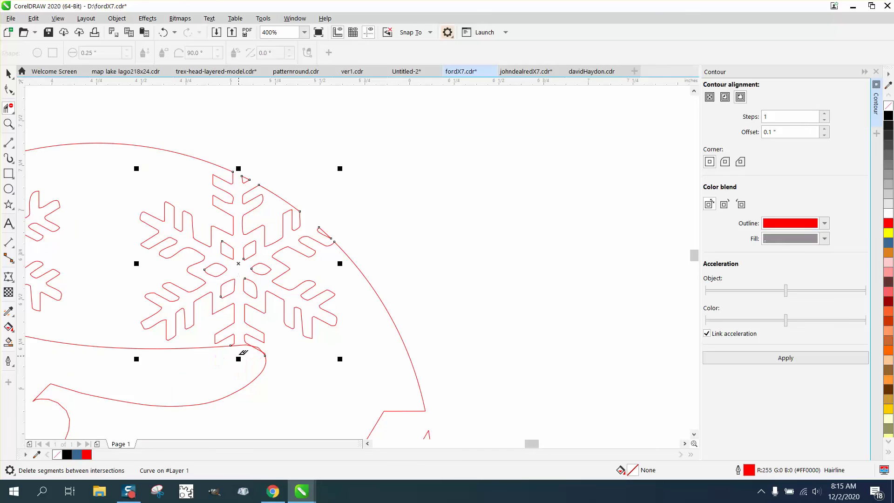
left_click(9, 123)
left_click_drag(235, 321, 311, 382)
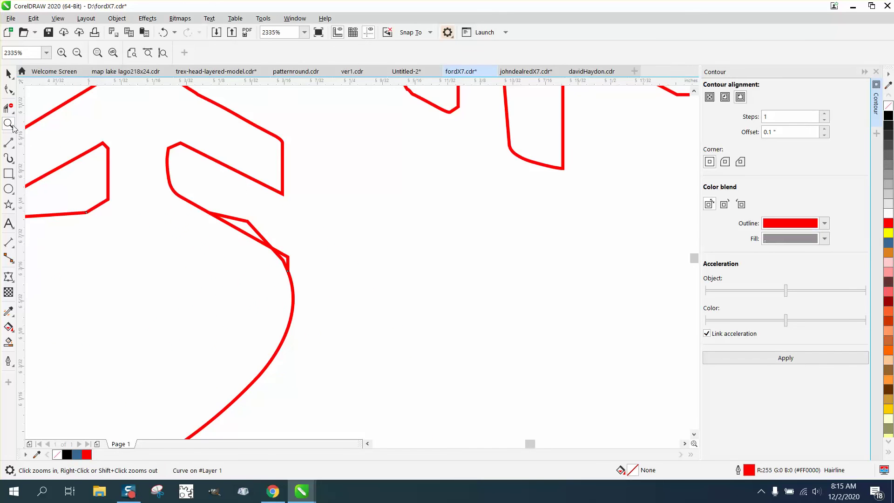
left_click(9, 108)
left_click(250, 223)
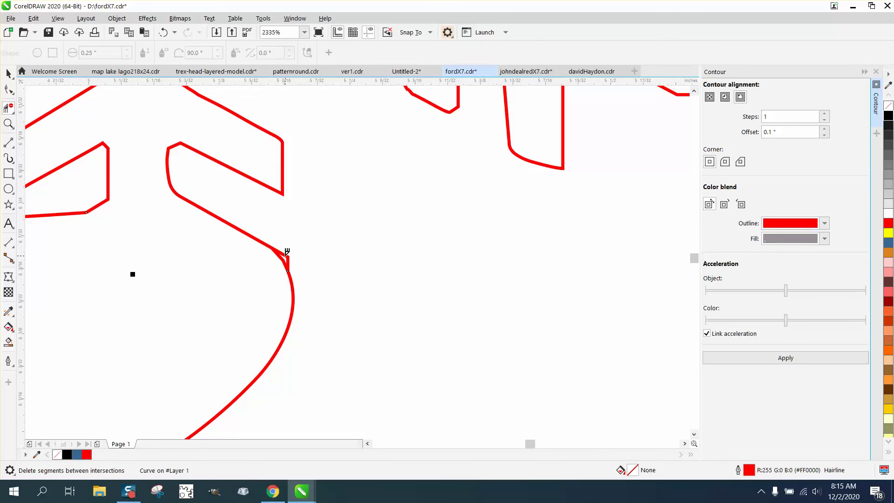
left_click(286, 255)
Draw a circle, set its diameter to 4 inches and center it on the page around the ornament.
scroll(333, 263, "down", 3)
scroll(303, 241, "down", 5)
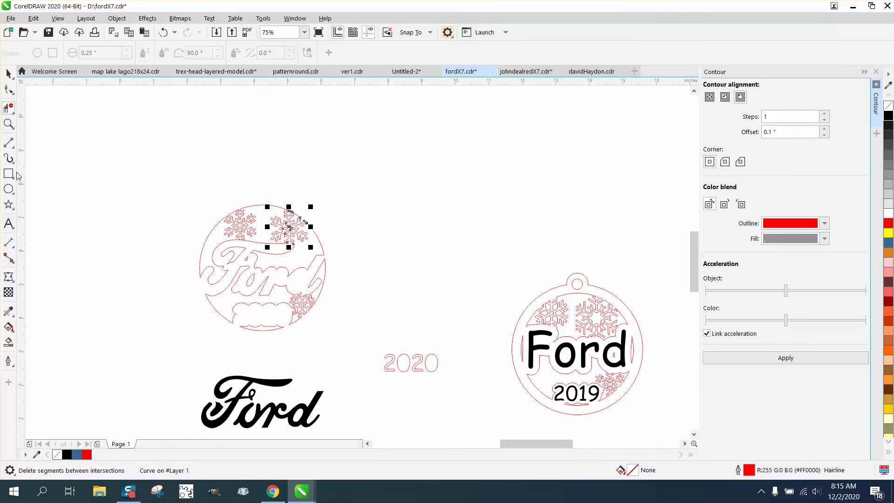
left_click(9, 188)
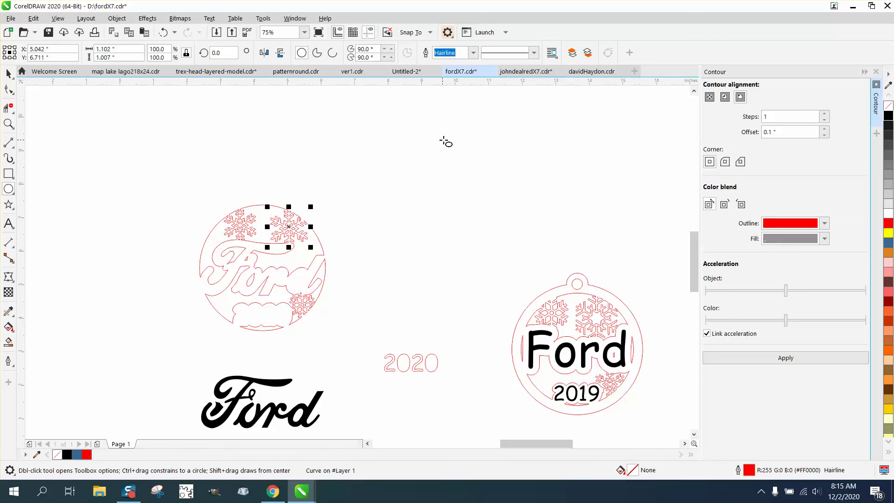
mouse_move(460, 135)
left_mouse_down()
mouse_move(325, 214)
mouse_move(319, 251)
left_mouse_up()
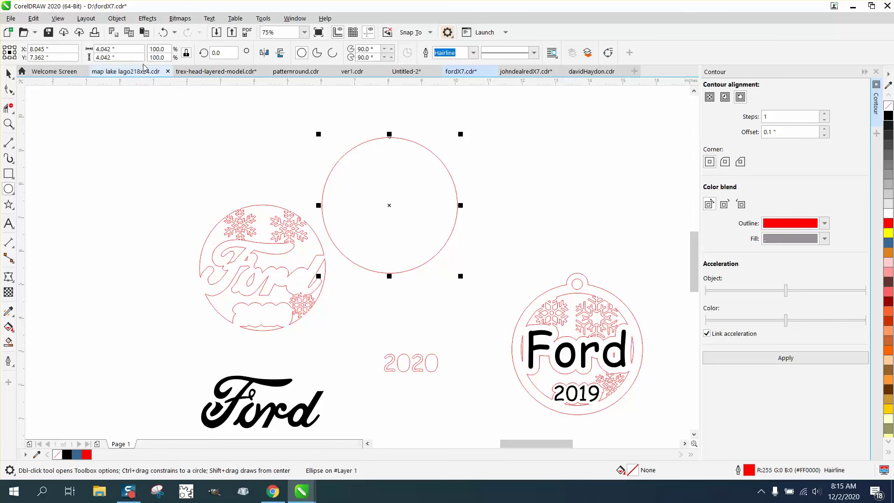
left_click_drag(129, 49, 60, 49)
type("4")
key("Return")
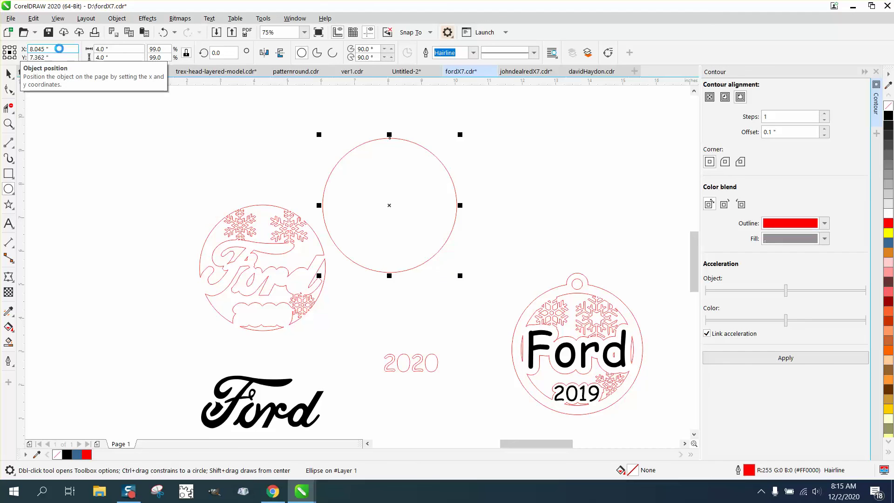
key("p")
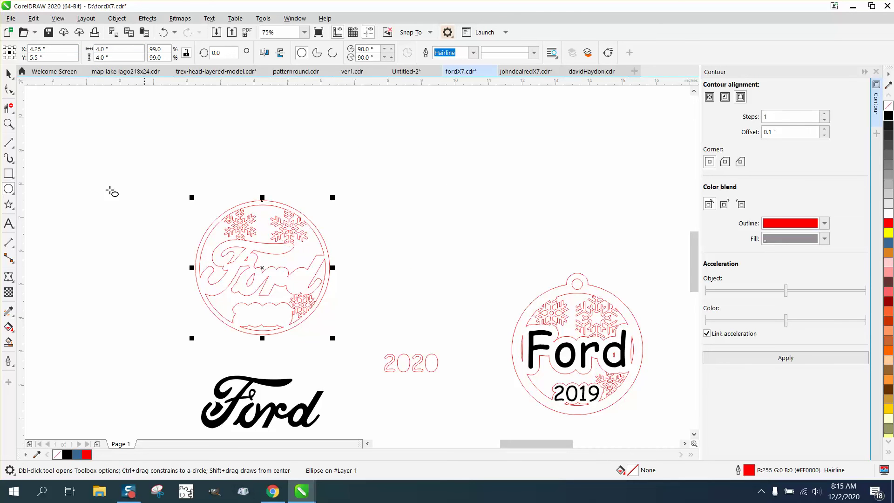
key("space")
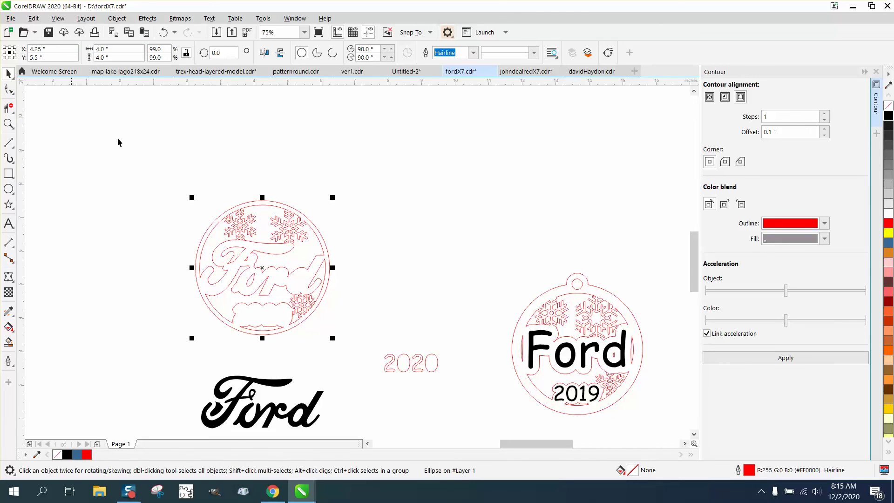
Smart Fill the ornament's solid region, move the new shape 4 inches right and up, and give it a red outline without fill.
left_click(9, 342)
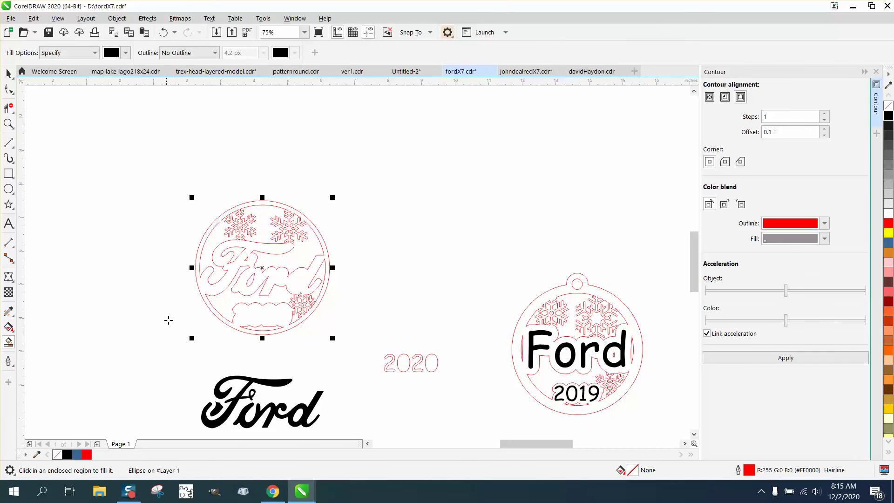
left_click(201, 285)
key("Right")
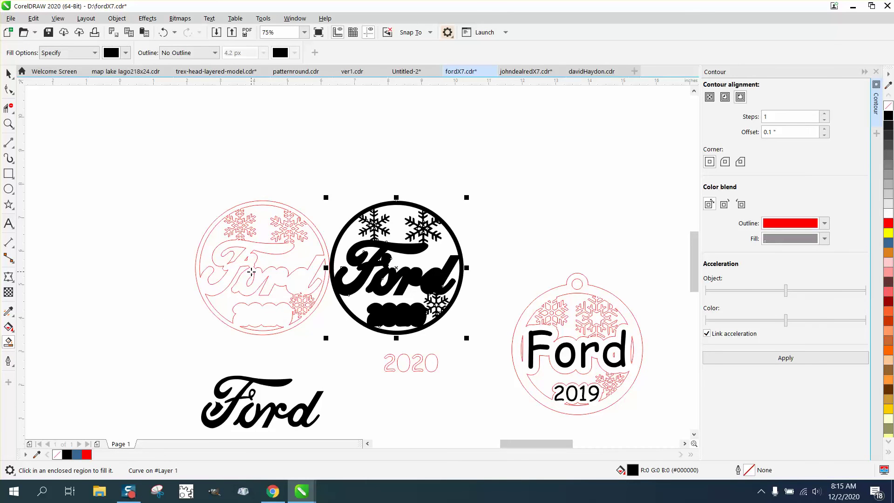
key("Up")
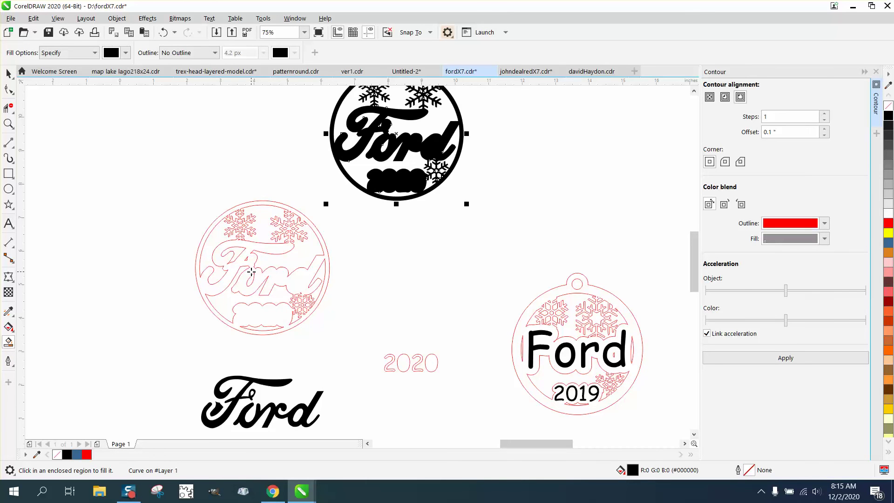
left_click(889, 110)
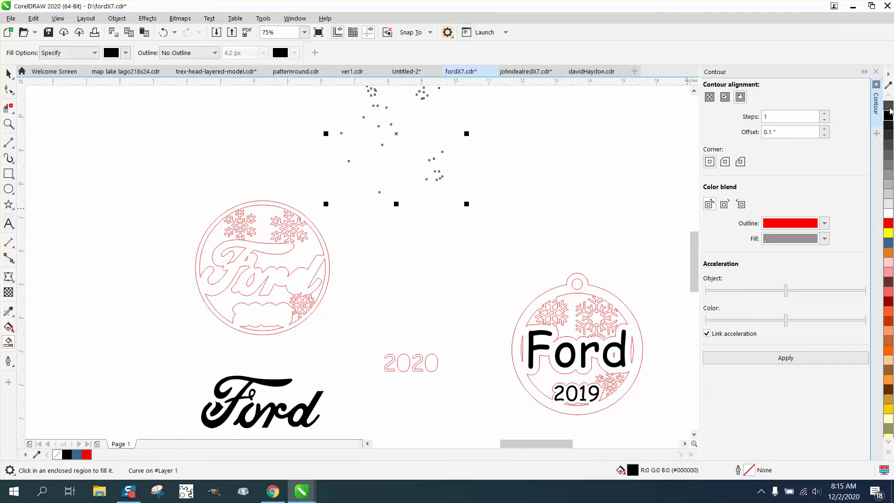
right_click(889, 223)
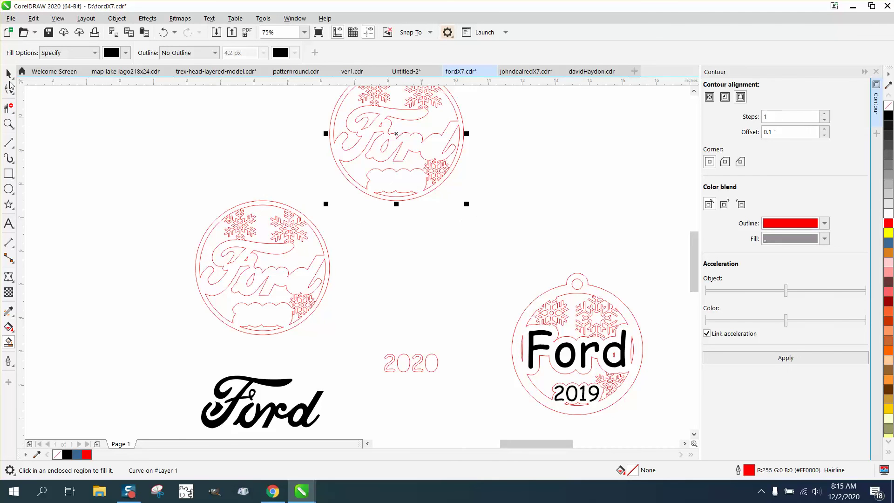
left_click(167, 202)
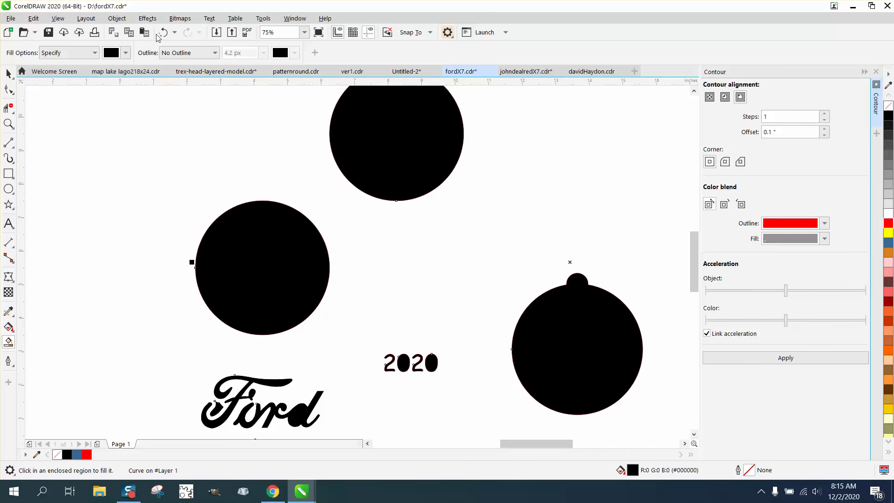
left_click(162, 32)
Move the new one-piece ornament outline clear to about X 10.401, Y 6.511 inches and delete all pieces of the original ornament.
left_click(9, 73)
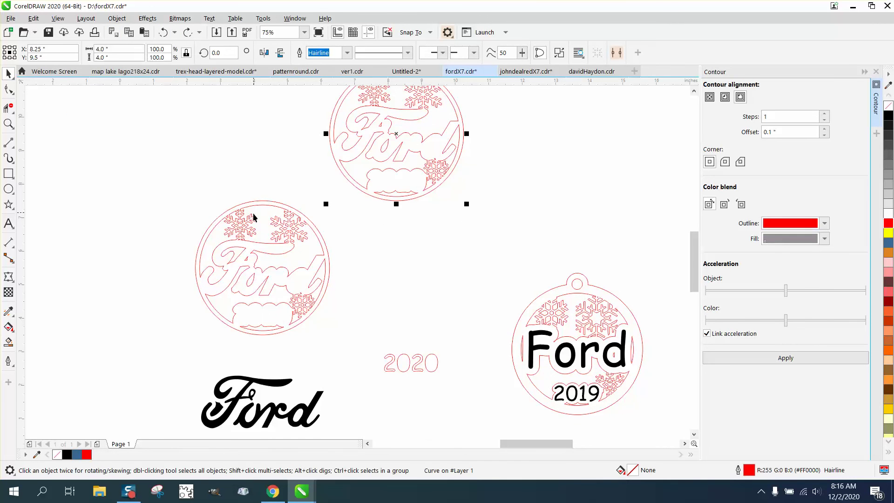
left_click_drag(253, 217, 217, 169)
left_click_drag(285, 223, 252, 205)
left_click_drag(364, 154, 389, 241)
left_click_drag(393, 186, 440, 199)
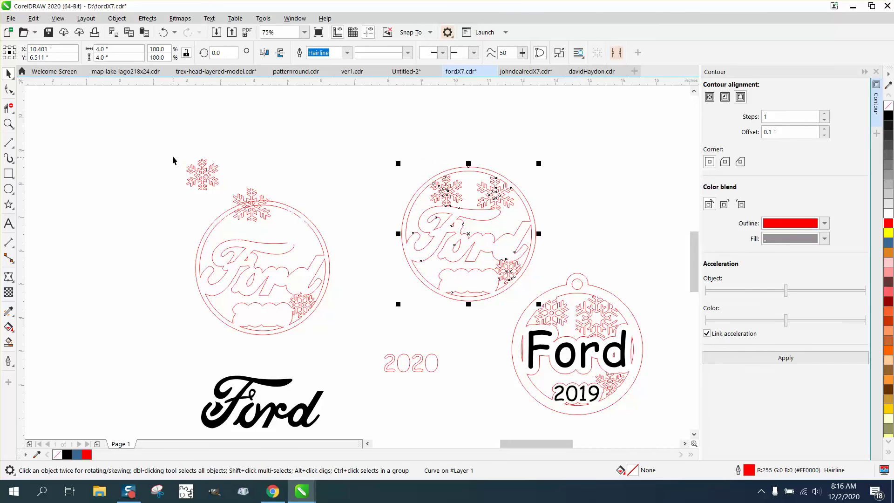
left_click_drag(169, 148, 182, 211)
key("Delete")
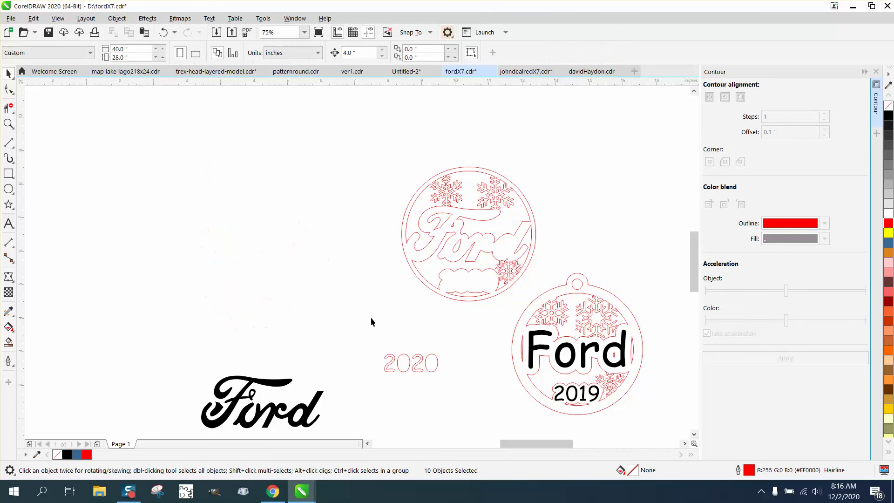
Move the one-piece outline to X 4.25, Y 5.5 inches and shift the black Ford and 2020 lettering up onto it.
left_click(450, 262)
left_click_drag(449, 262, 243, 296)
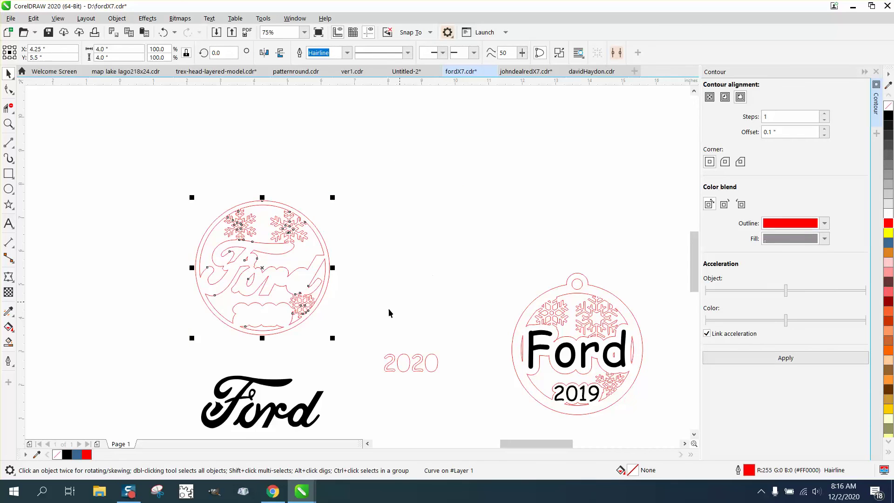
scroll(230, 352, "down", 2)
left_click_drag(202, 363, 299, 415)
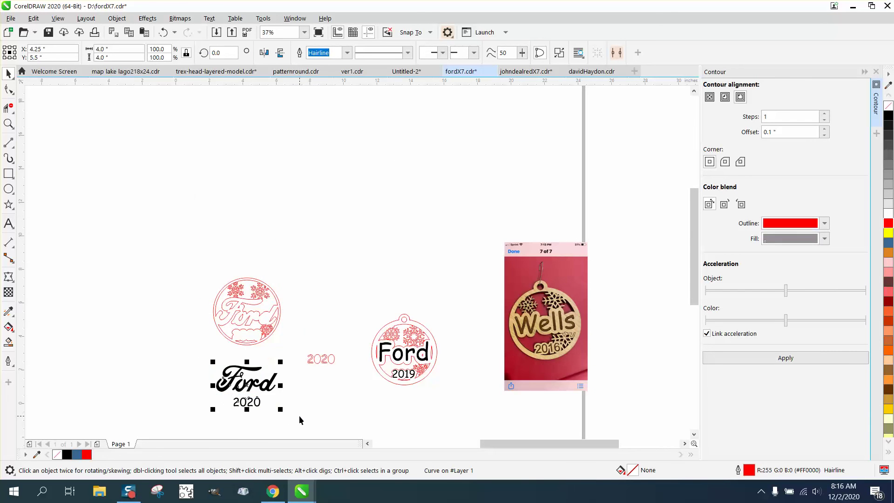
key("Up")
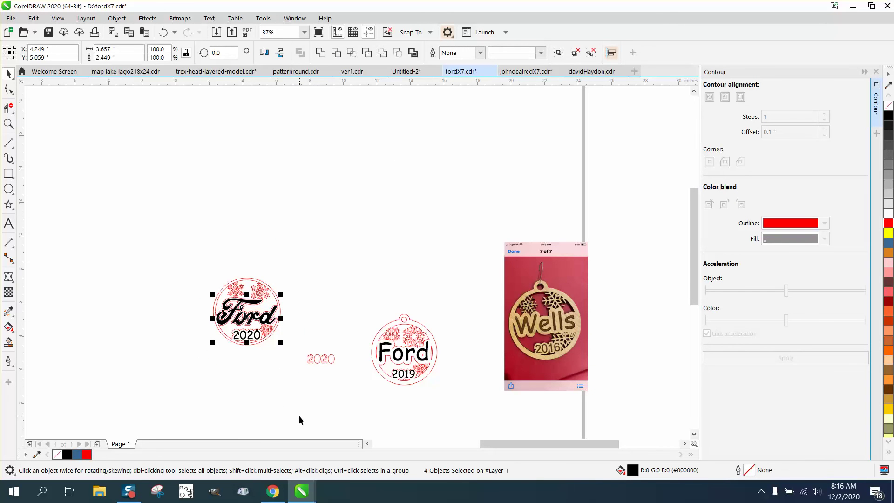
Inspect the assembled ornament close up and check the red outline as one piece by shifting it 4 inches left and back.
left_click(13, 132)
left_click_drag(163, 256, 323, 352)
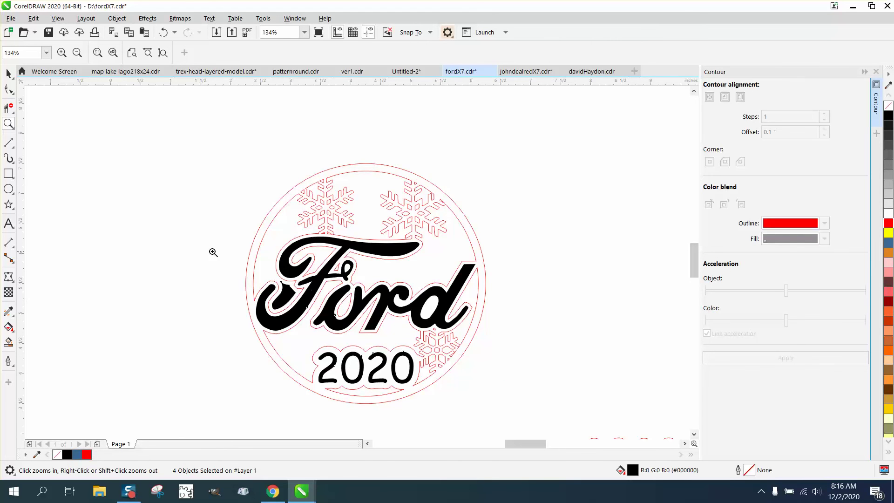
right_click(275, 265)
left_click(8, 73)
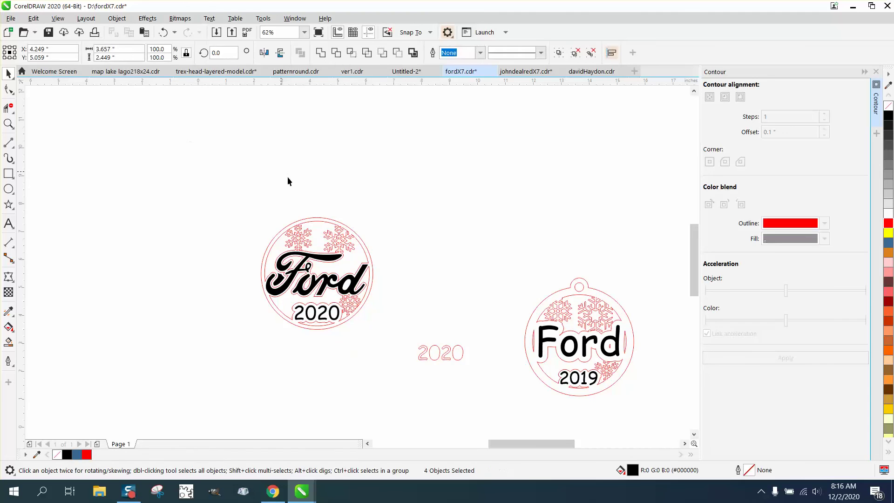
left_click(311, 219)
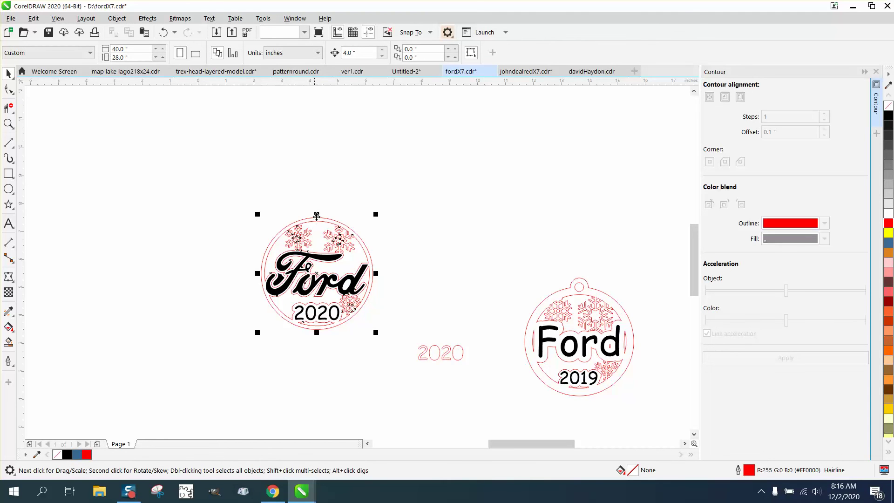
key("Left")
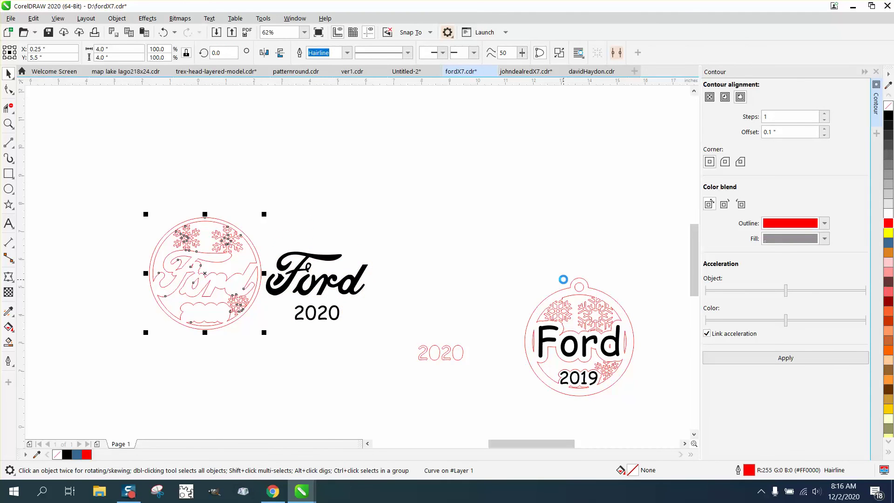
key("Right")
left_click(378, 251)
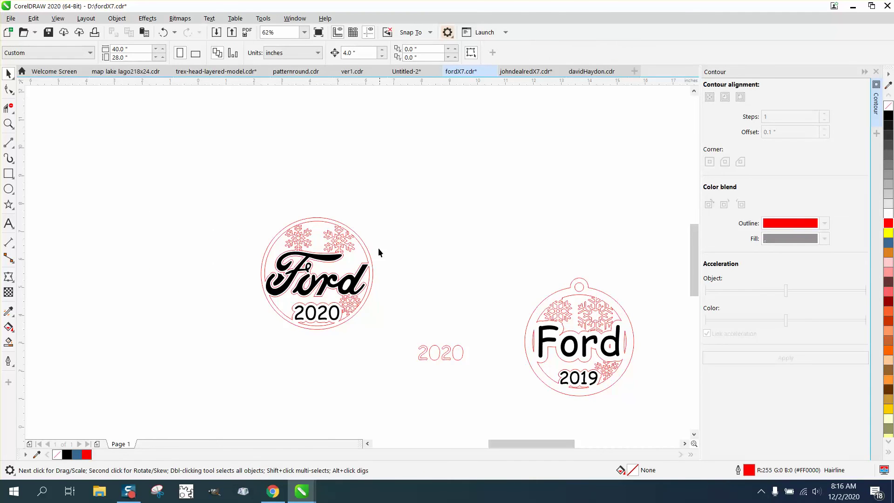
left_click(365, 247)
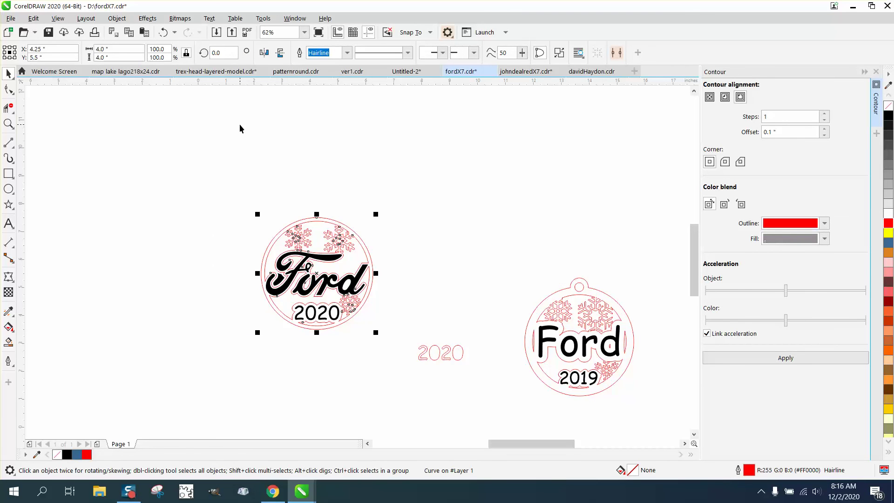
key("Left")
key("Right")
Break the red ornament outline's curve apart and move the outer 4-inch circle 4 inches left, clear of the inner shapes.
left_click(117, 18)
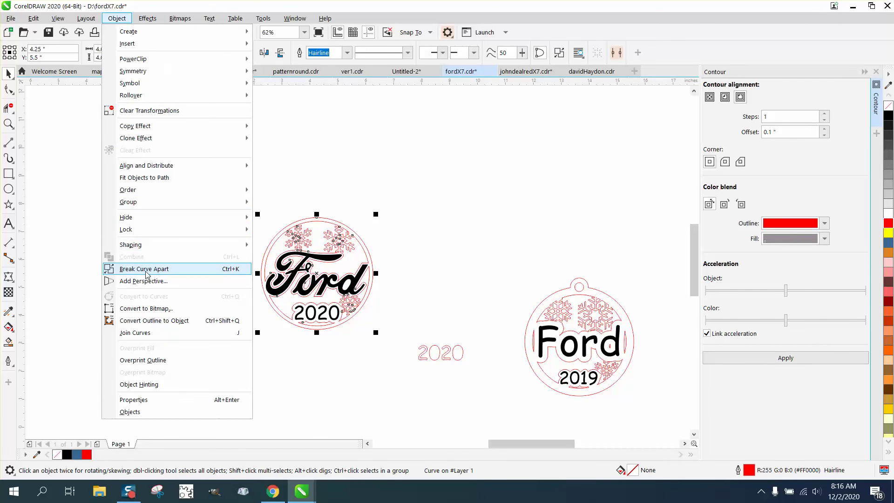
left_click(145, 268)
left_click(201, 260)
left_click(314, 219)
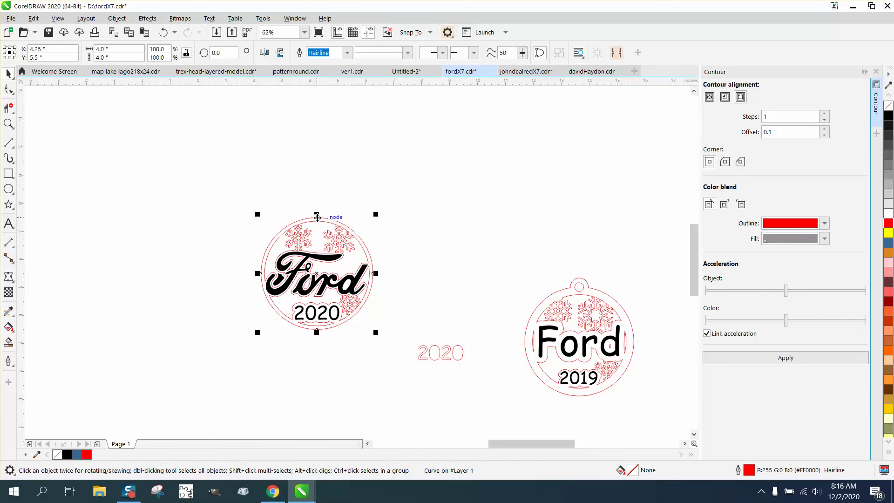
key("Left")
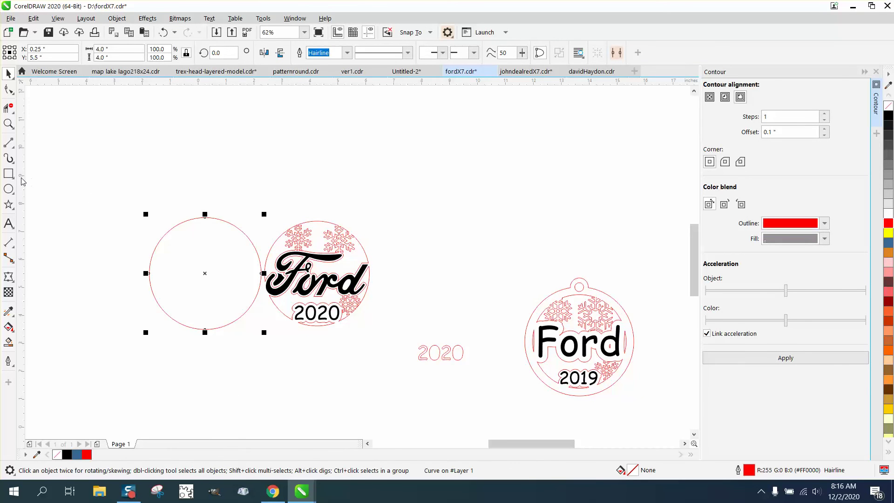
Add a hanger tab atop the 4-inch circle using a circle about 0.65 inches across, trimming away the overlapping segments.
left_click(9, 189)
left_click_drag(222, 185, 204, 201)
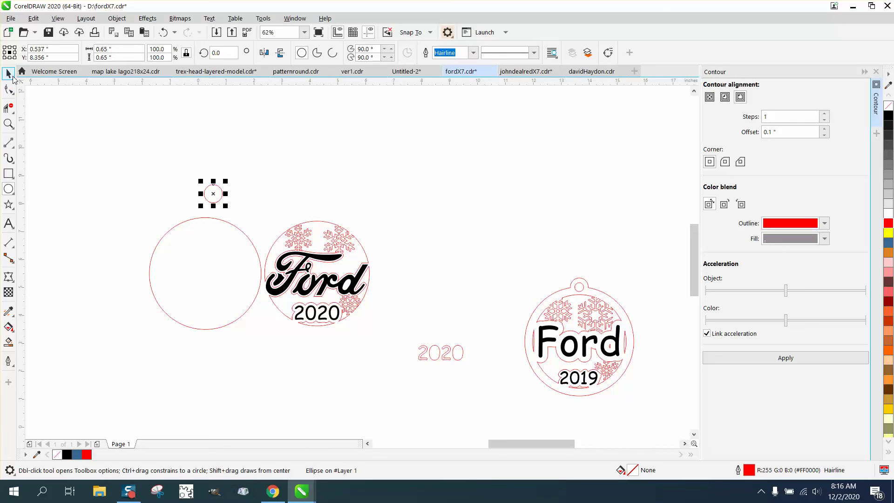
left_click(8, 123)
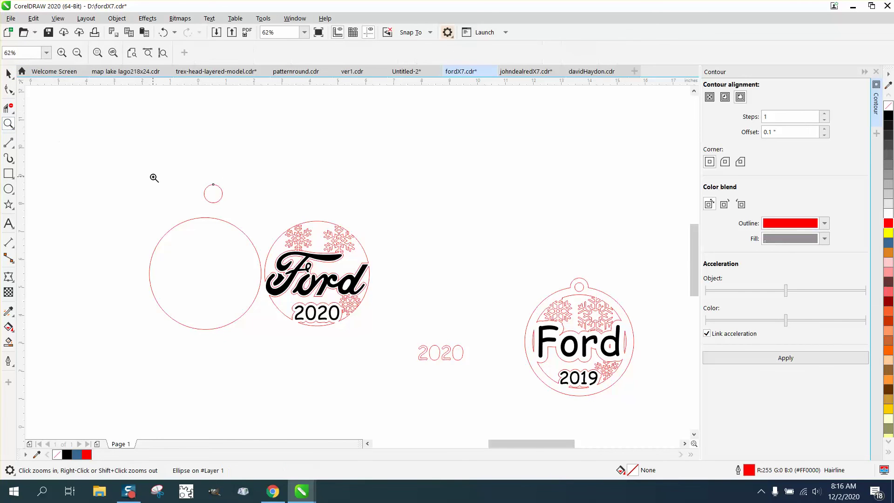
left_click_drag(146, 164, 337, 307)
left_click(8, 73)
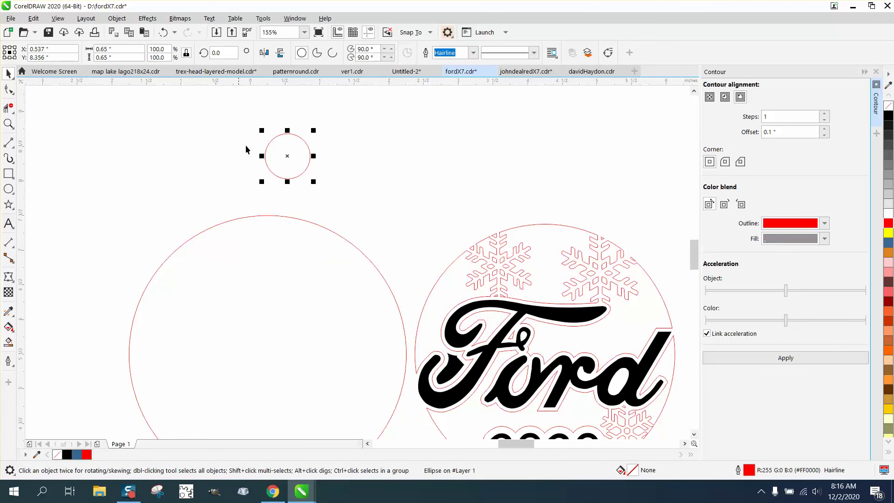
left_click_drag(293, 157, 270, 257)
left_click(9, 108)
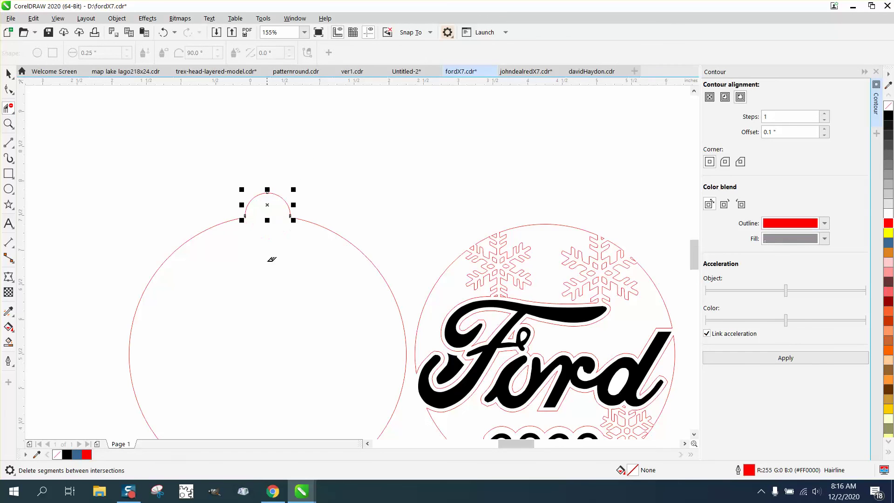
Draw a small circle, set its diameter to 0.25 inches and place it inside the hanger tab as the hole.
left_click(8, 188)
left_click_drag(162, 185, 170, 195)
left_click_drag(117, 49, 101, 49)
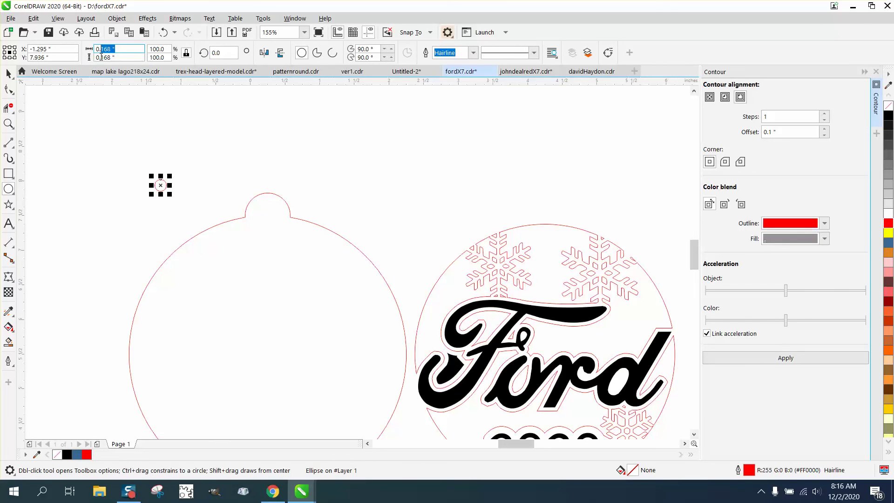
type("0.25")
key("Return")
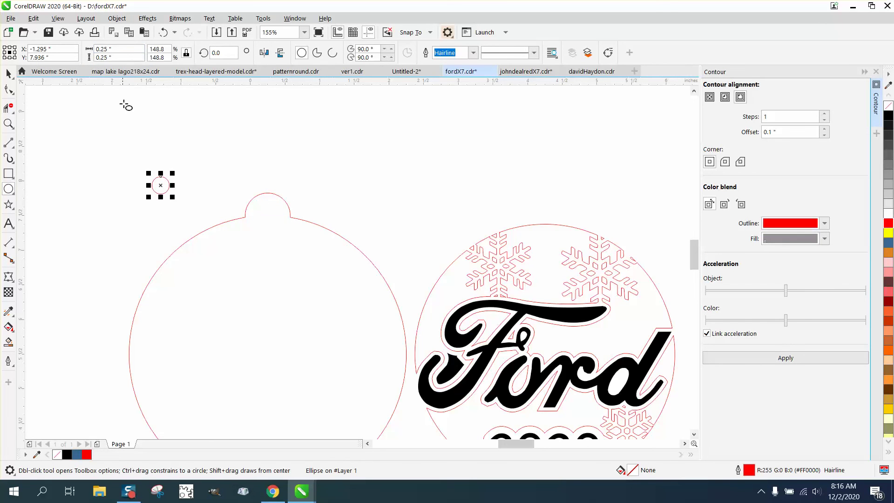
left_click(9, 73)
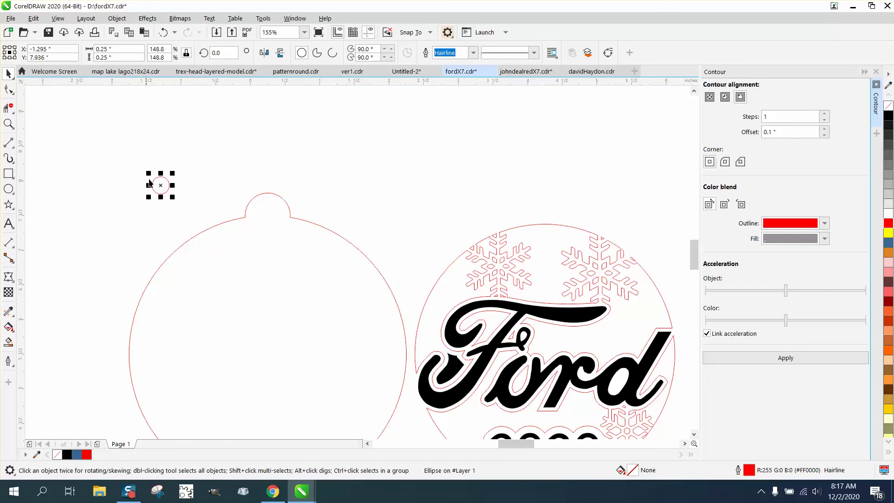
left_click_drag(160, 187, 269, 213)
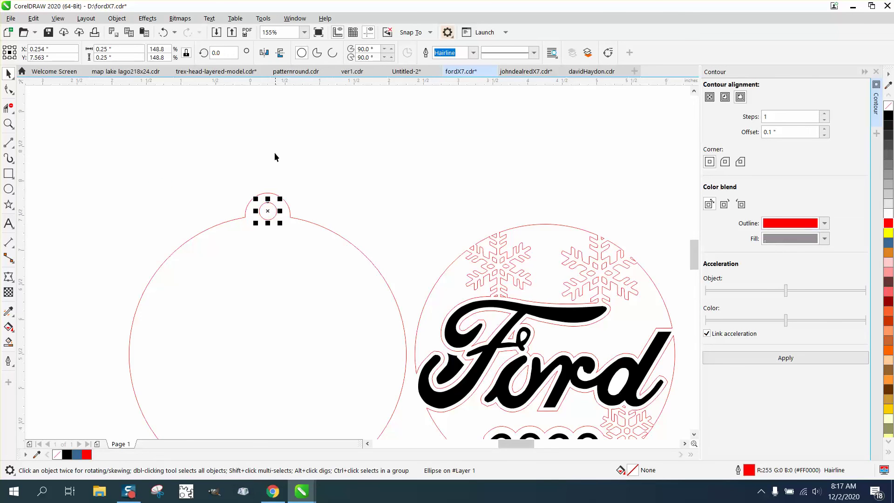
Smart-fill the tabbed 4-inch circle to create a single shape and shift that shape 4 inches left of the construction lines.
scroll(274, 154, "down", 2)
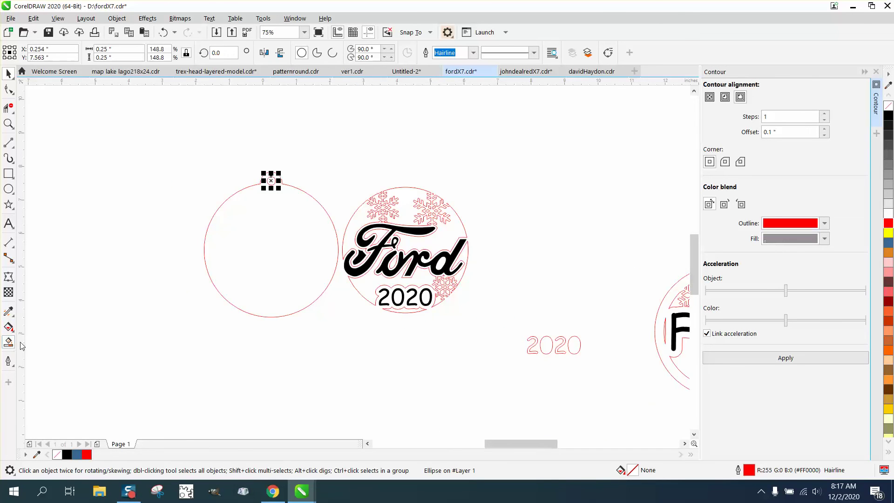
left_click(8, 343)
left_click(230, 284)
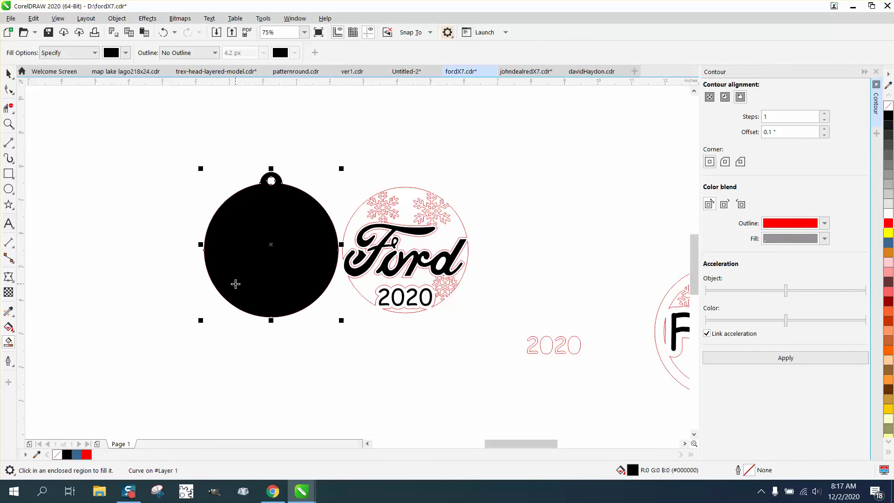
key("Left")
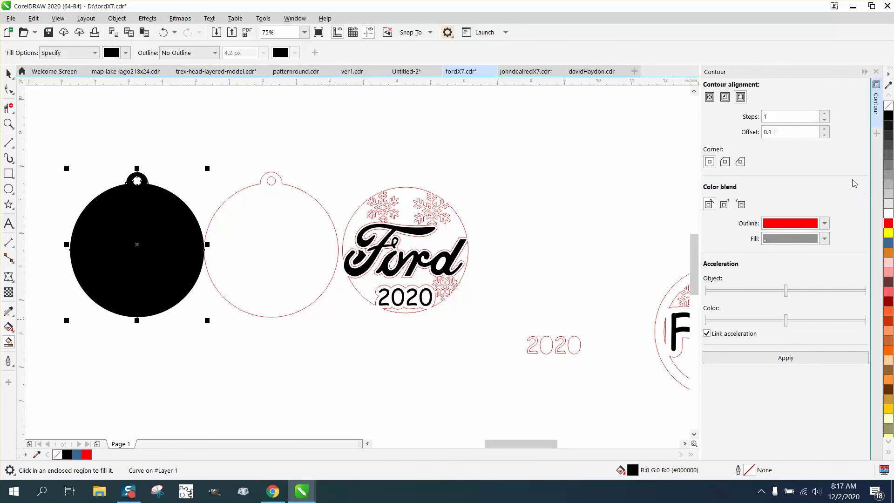
Give the filled tabbed shape no fill and a red outline, and move it 8 inches right around the Ford 2020 design.
left_click(888, 106)
right_click(890, 224)
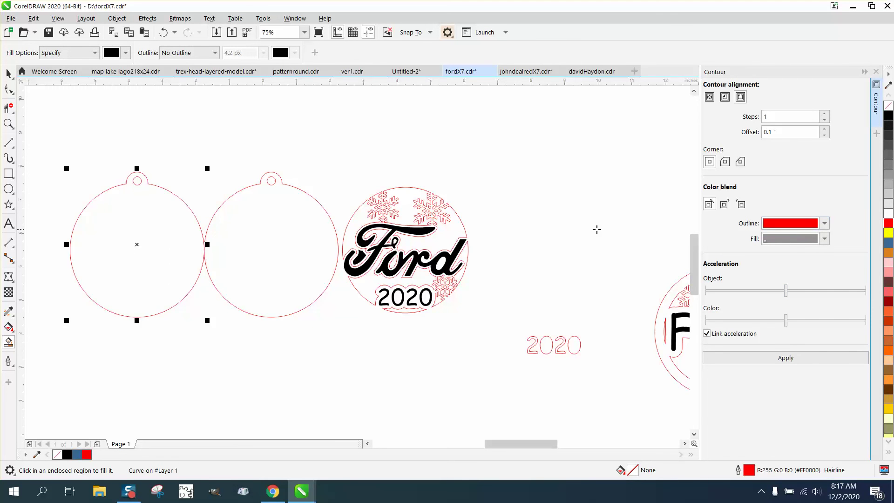
key("Right")
key("Right")
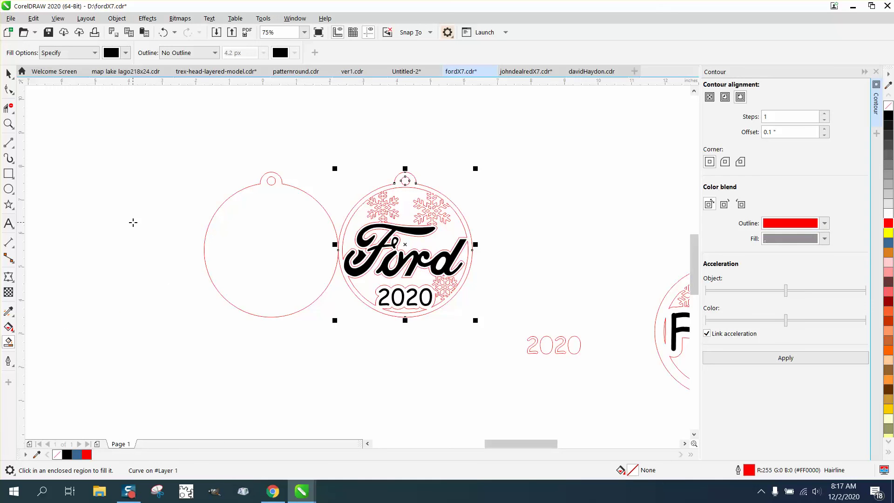
Delete the leftover construction outline with its hanger tab and the small hole circle beside the finished ornament.
left_click(8, 73)
left_click_drag(229, 153, 269, 322)
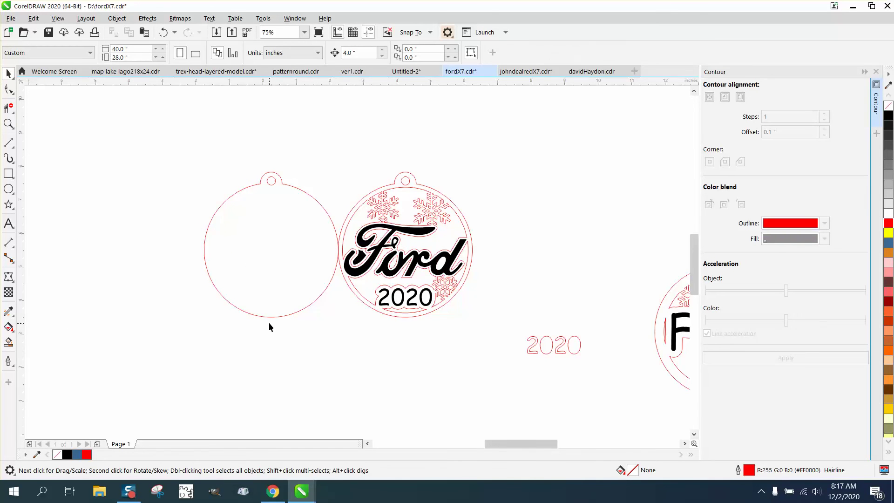
left_click(272, 186)
key("Delete")
left_click(276, 179)
key("Delete")
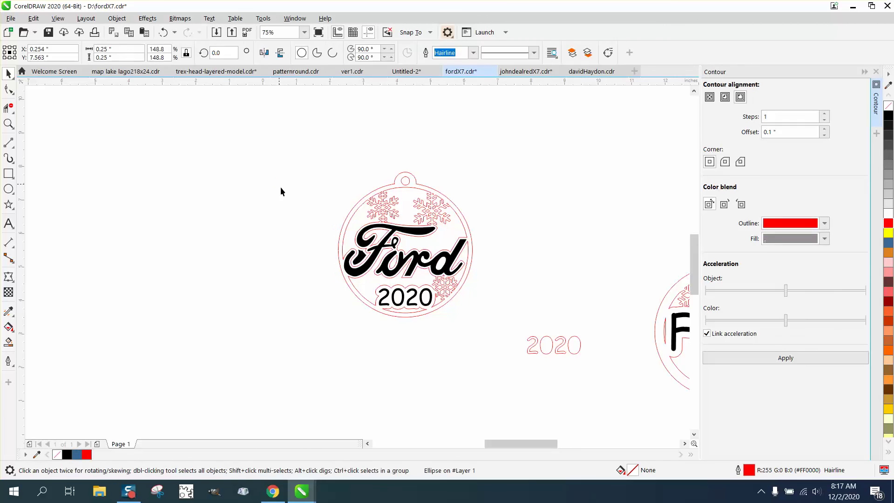
Examine the finished Ford 2020 ornament close up and compare it with the Wells 2016 reference photo.
left_click(8, 123)
left_click_drag(323, 161, 537, 351)
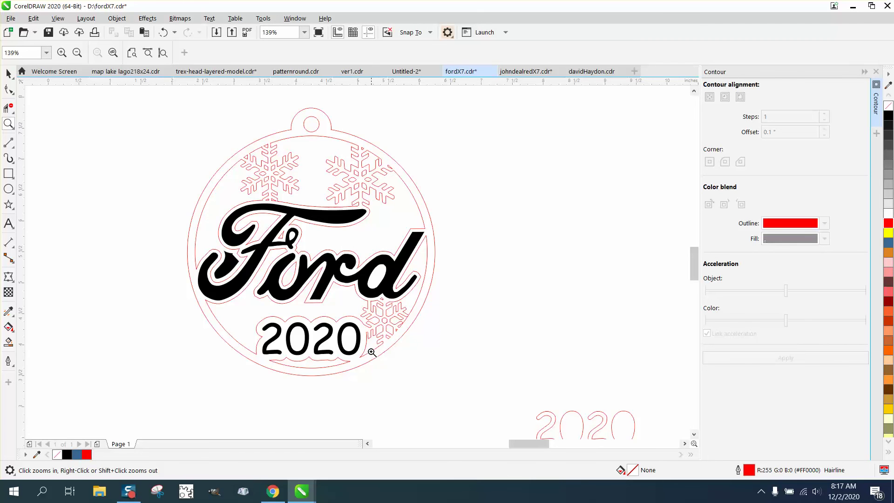
scroll(365, 345, "down", 5)
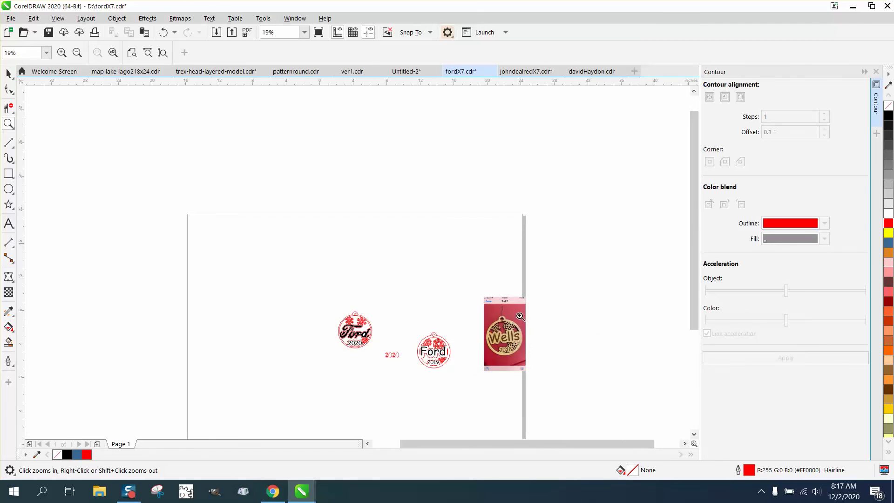
scroll(534, 365, "up", 5)
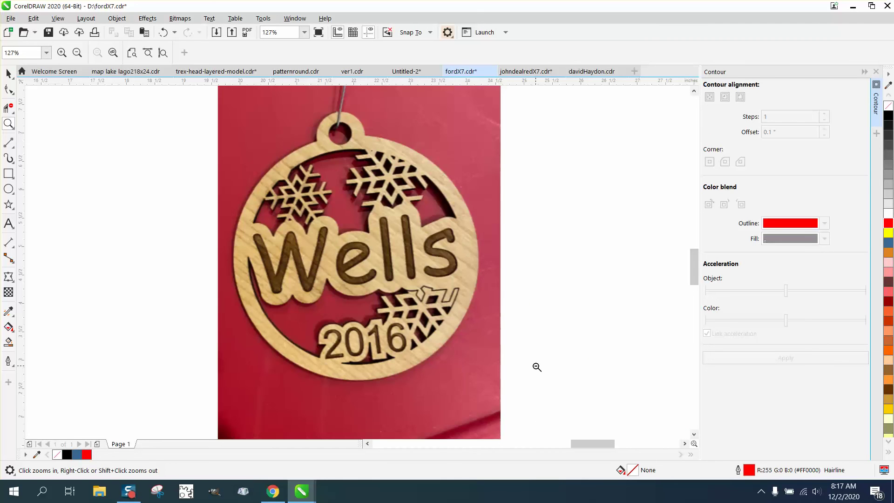